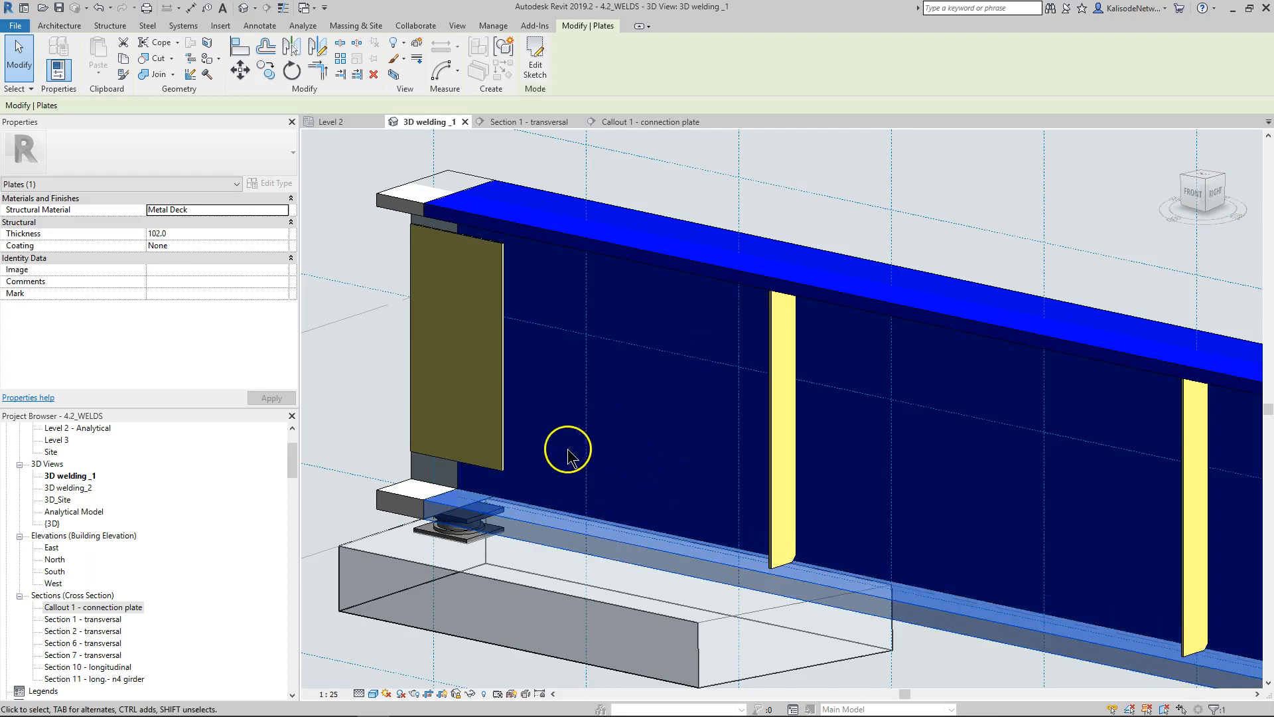
scroll(507, 465, "down", 1)
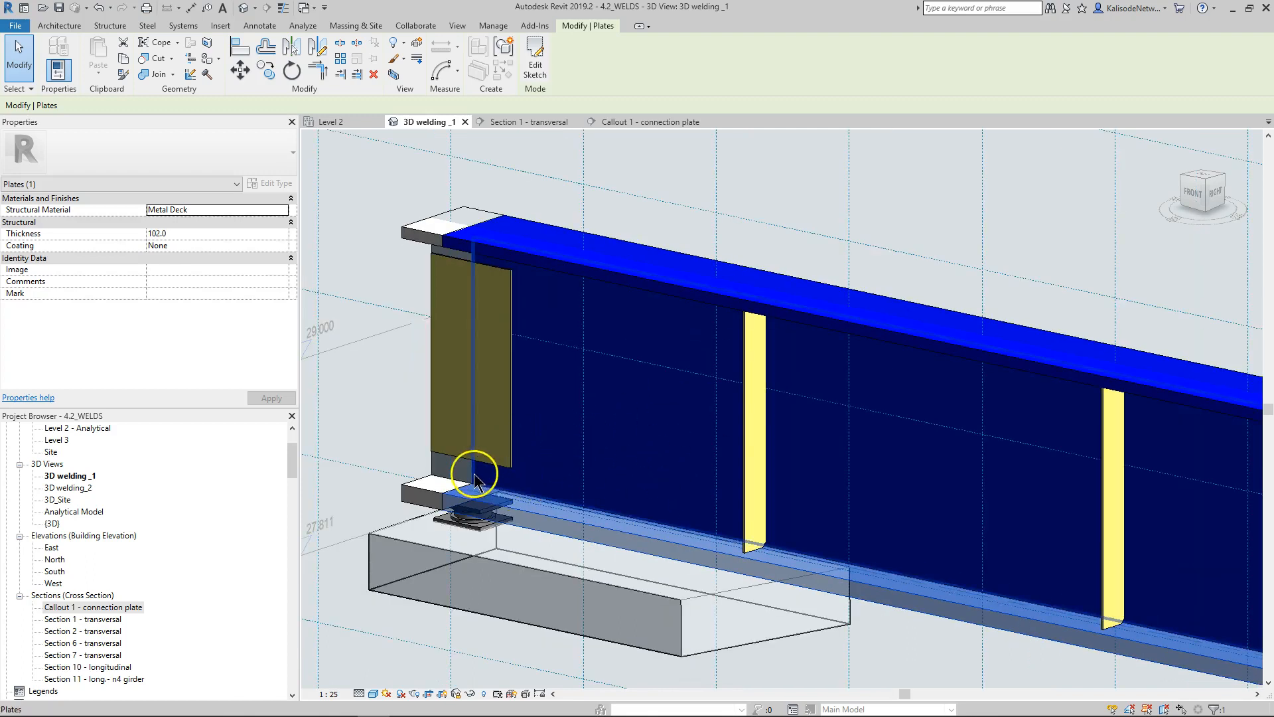
left_click(476, 472)
left_click(511, 425)
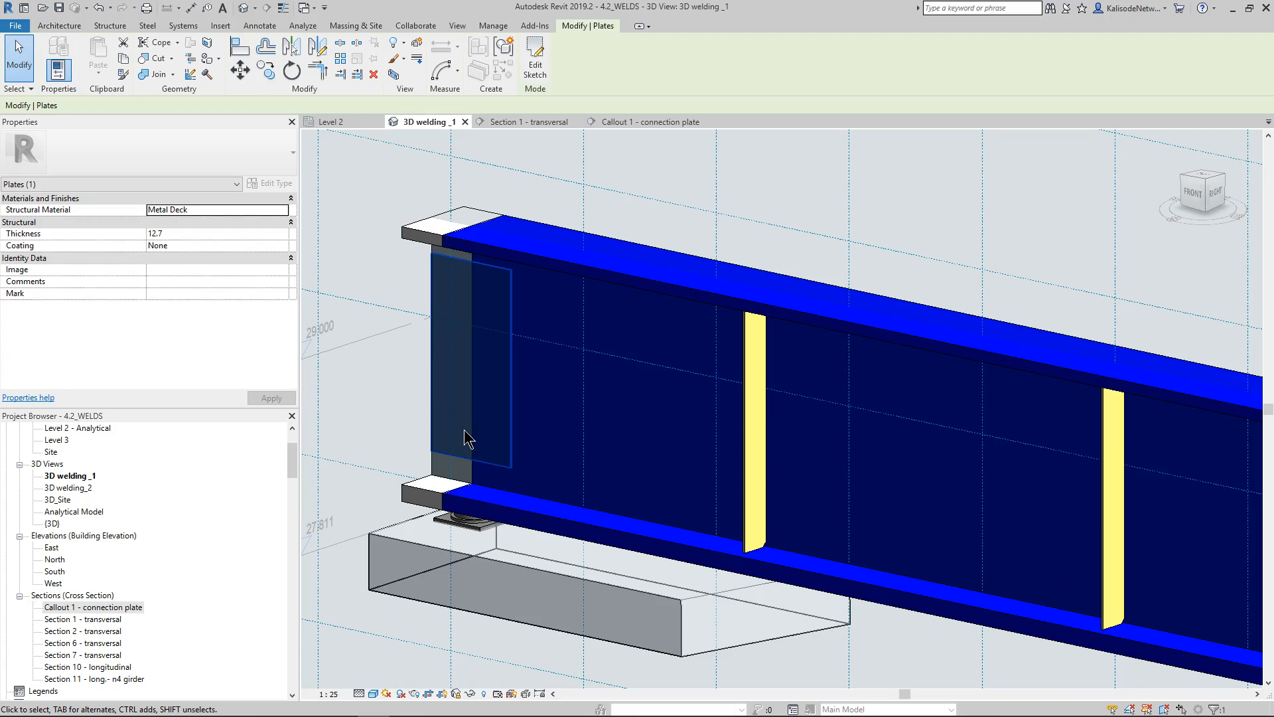
key("Escape")
scroll(416, 460, "down", 3)
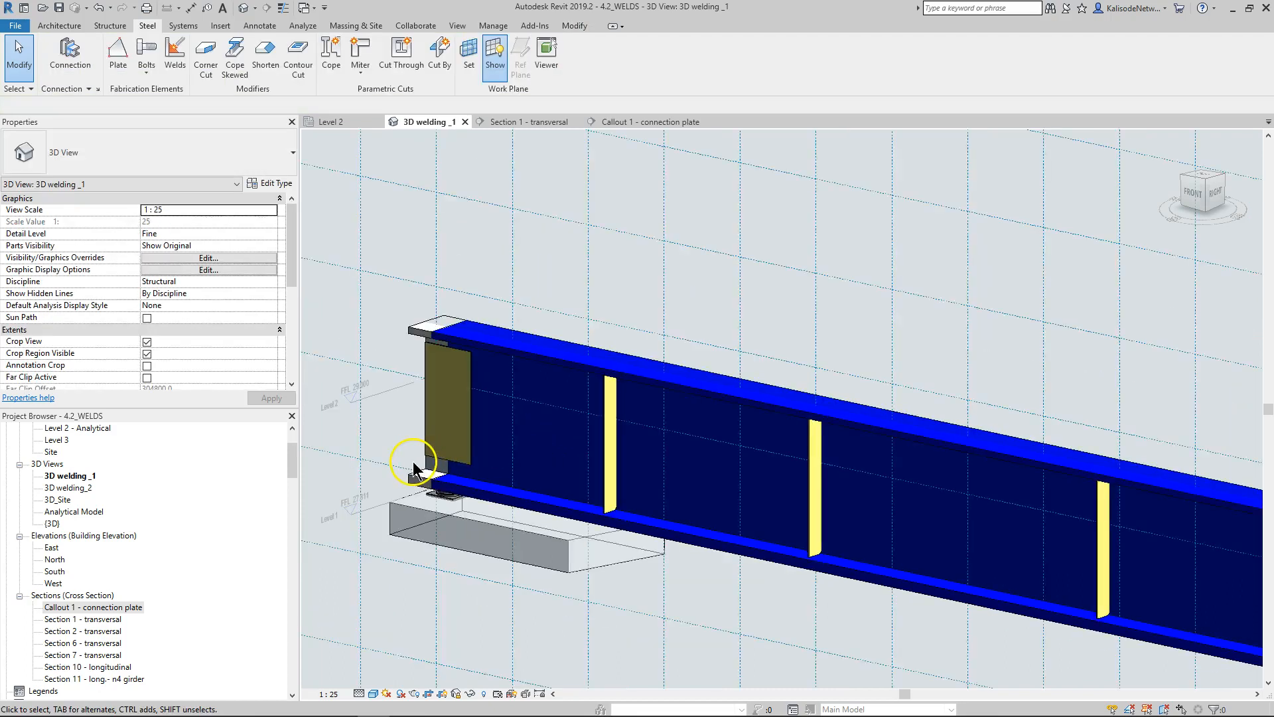
scroll(413, 461, "down", 2)
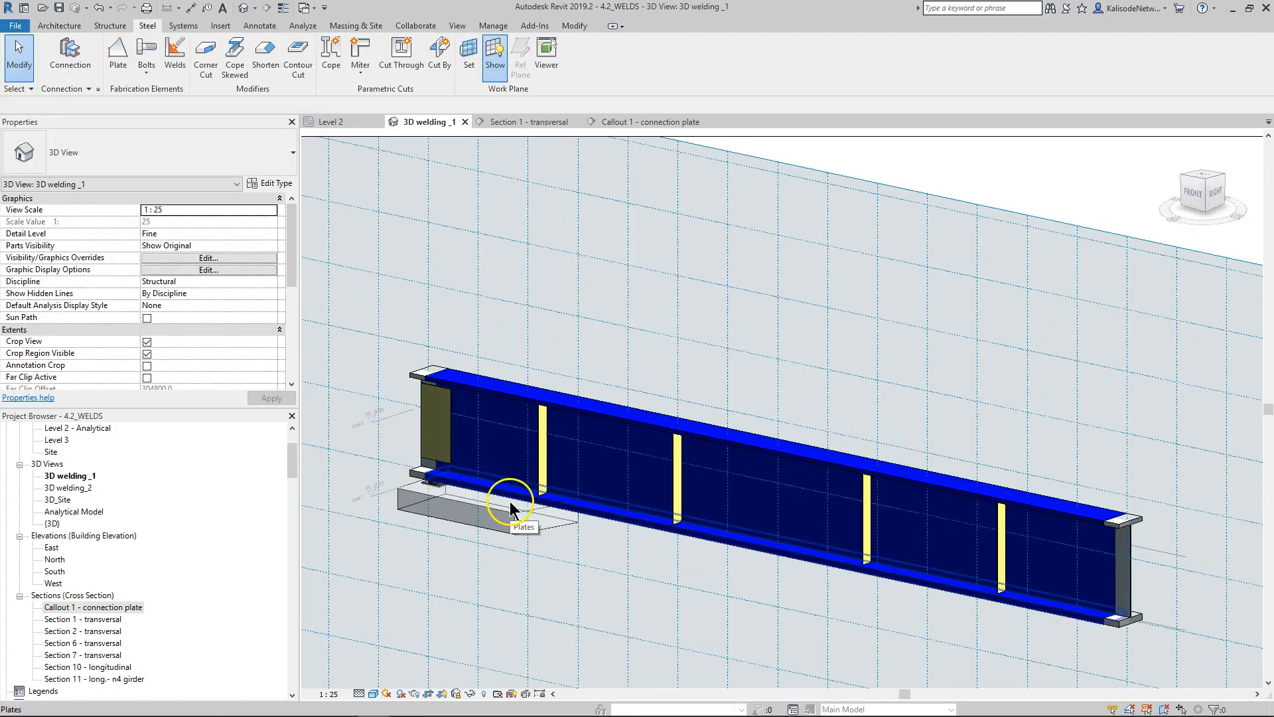
Step: Review the WELDING LINES subcategory in the project's line styles and the form for adding a new subcategory of Lines
left_click(488, 29)
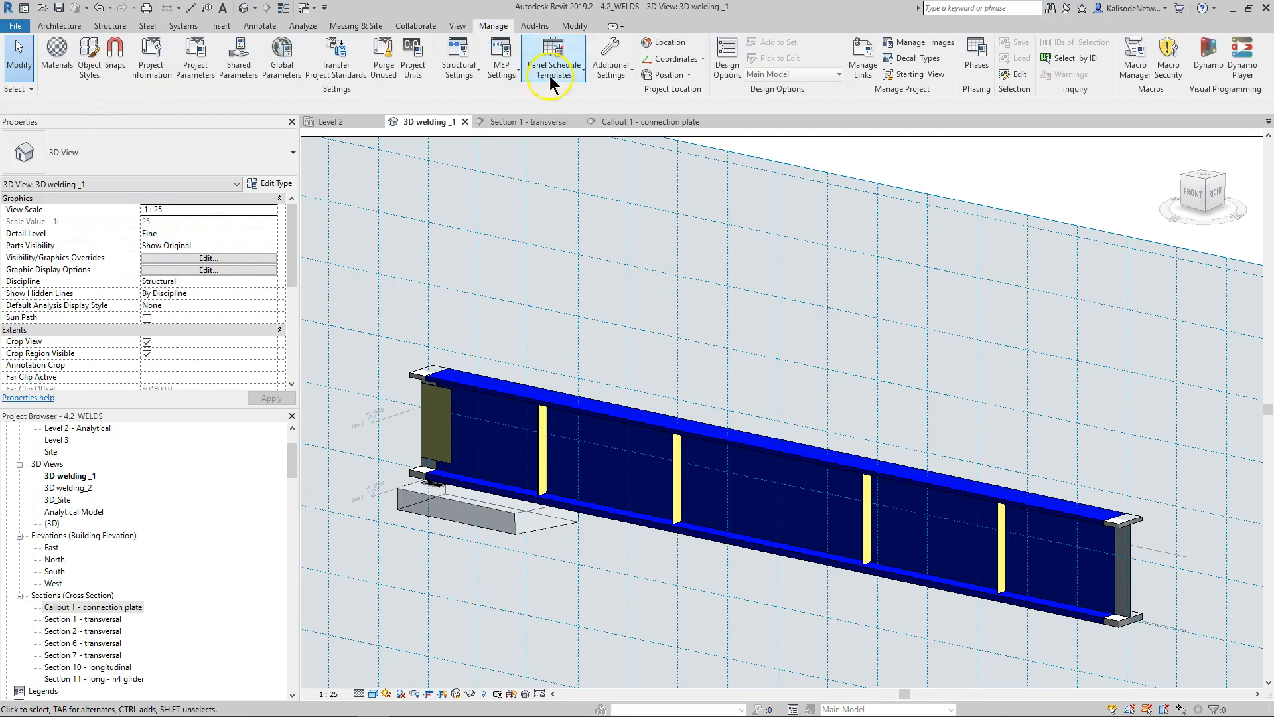
left_click(627, 76)
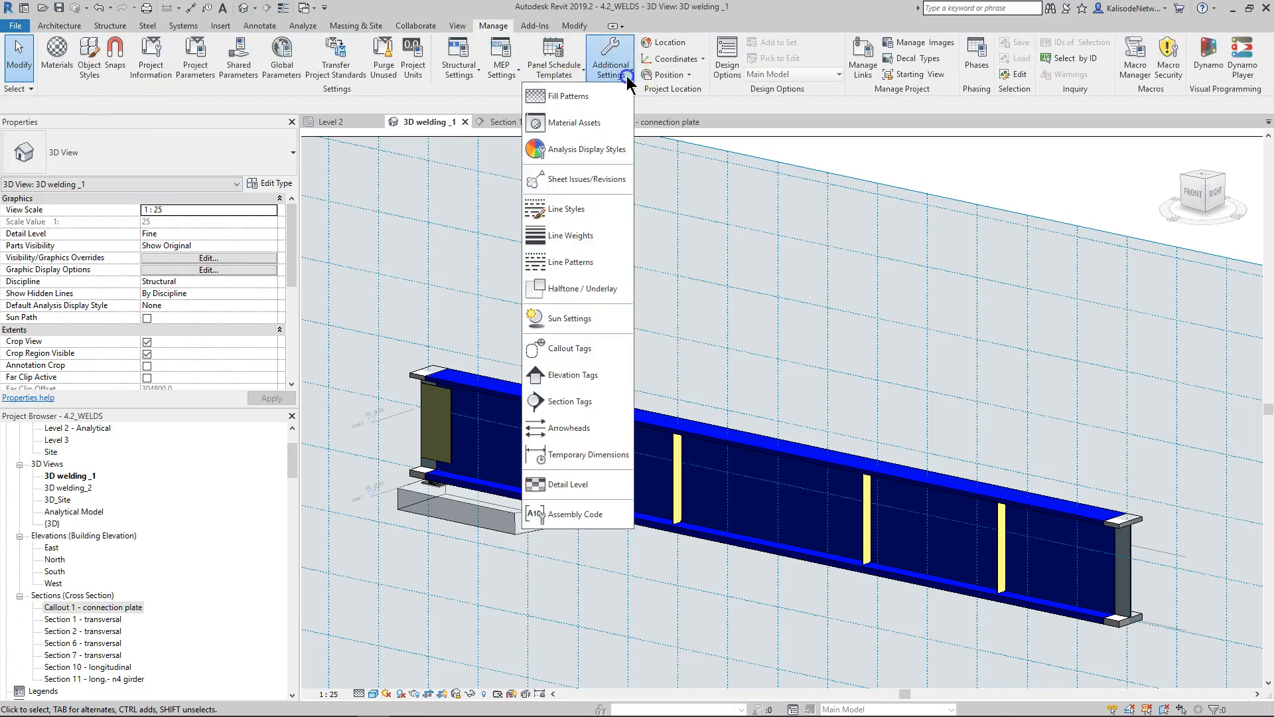
left_click(588, 211)
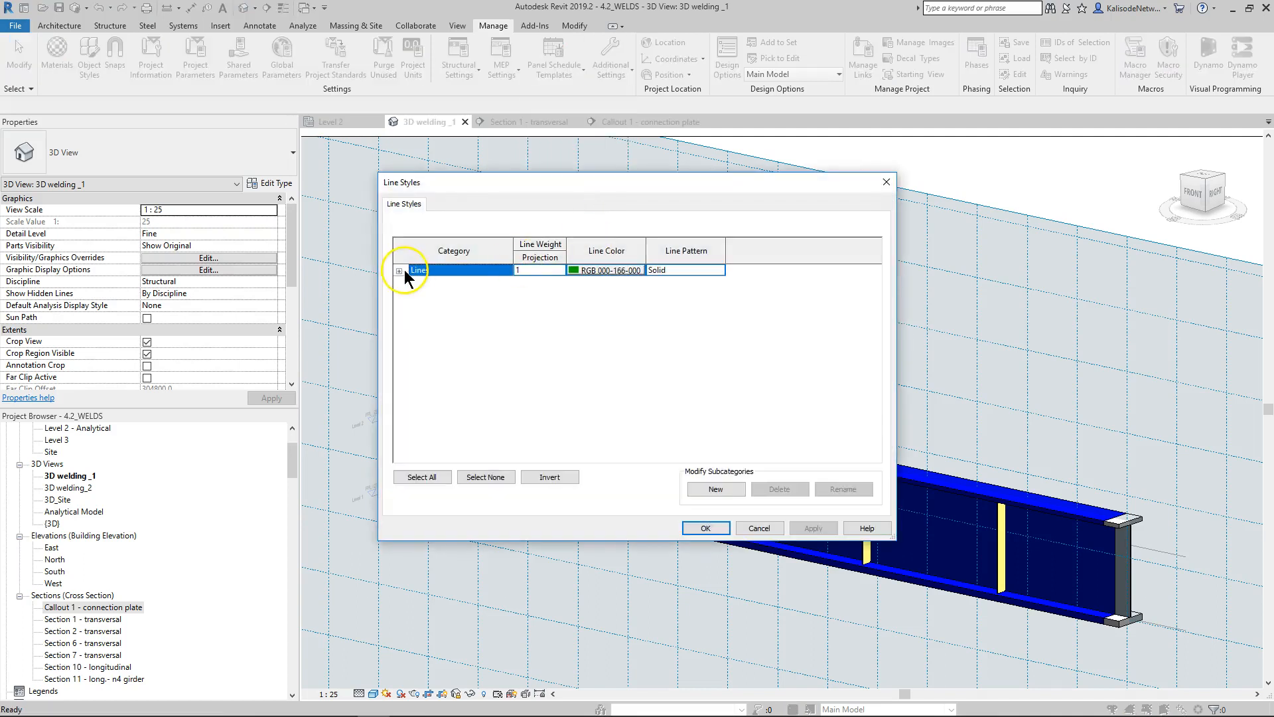
left_click(400, 270)
scroll(468, 360, "down", 2)
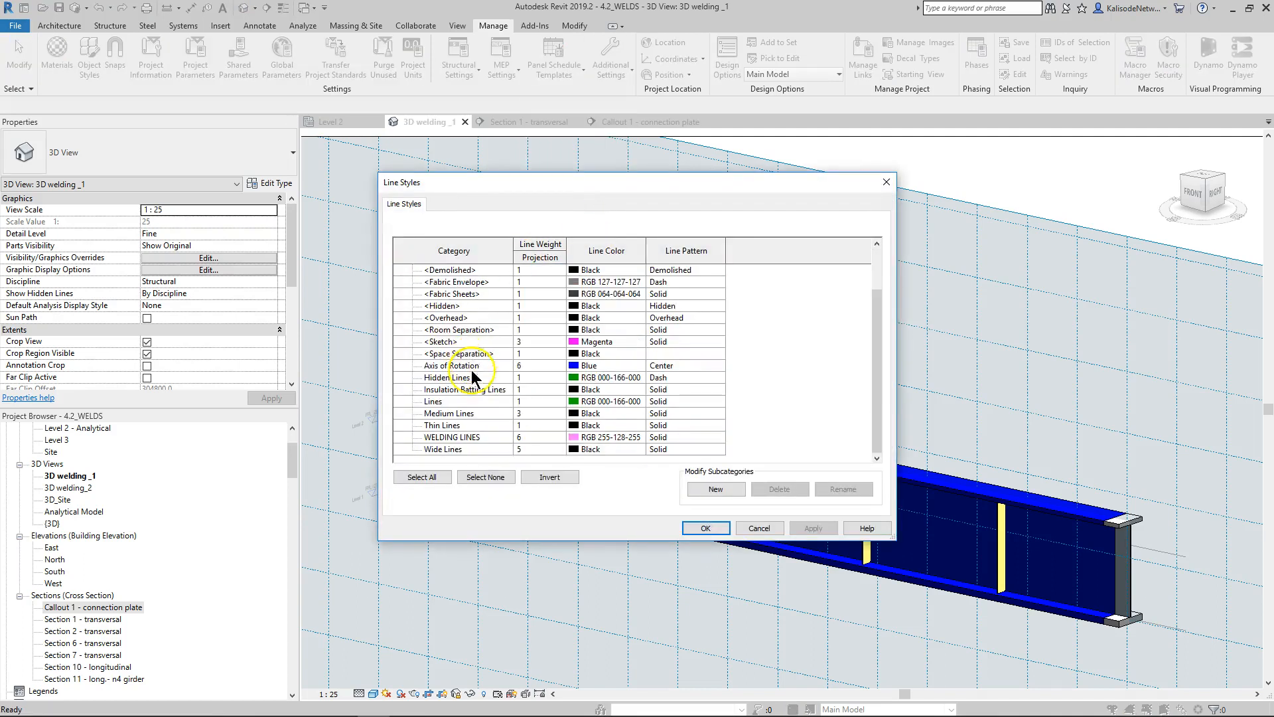
left_click(472, 438)
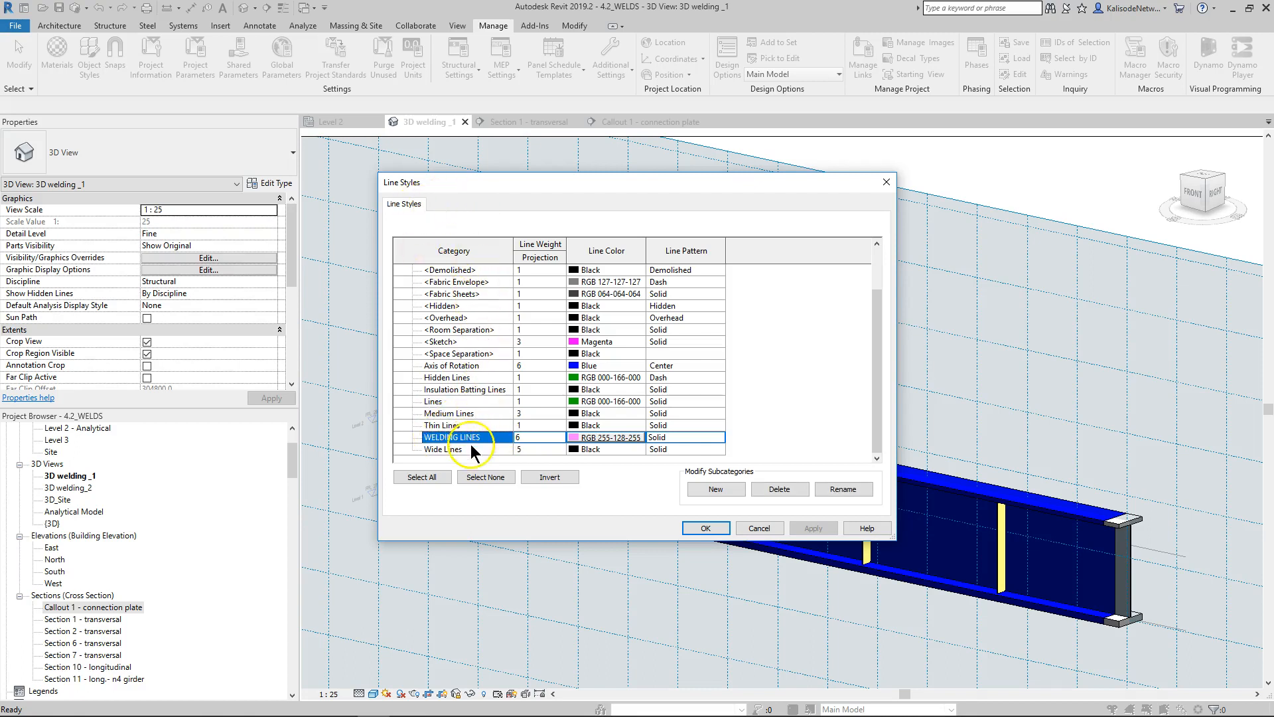
left_click(713, 492)
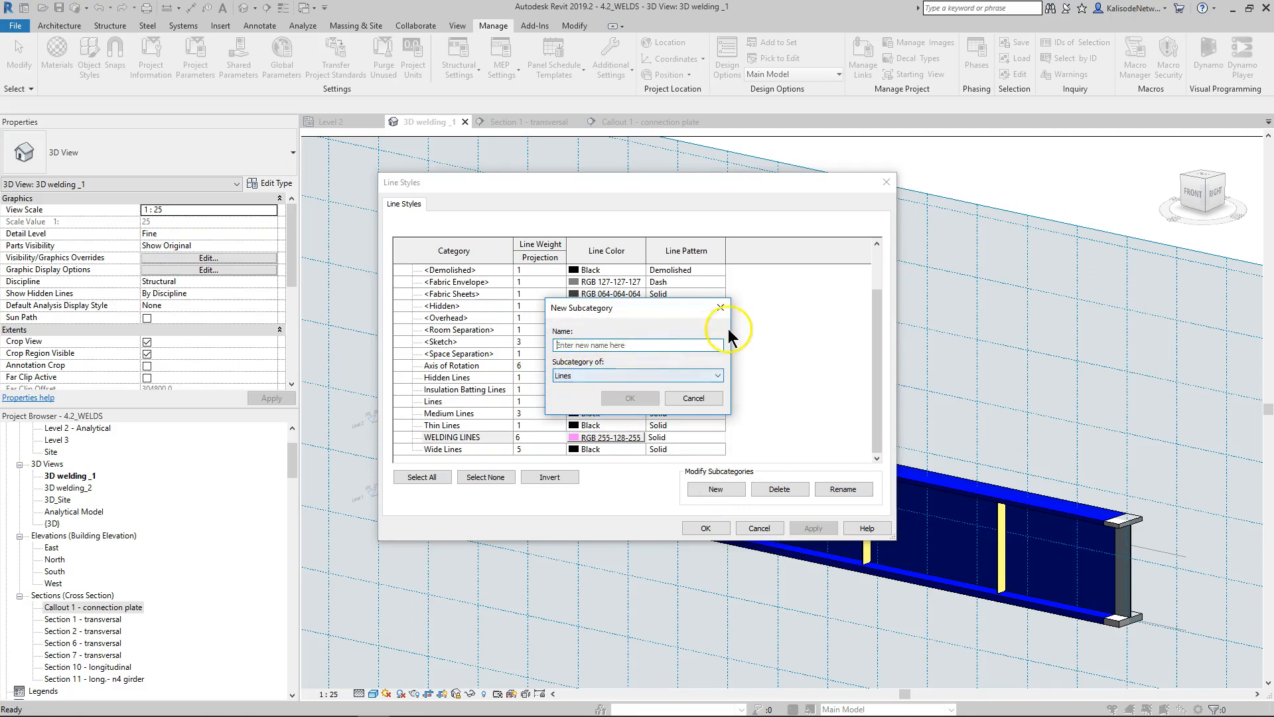
left_click(721, 308)
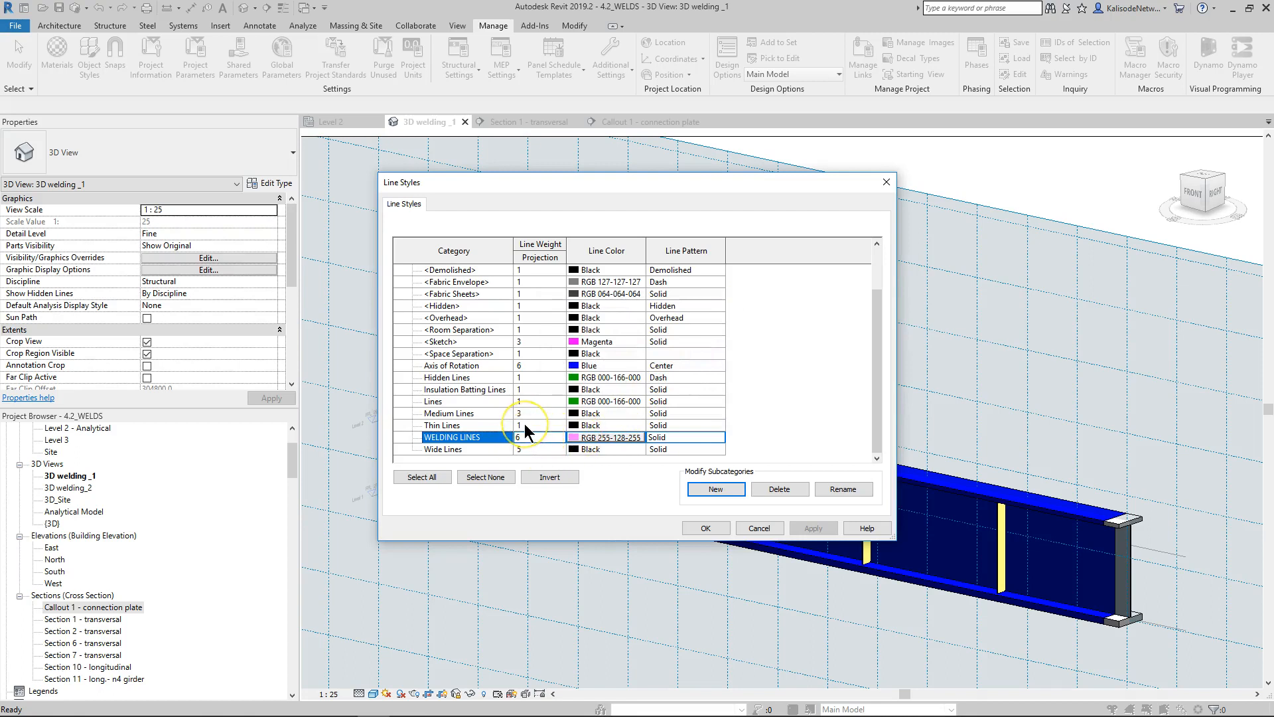
Step: Keep the WELDING LINES line pattern as Solid and accept the line styles
left_click(719, 438)
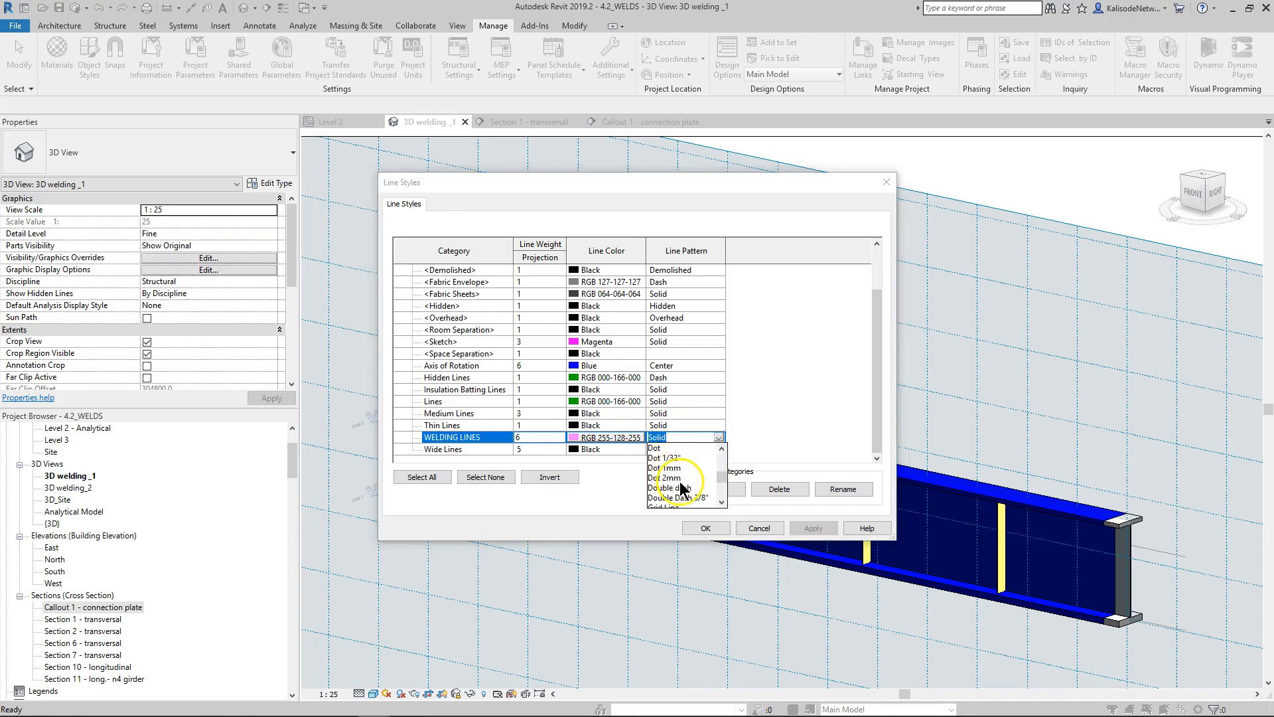
left_click(668, 450)
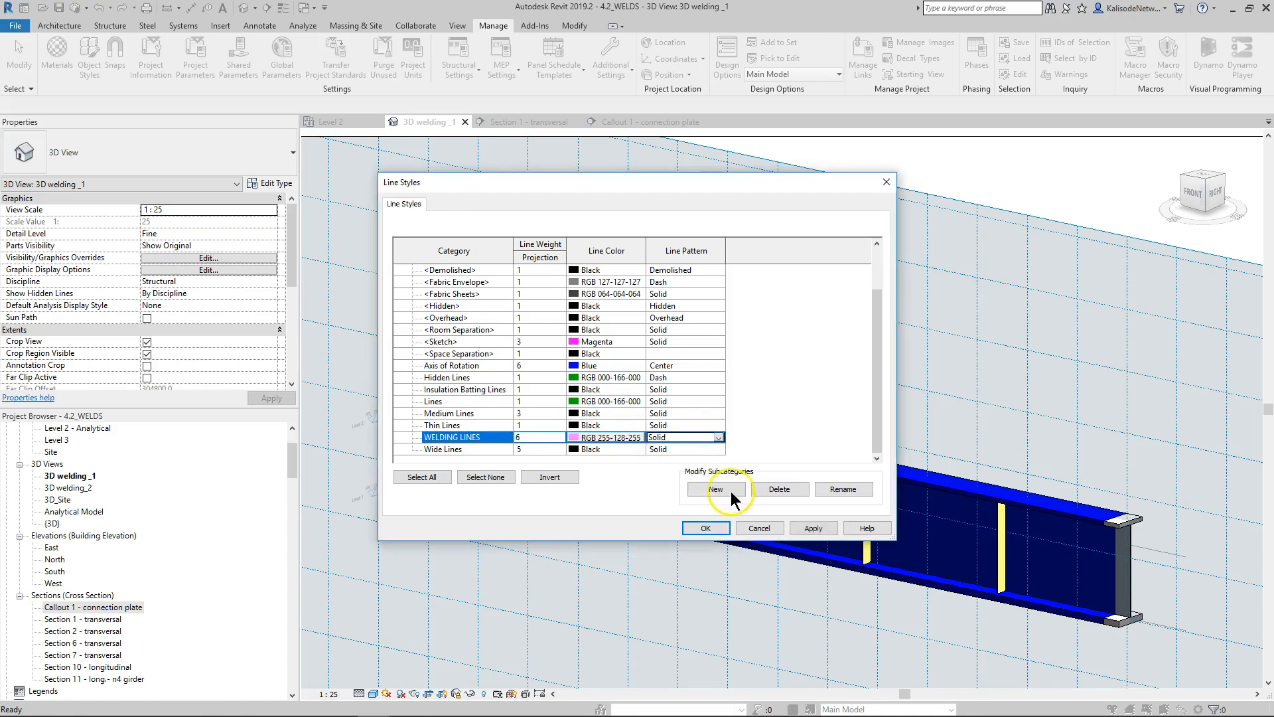
left_click(706, 530)
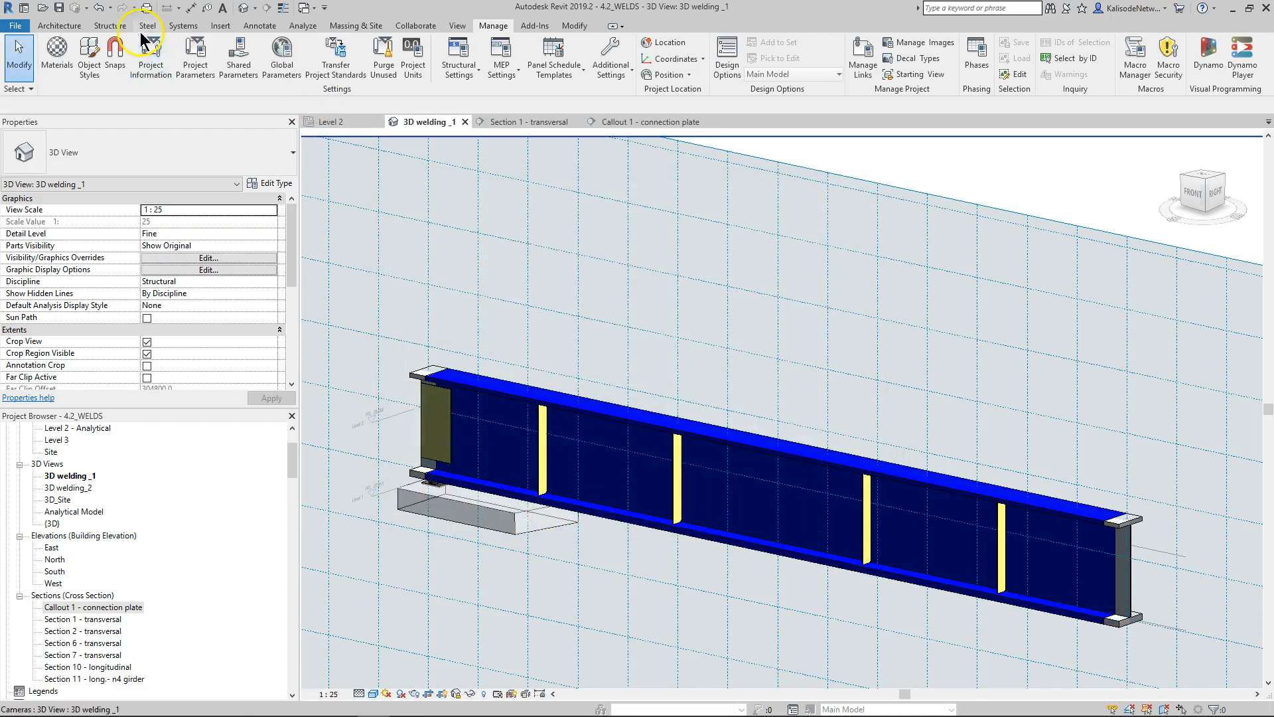
Step: Set the work plane for the model lines to Reference Plane : RP-Longitudinal
left_click(109, 25)
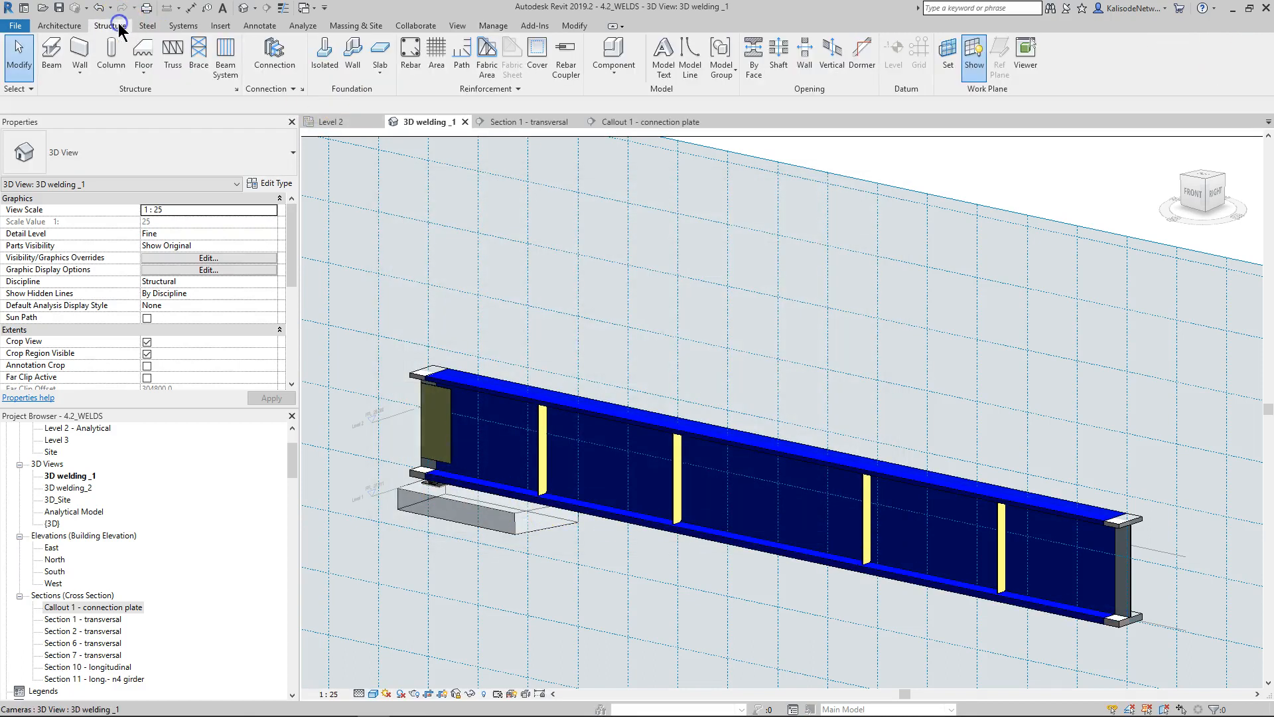
left_click(688, 47)
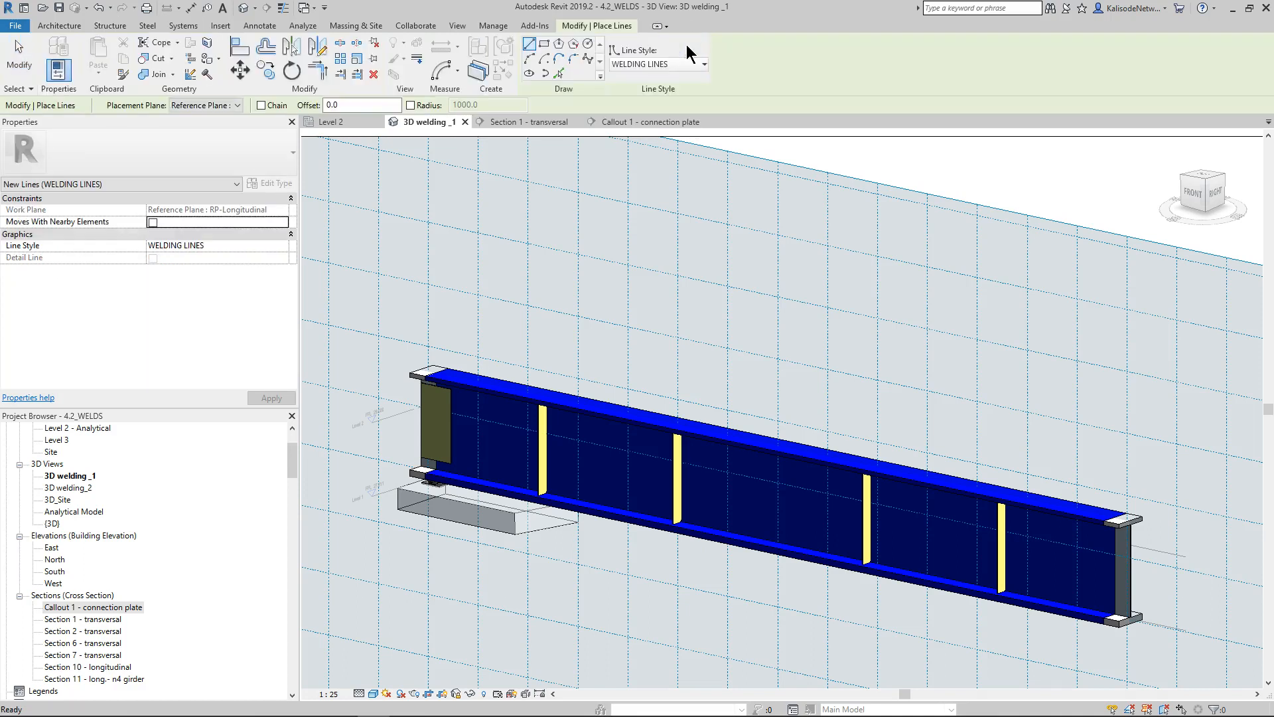
key("Escape")
left_click(979, 61)
left_click(948, 52)
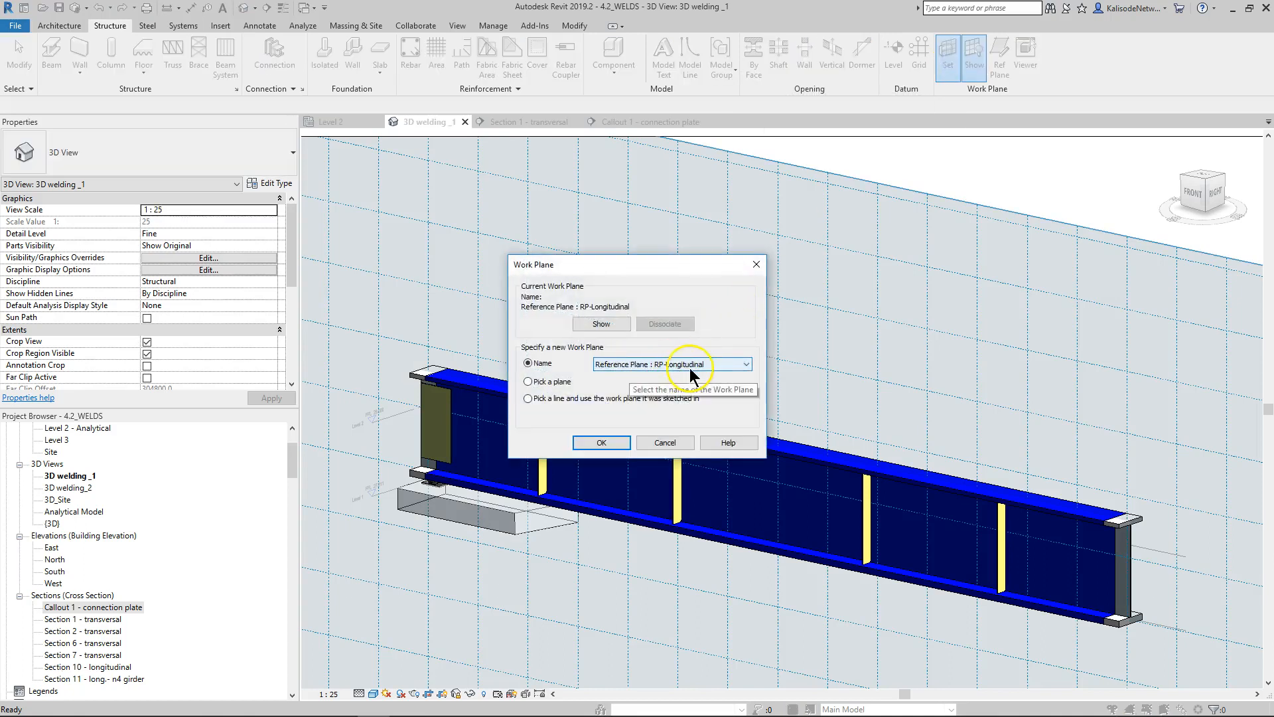
left_click(616, 441)
Step: Draw a WELDING LINES model line along the joint between the web and the bottom flange, over the girder's full length
scroll(411, 455, "up", 5)
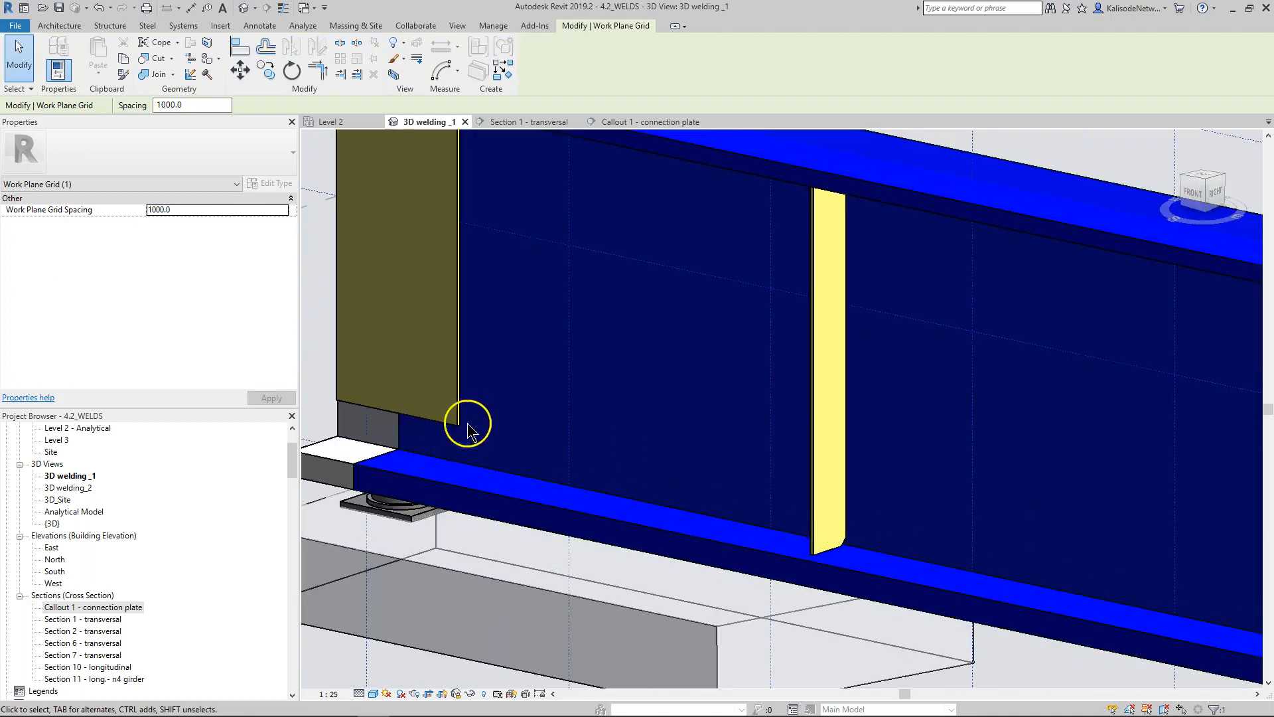
scroll(440, 496, "down", 3)
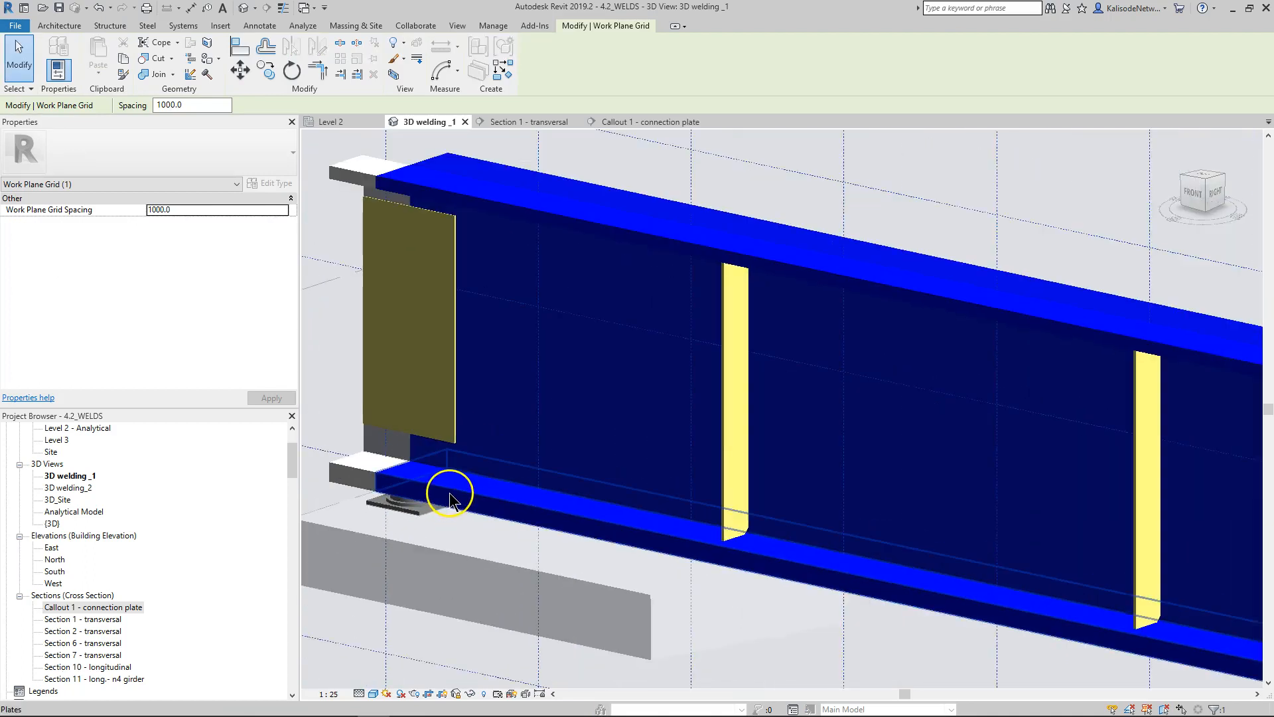
scroll(453, 496, "down", 2)
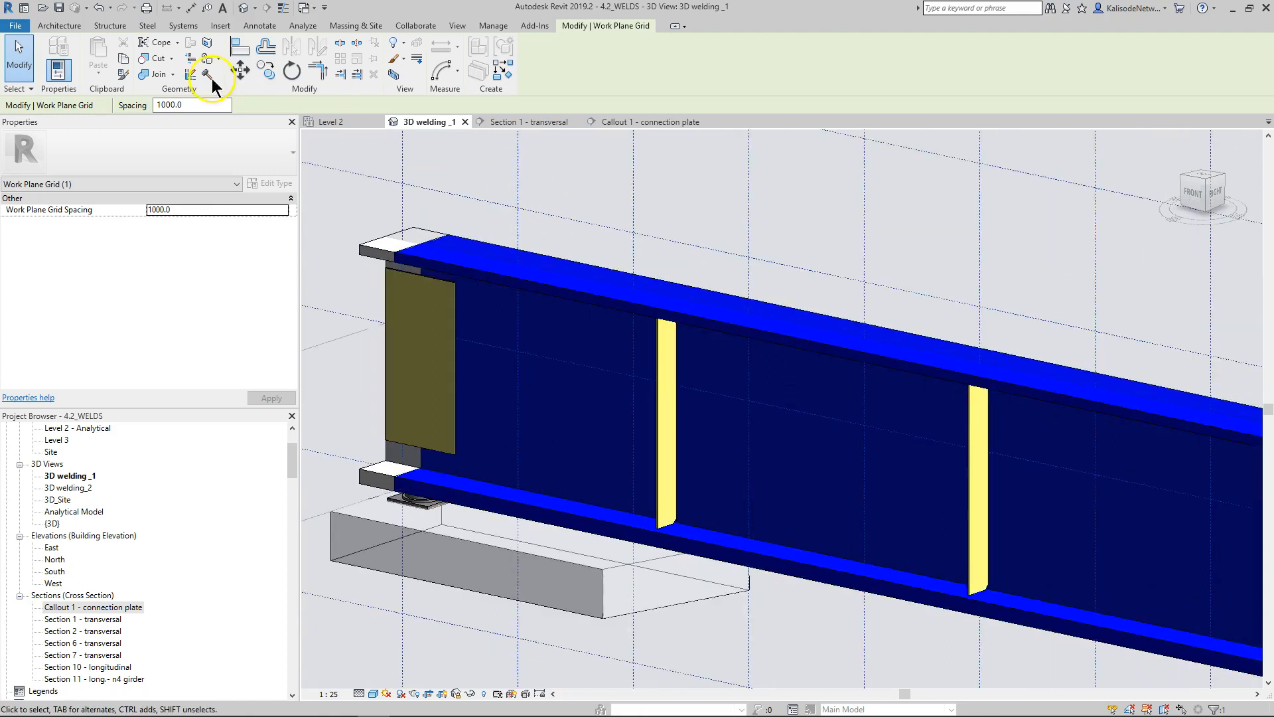
left_click(109, 25)
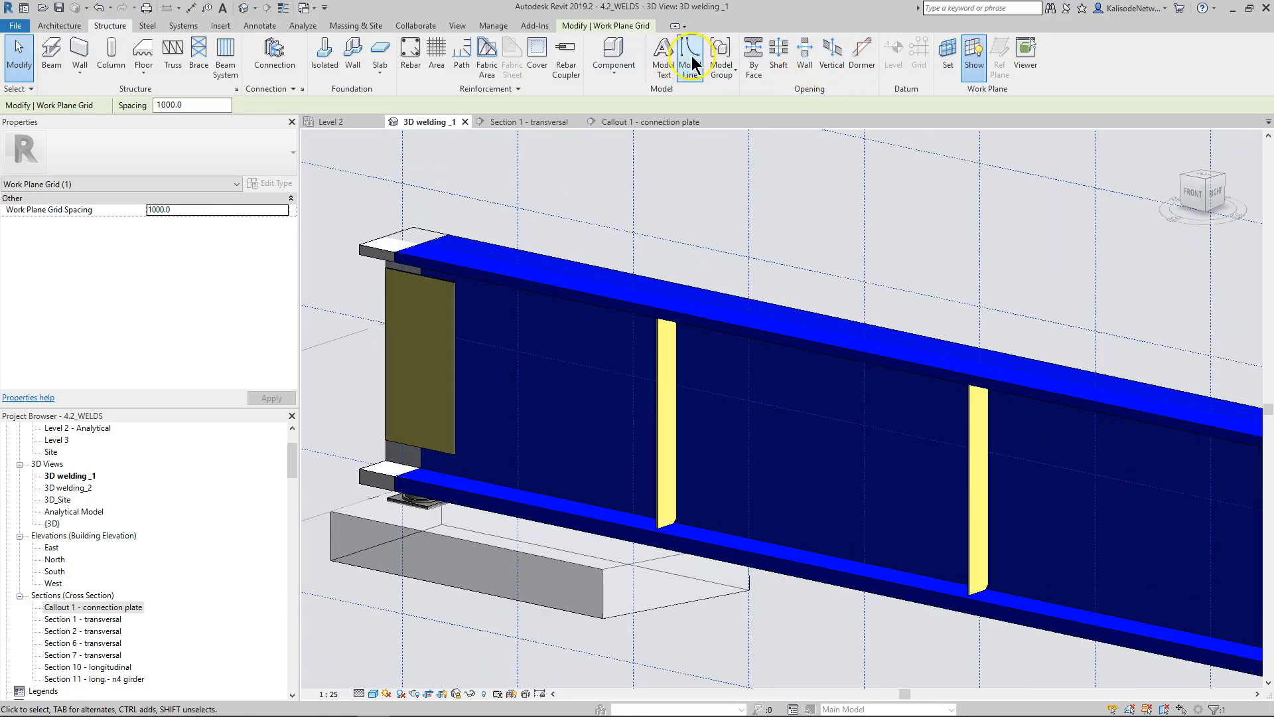
left_click(671, 56)
scroll(407, 475, "up", 2)
left_click(424, 454)
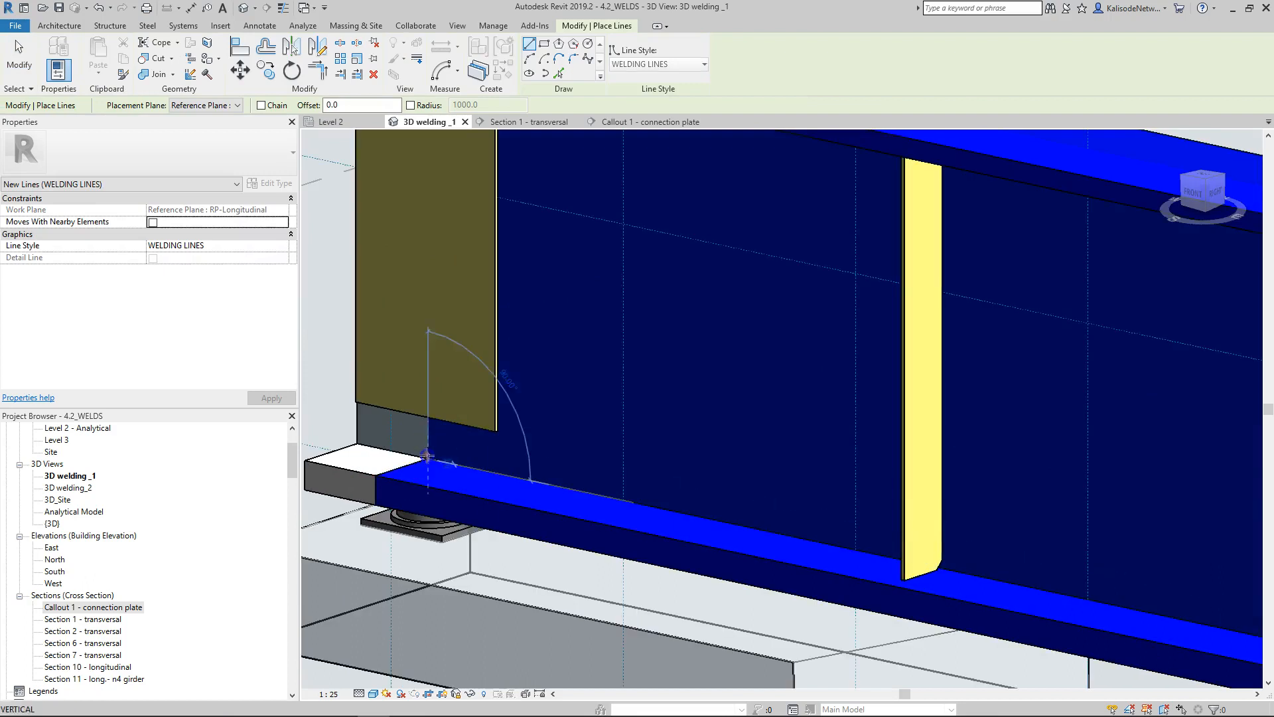
scroll(404, 436, "down", 3)
scroll(1110, 578, "up", 4)
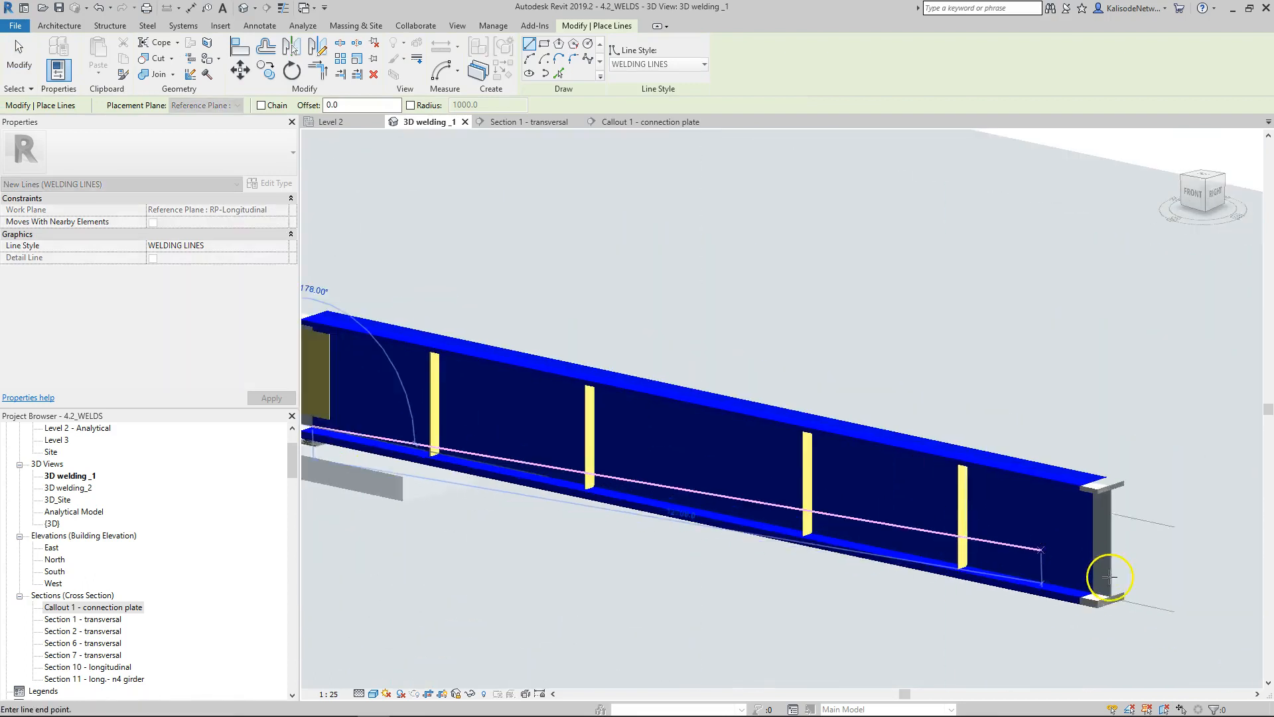
left_click(1116, 596)
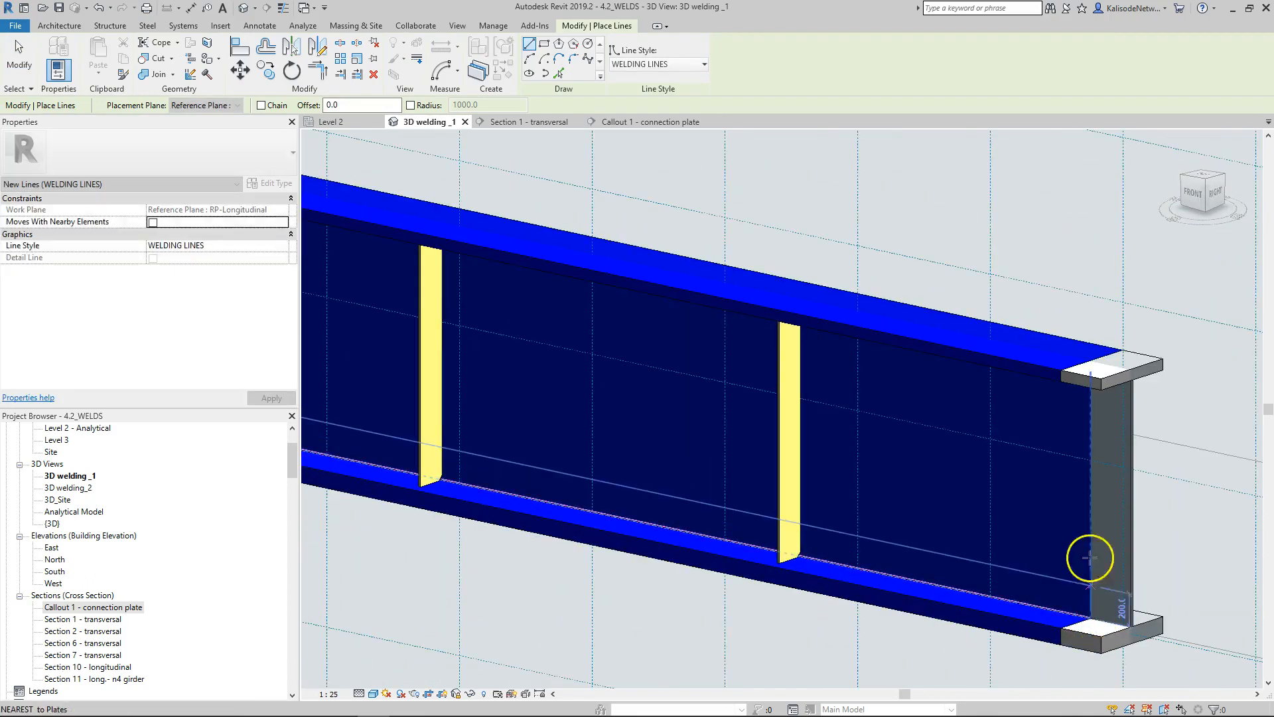
Step: Draw a welding model line along the end connection plate's bottom edge, from its midpoint to the inner corner on the girder web
scroll(1137, 503, "down", 5)
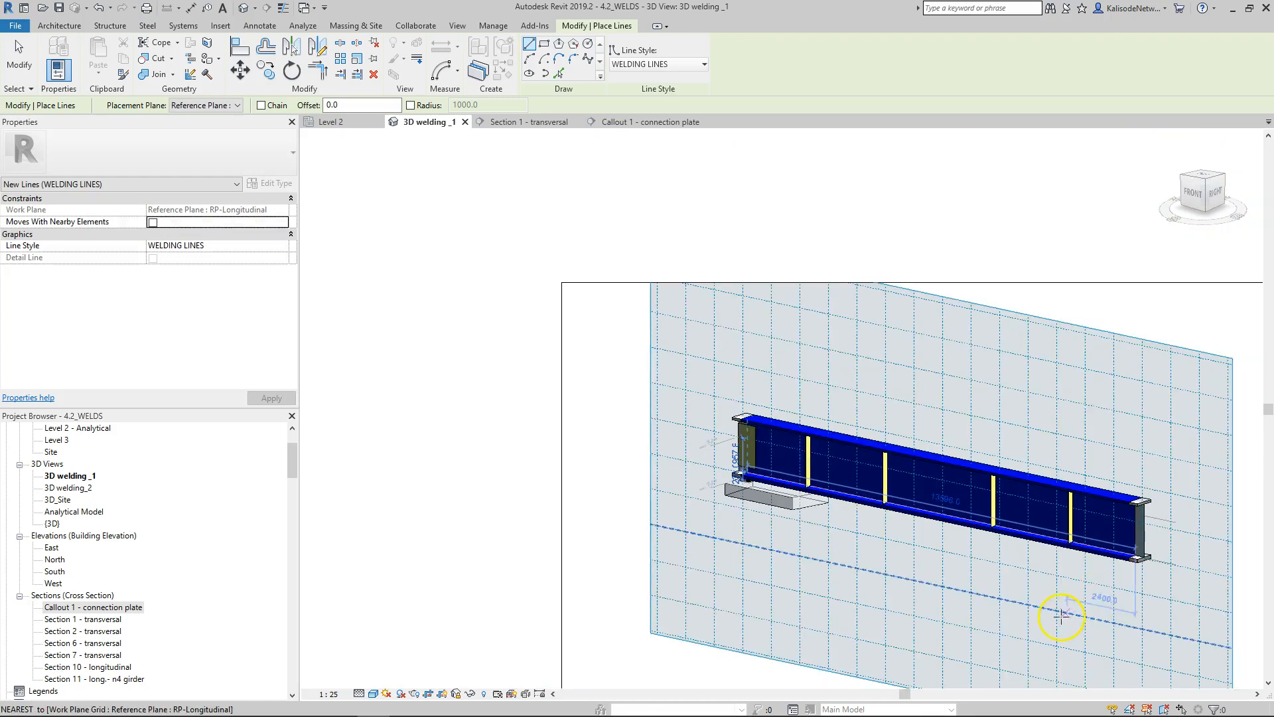
scroll(730, 446, "up", 4)
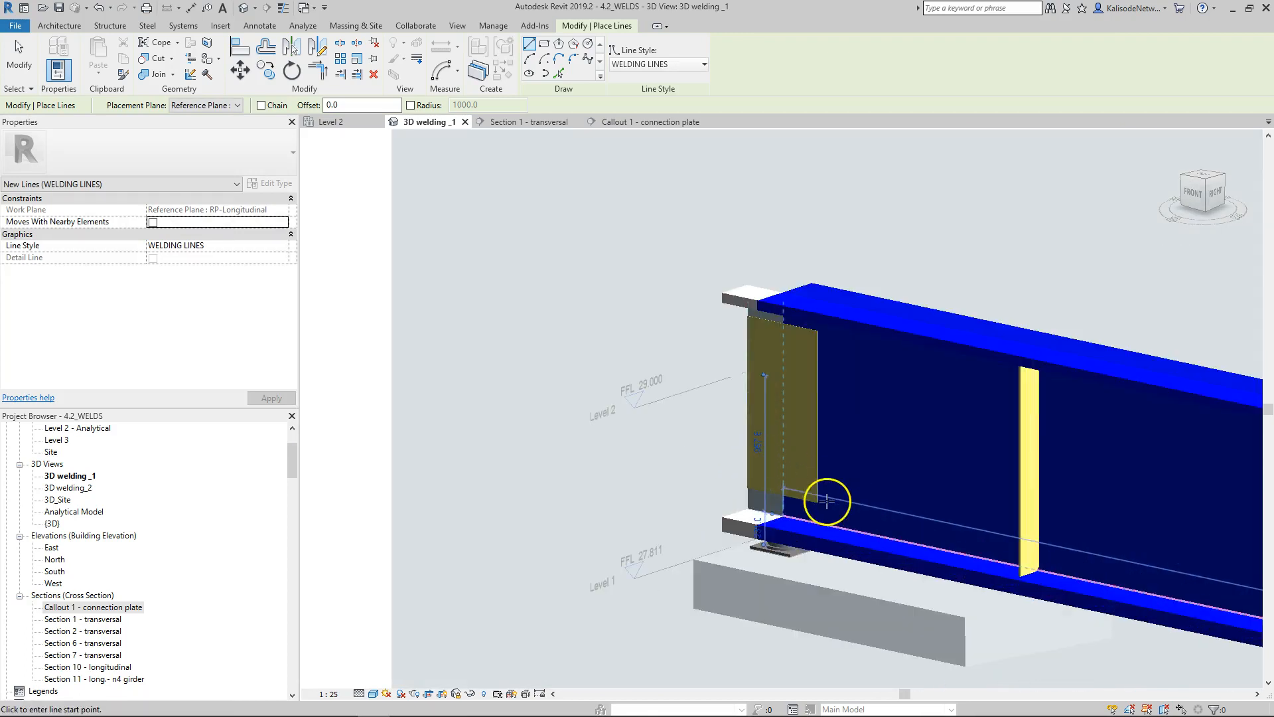
scroll(828, 500, "up", 2)
scroll(733, 499, "up", 4)
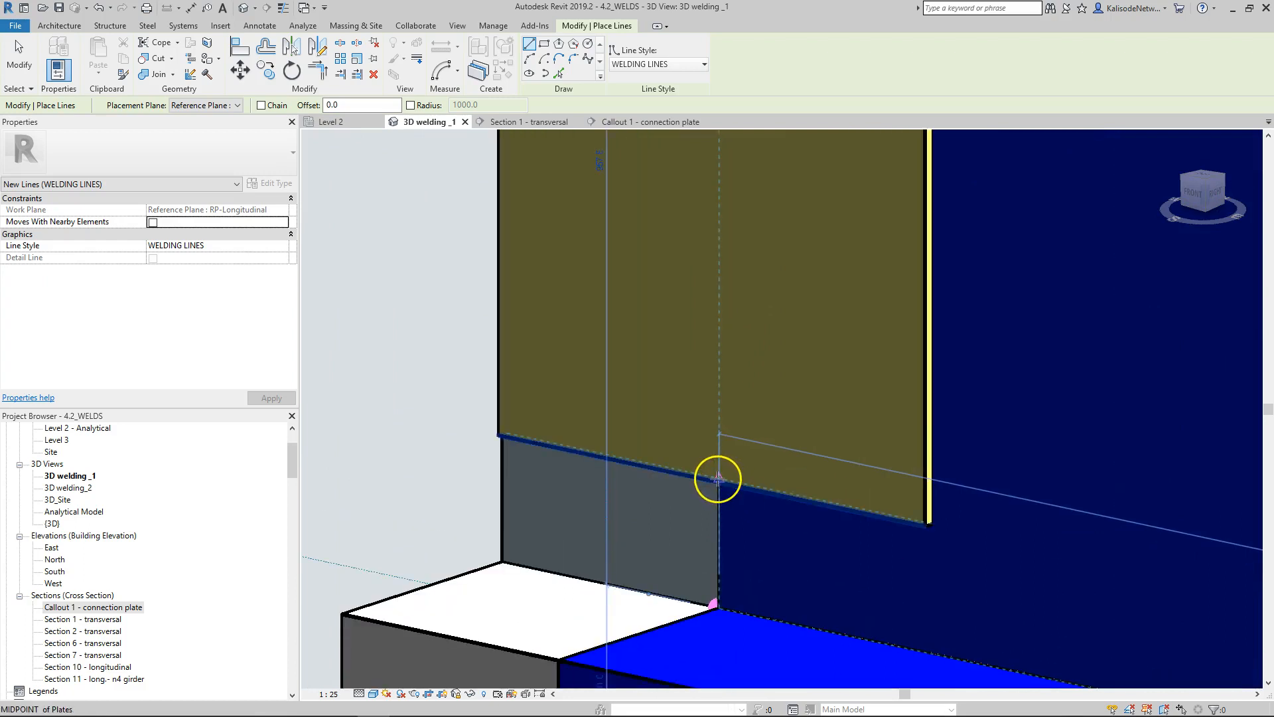
left_click(718, 478)
left_click(932, 526)
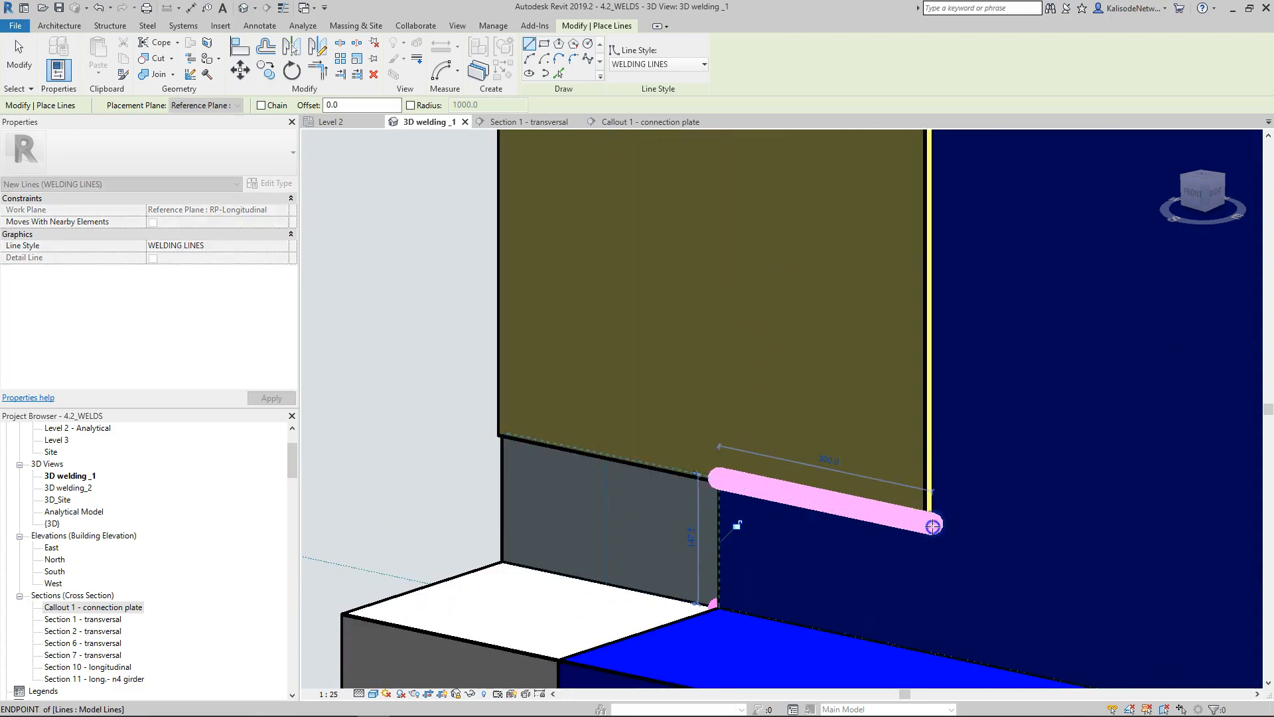
Step: Draw a welding model line up the connection plate's vertical edge on the web, from its bottom corner to its top corner
left_click(932, 526)
scroll(933, 534, "down", 3)
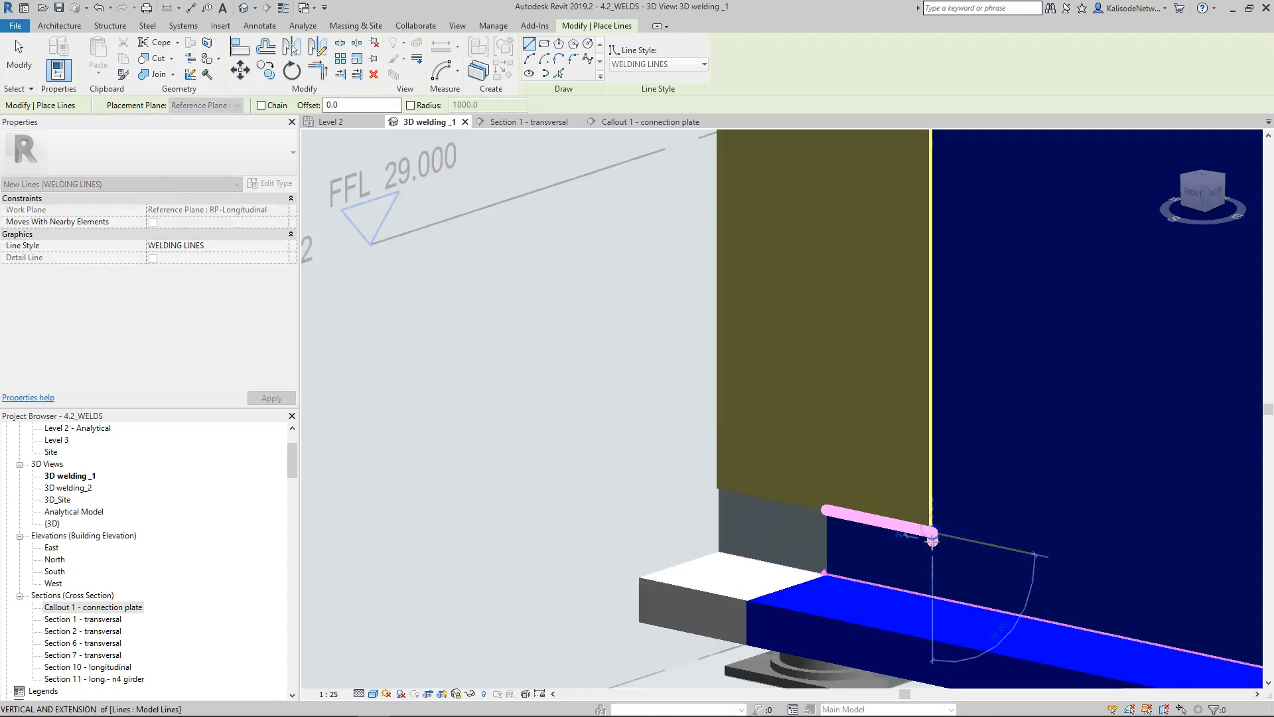
scroll(932, 541, "down", 4)
scroll(926, 276, "up", 5)
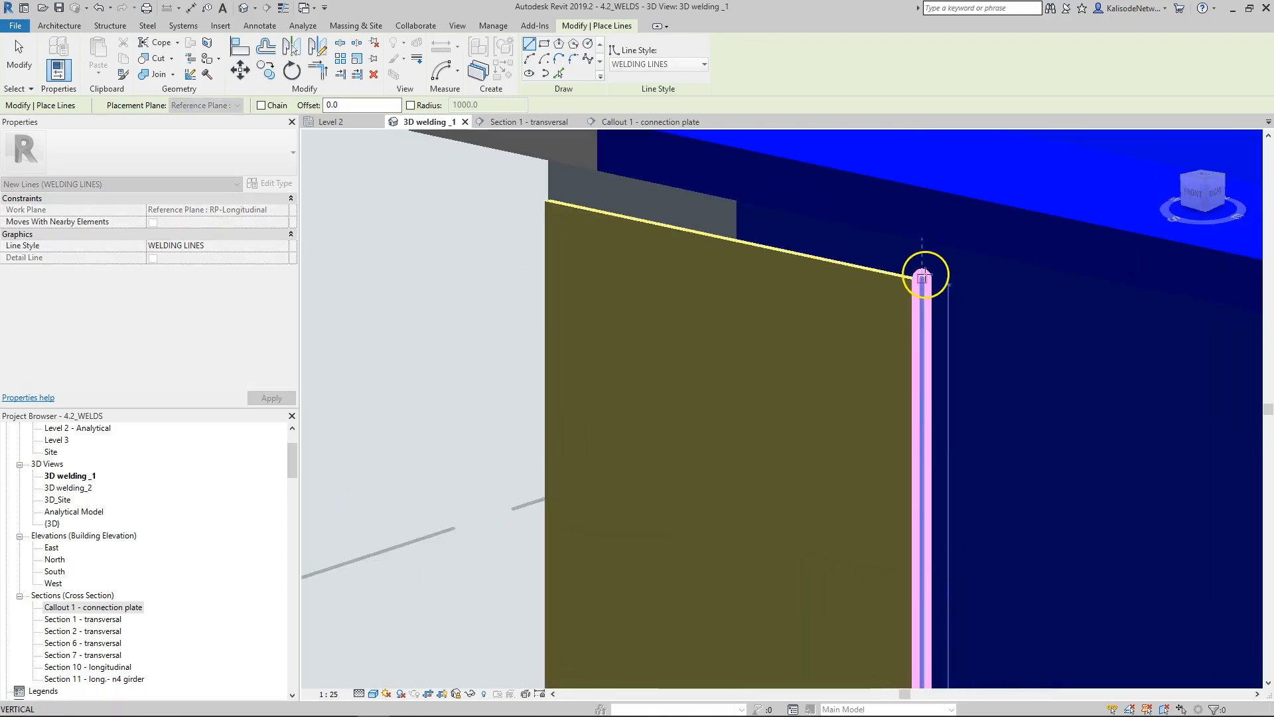
left_click(922, 274)
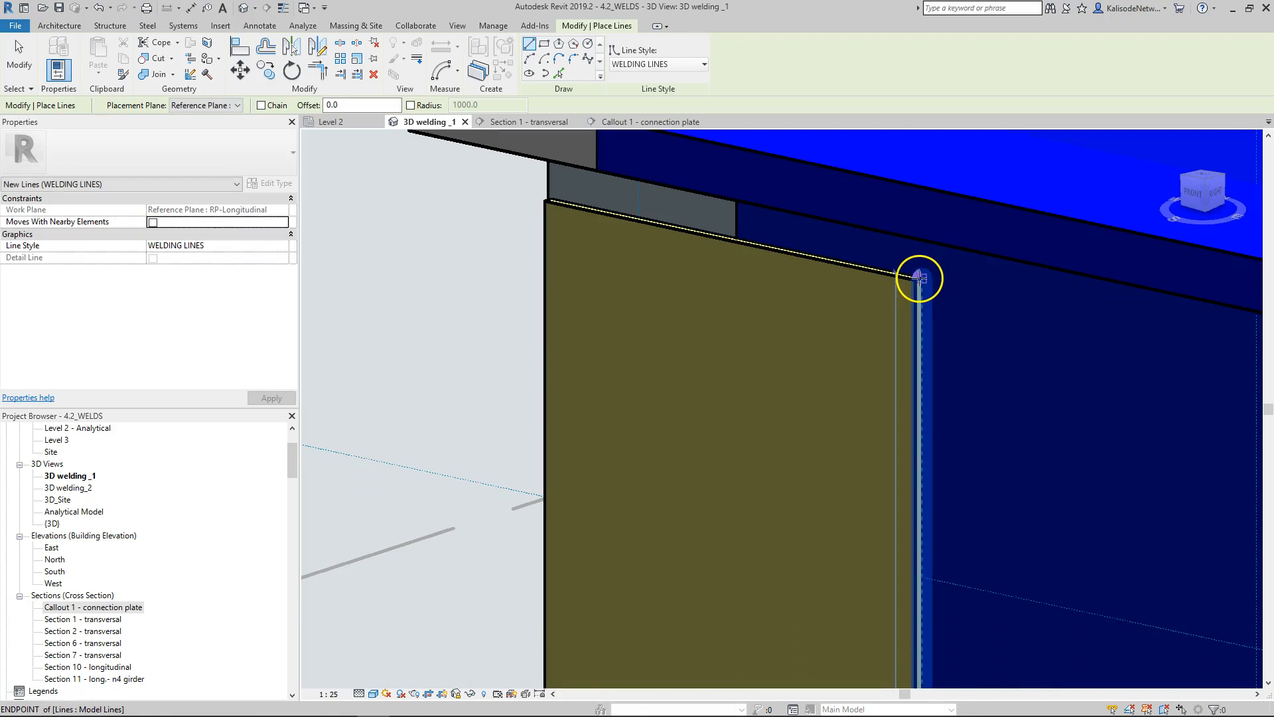
Step: Draw a welding model line along the connection plate's top edge, from the corner on the web to the edge's midpoint
left_click(921, 276)
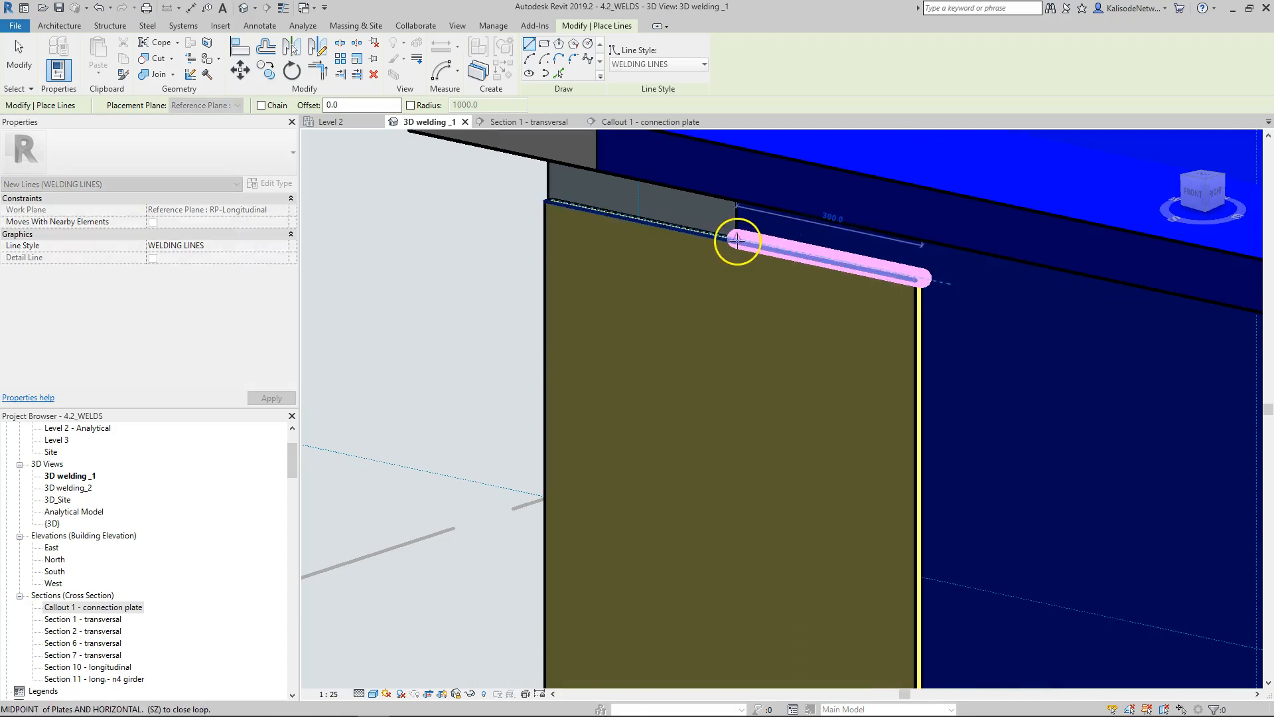
left_click(737, 239)
scroll(664, 236, "down", 4)
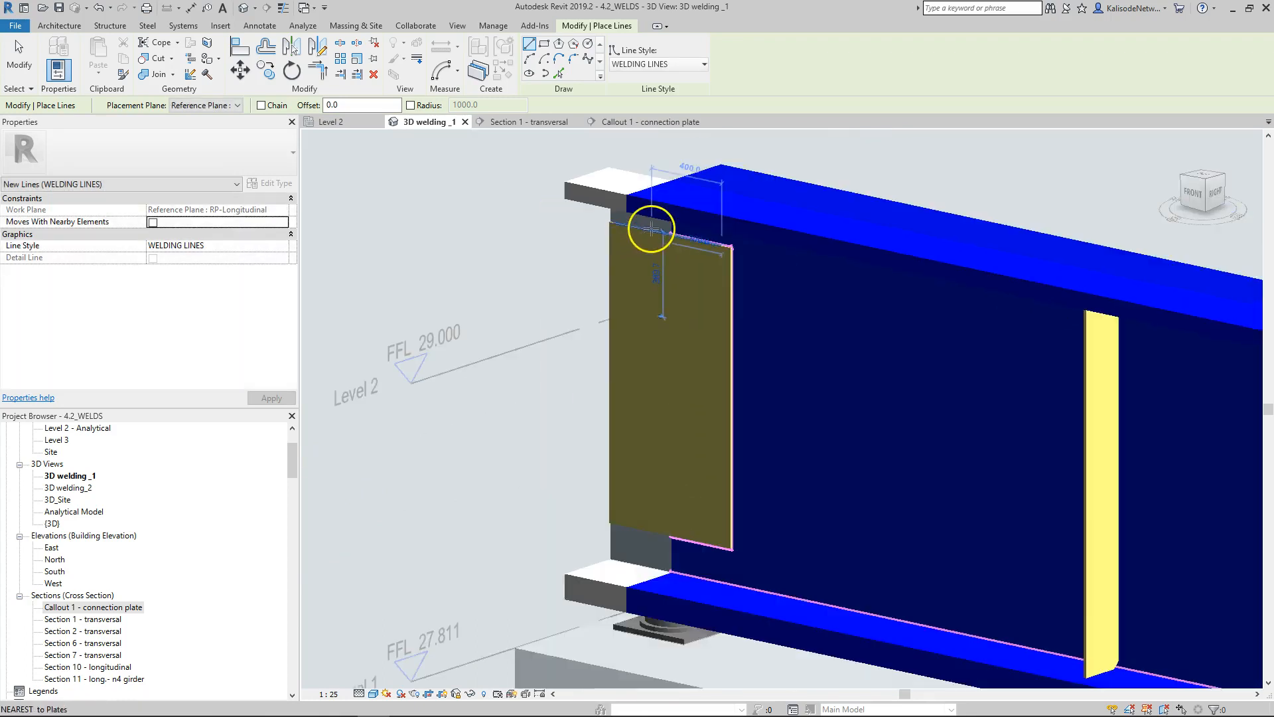
scroll(651, 229, "down", 4)
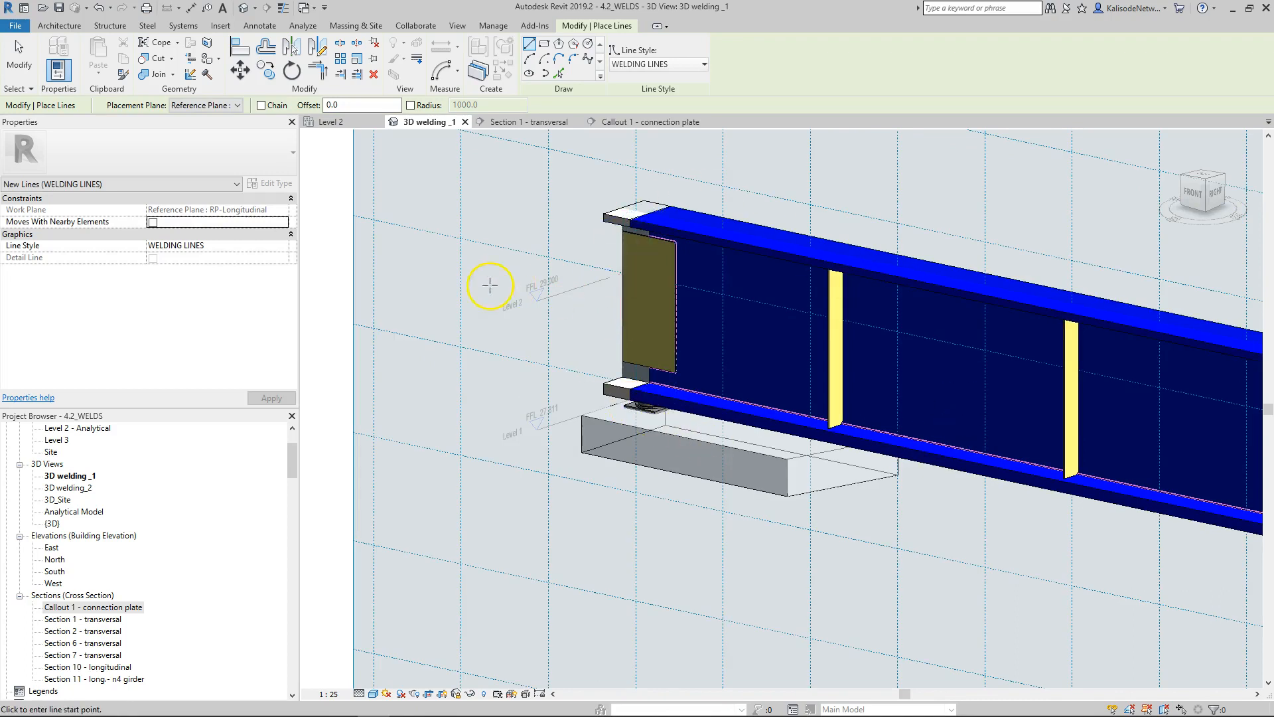
scroll(1081, 447, "down", 3)
scroll(817, 422, "down", 3)
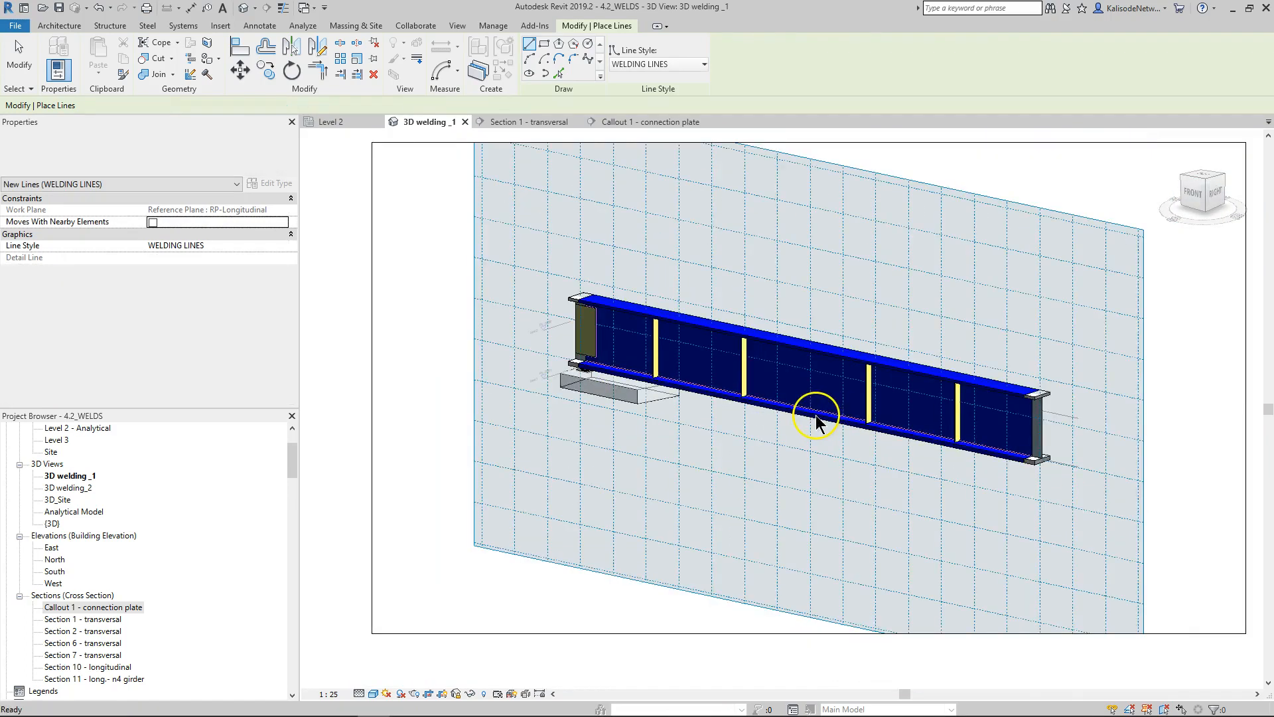
Step: Switch the 3D view to the Wireframe visual style and examine the welding lines at both girder ends
key("Escape")
key("Escape")
scroll(817, 418, "up", 5)
left_click(373, 694)
left_click(408, 610)
scroll(859, 459, "down", 3)
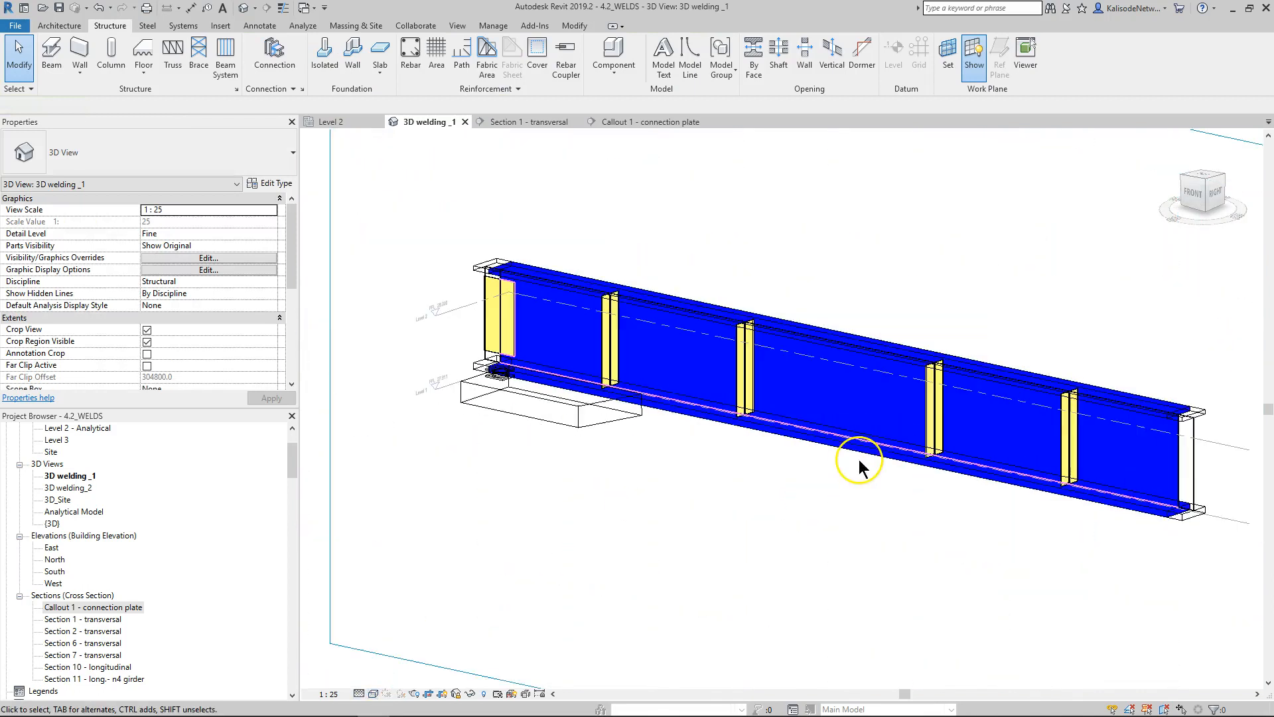
scroll(462, 281, "up", 5)
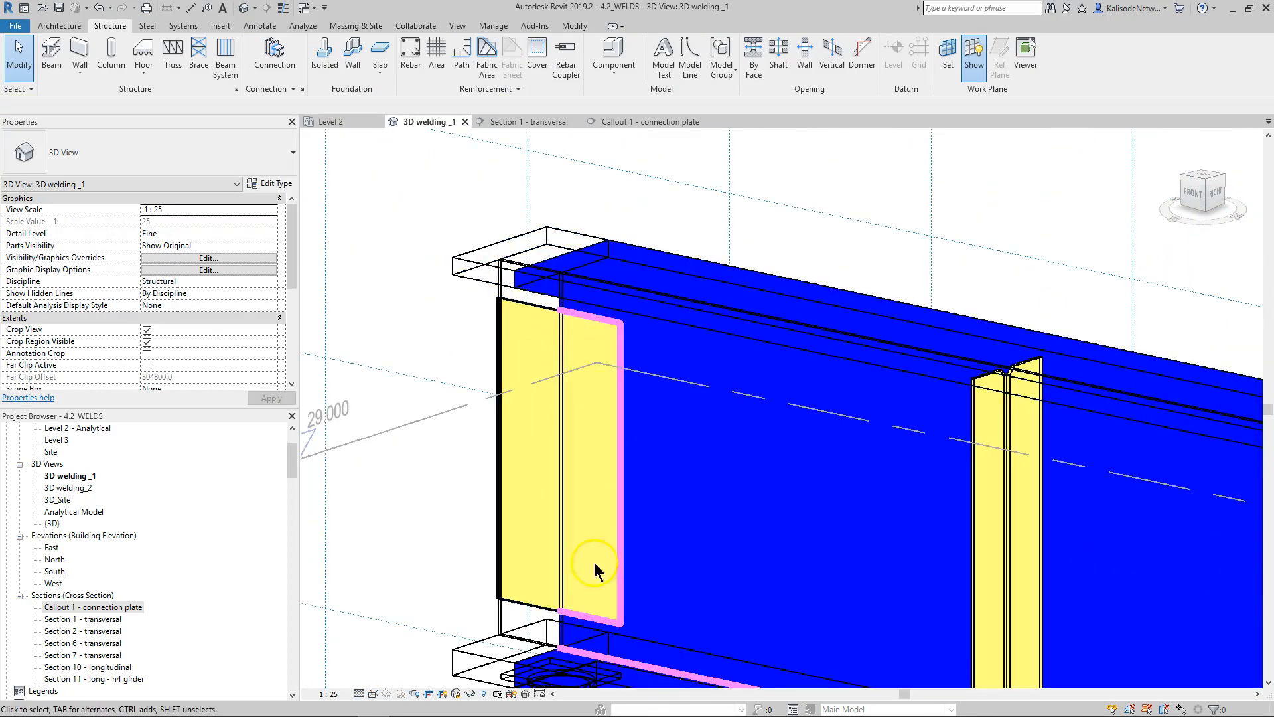
scroll(410, 305, "down", 5)
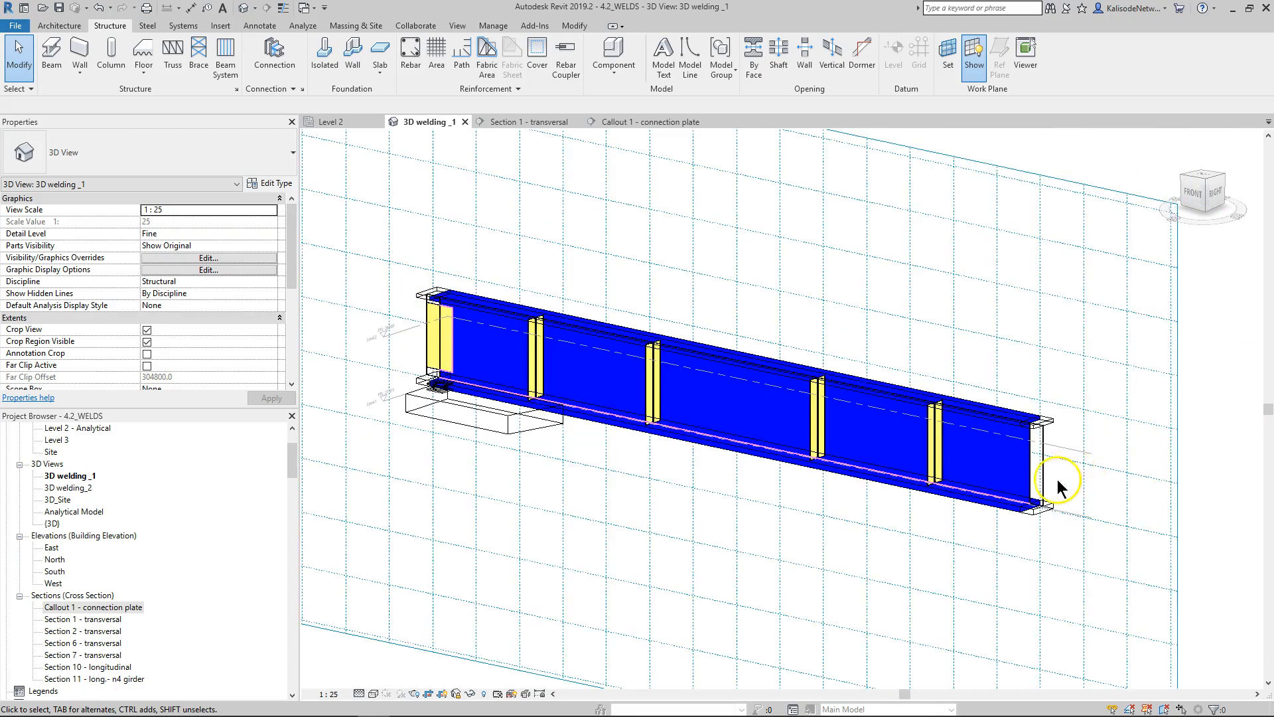
scroll(1058, 488, "up", 5)
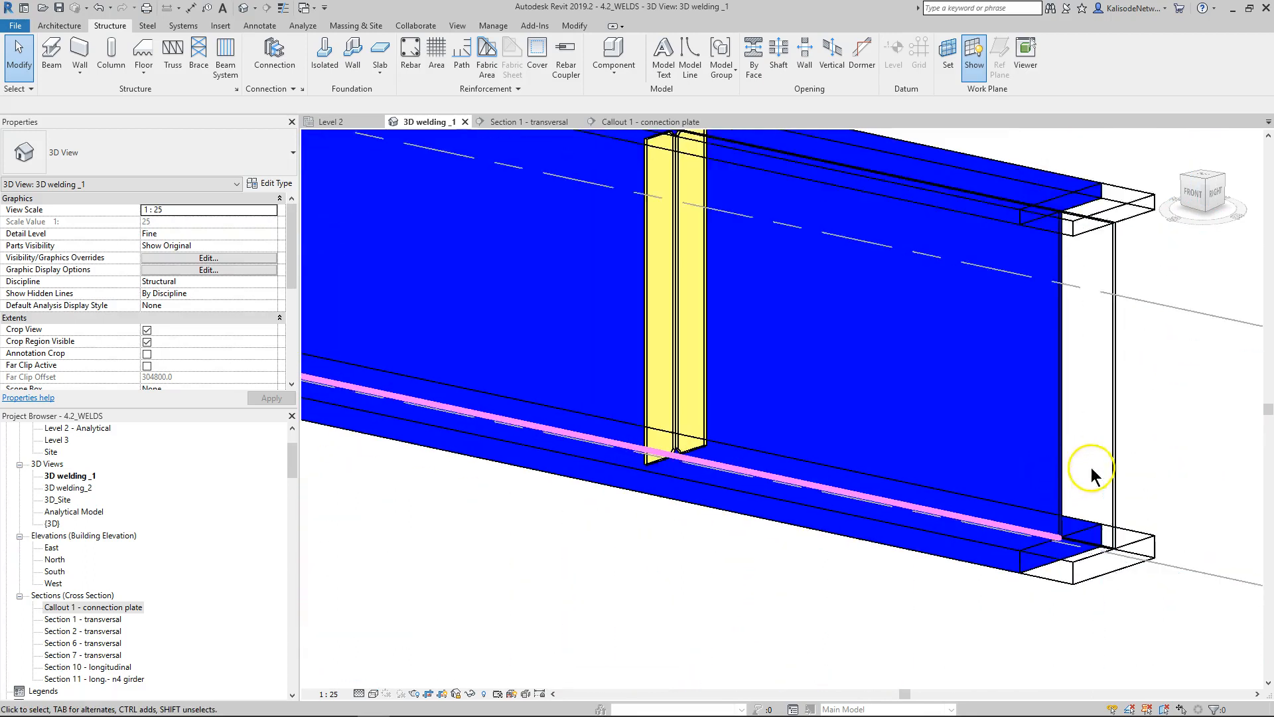
scroll(1092, 473, "down", 5)
Step: Set the 3D view's visual style to Shaded and inspect the welding lines around the end connection plate
left_click(375, 694)
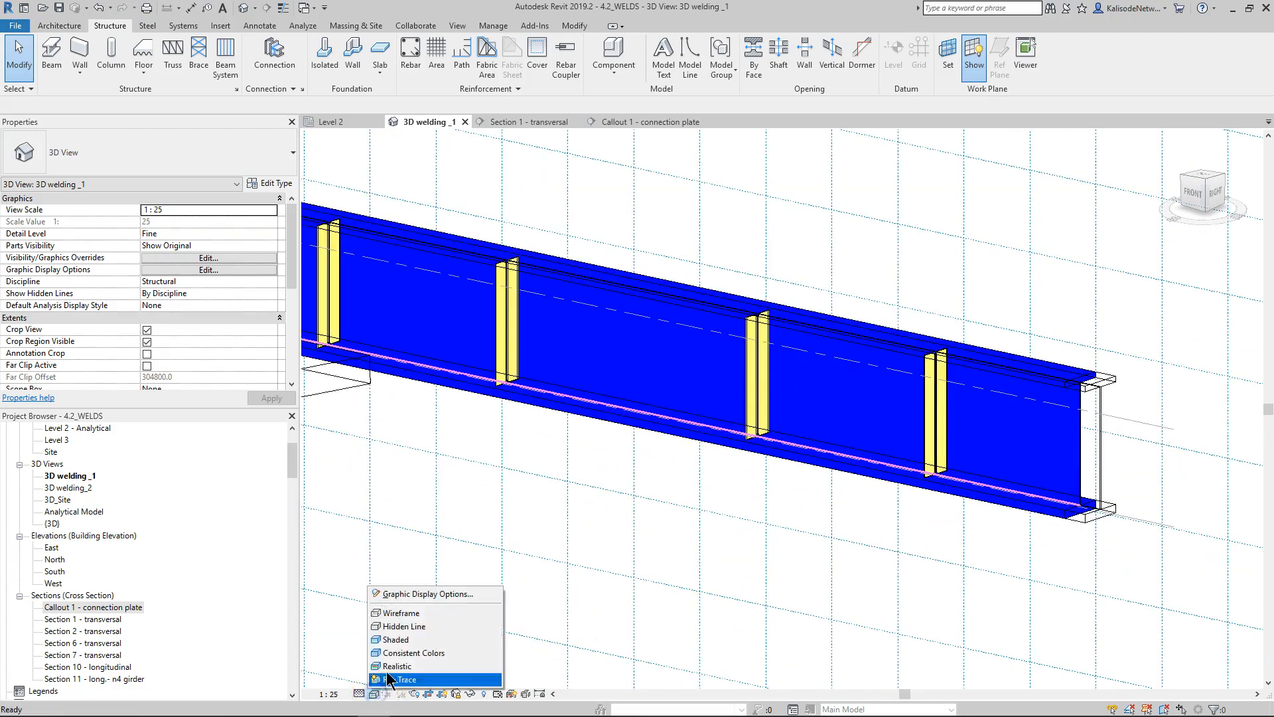
left_click(398, 644)
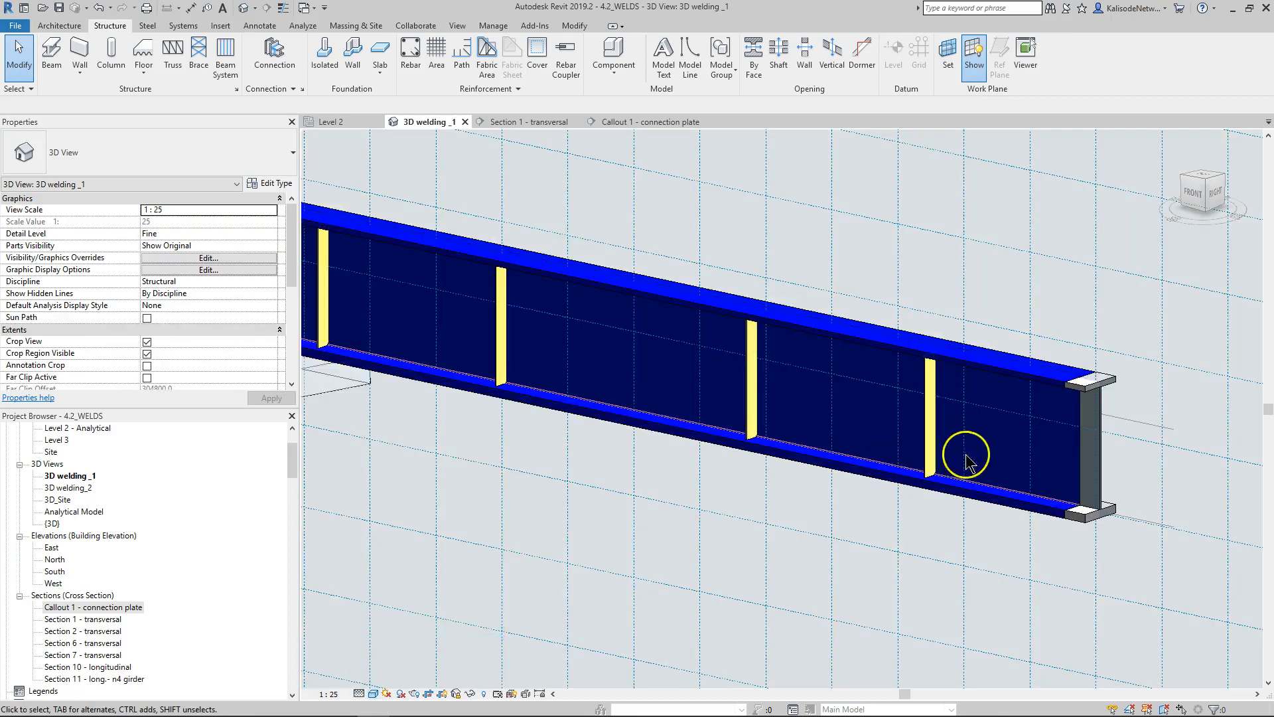
scroll(889, 527, "down", 5)
scroll(861, 397, "up", 3)
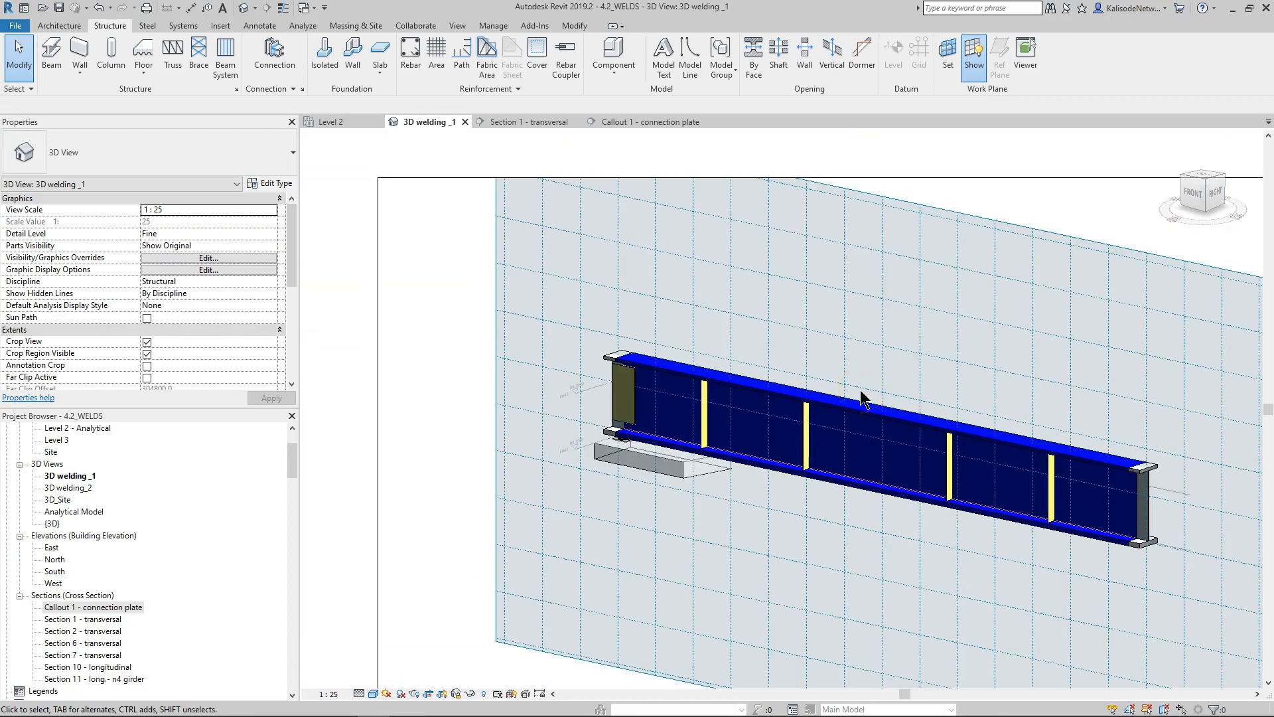
scroll(555, 413, "up", 4)
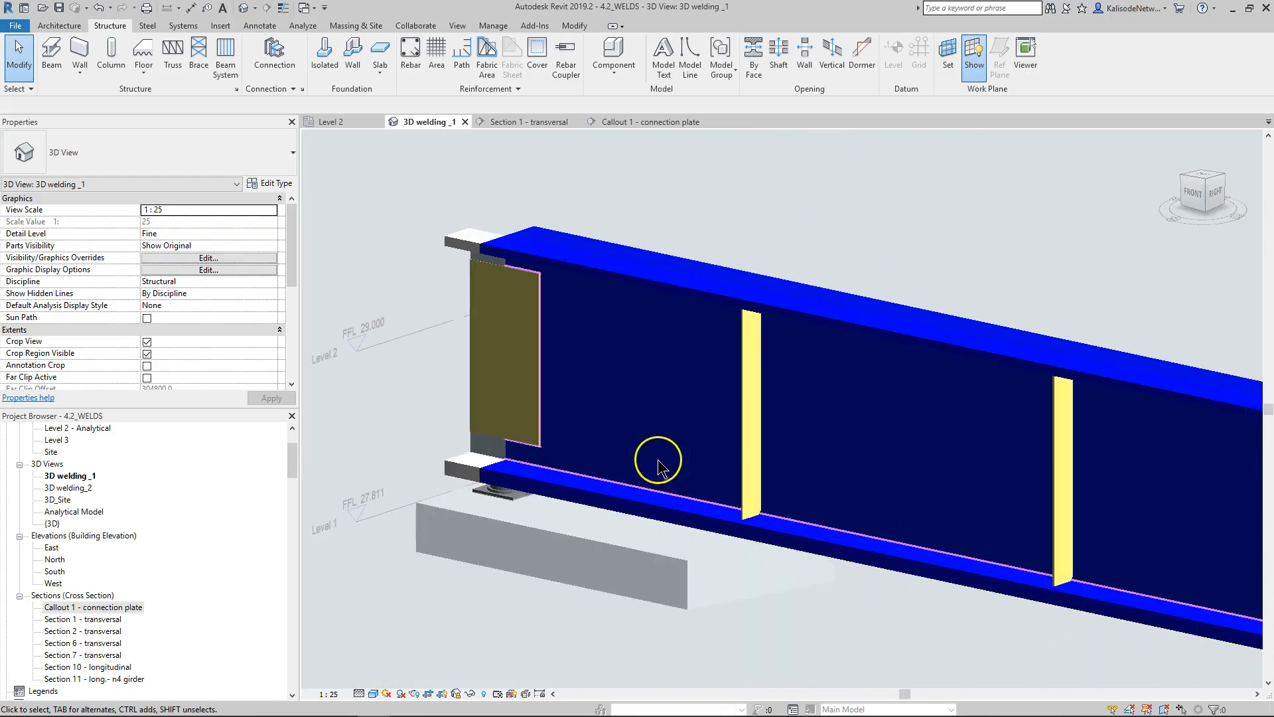
scroll(657, 464, "up", 2)
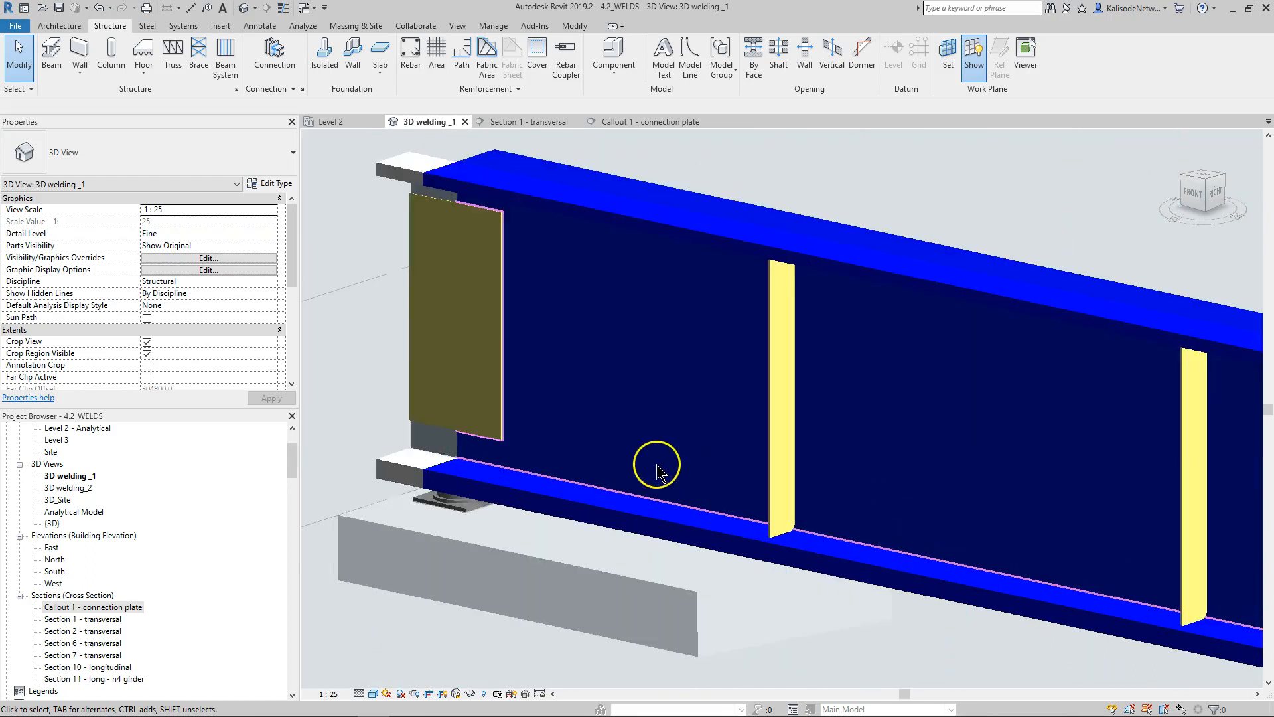
Step: Place a structural weld between the girder's bottom flange and web, using their joint edge near the connection plate
left_click(154, 27)
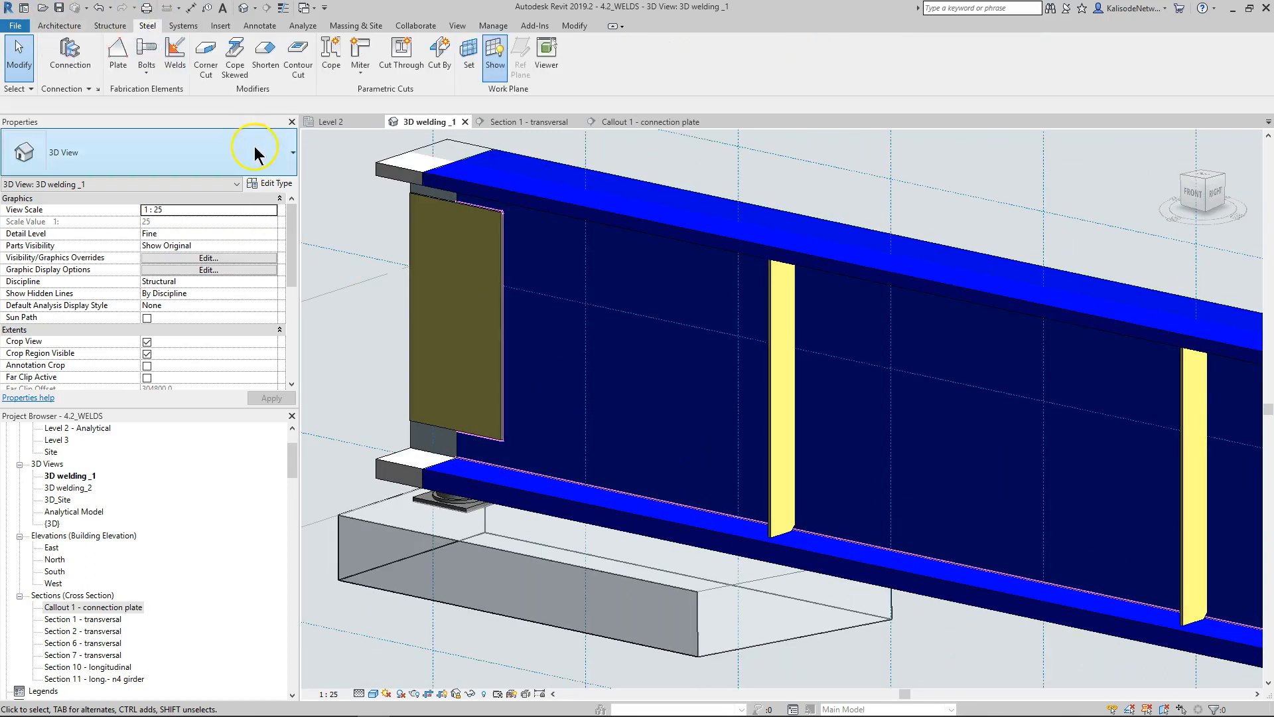
left_click(180, 63)
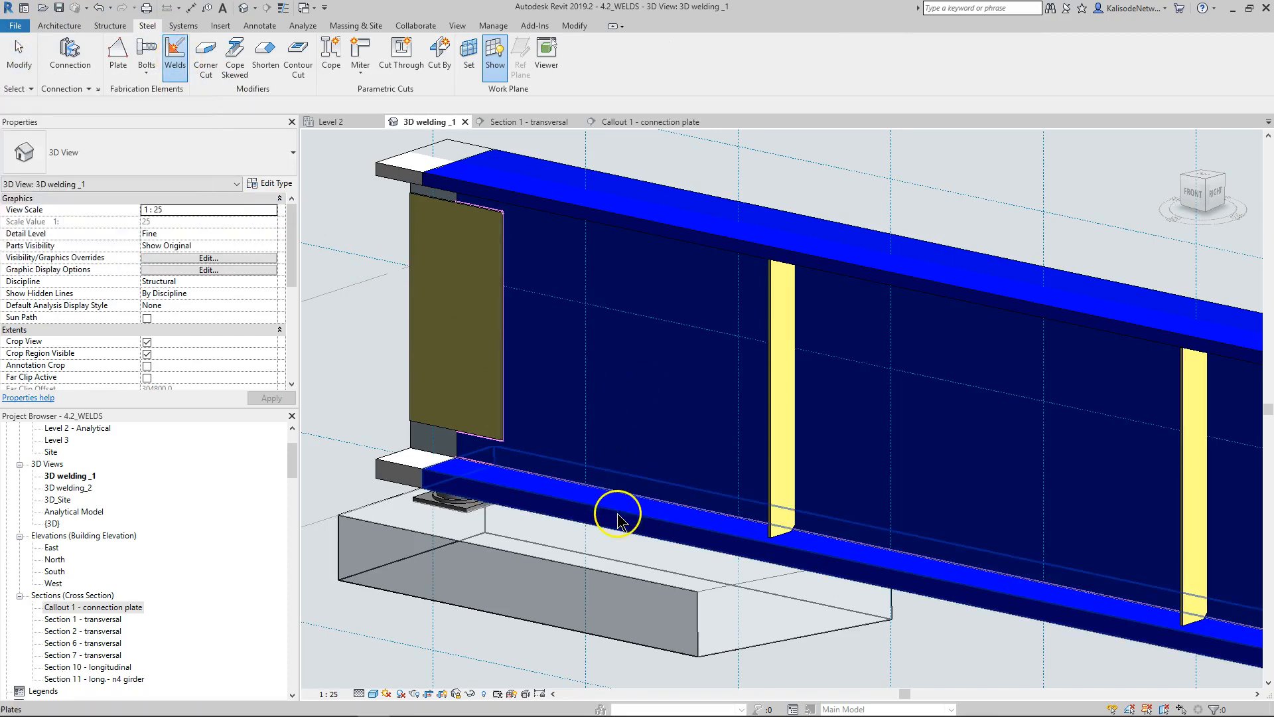
left_click(473, 450)
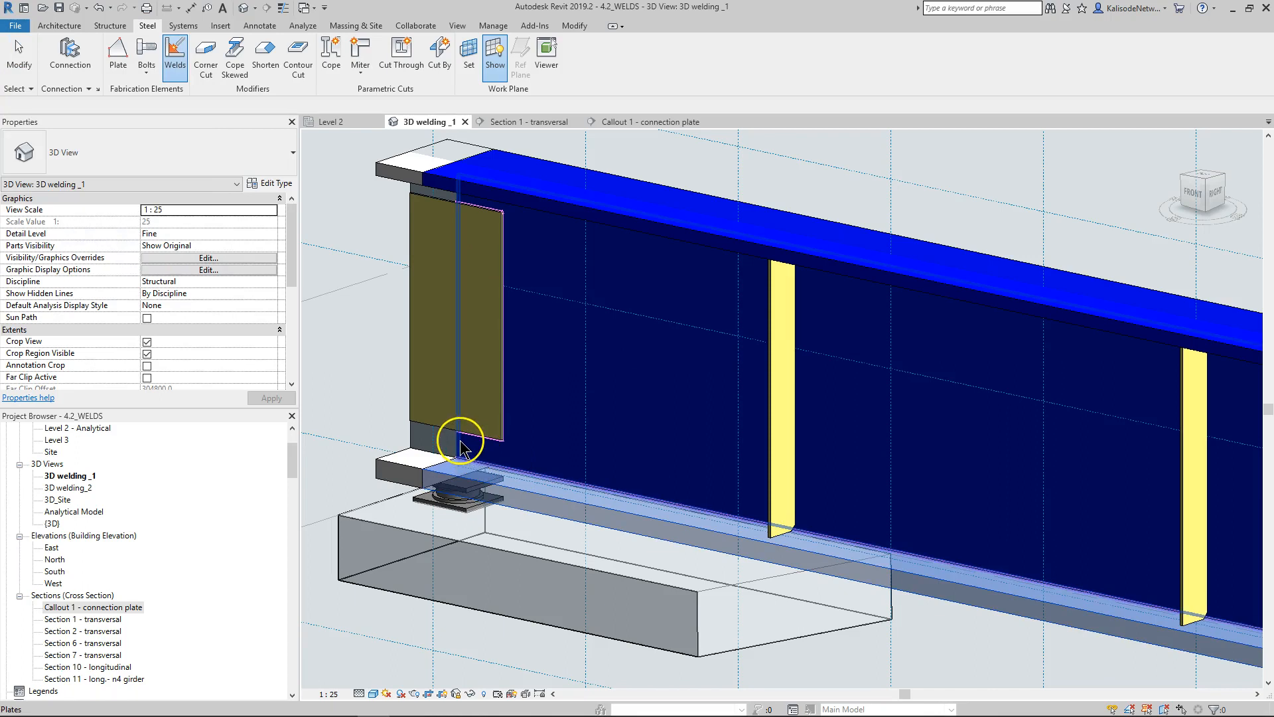
left_click(460, 440)
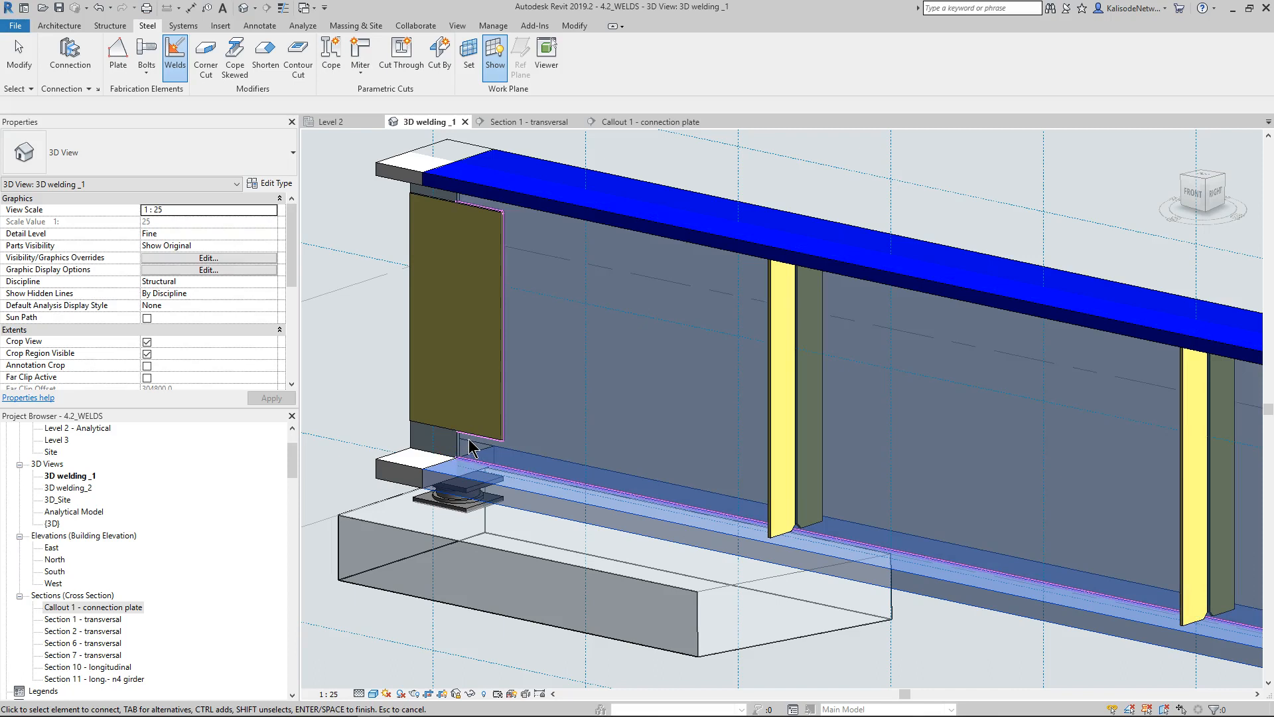
key("Return")
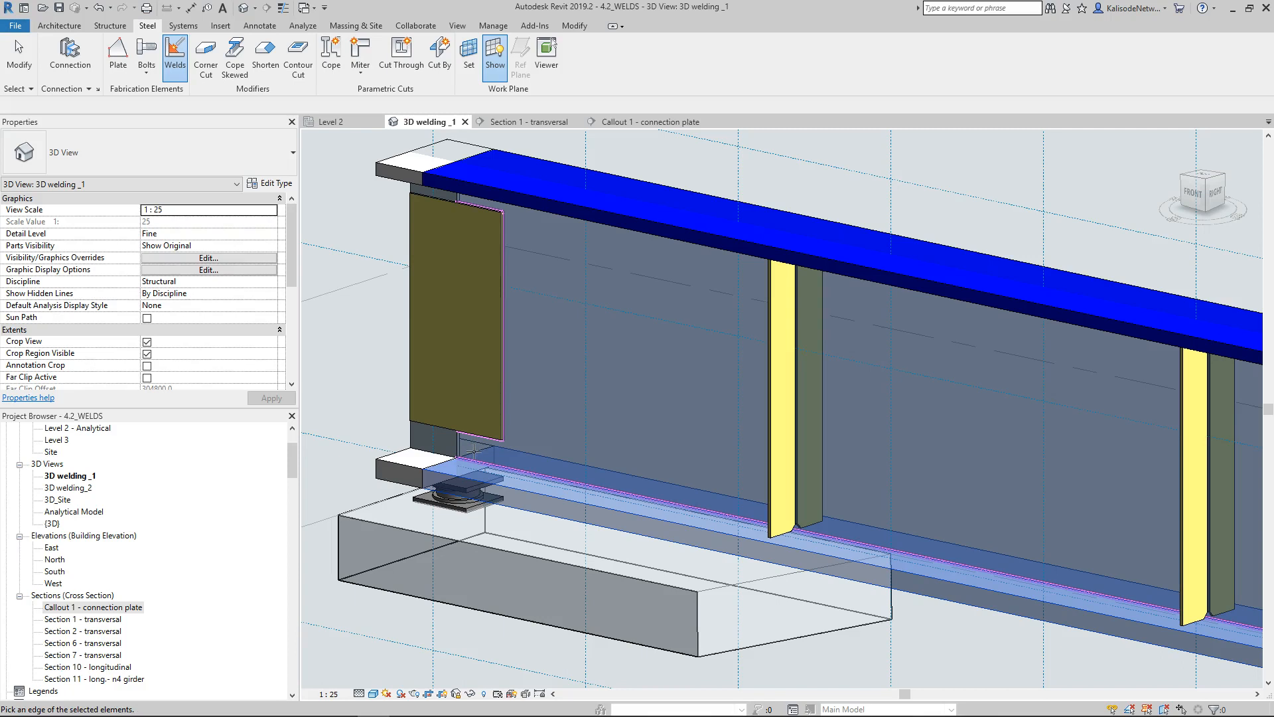
scroll(488, 449, "up", 4)
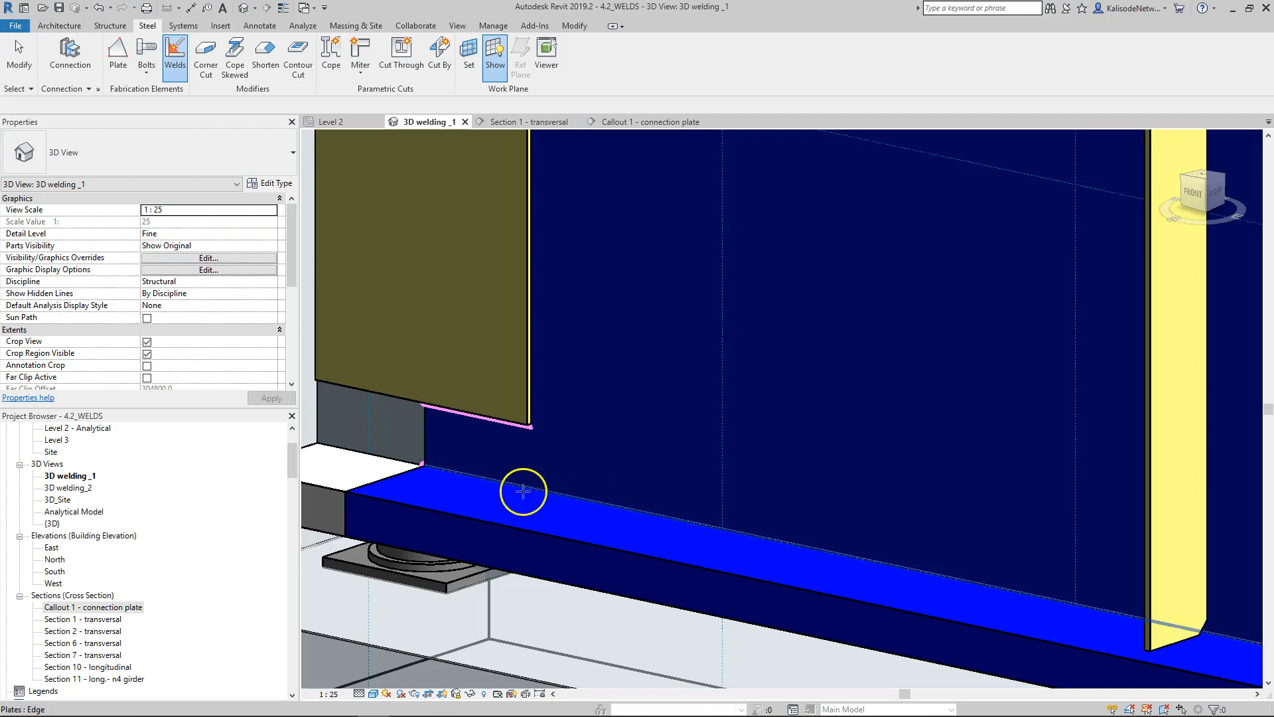
left_click(452, 470)
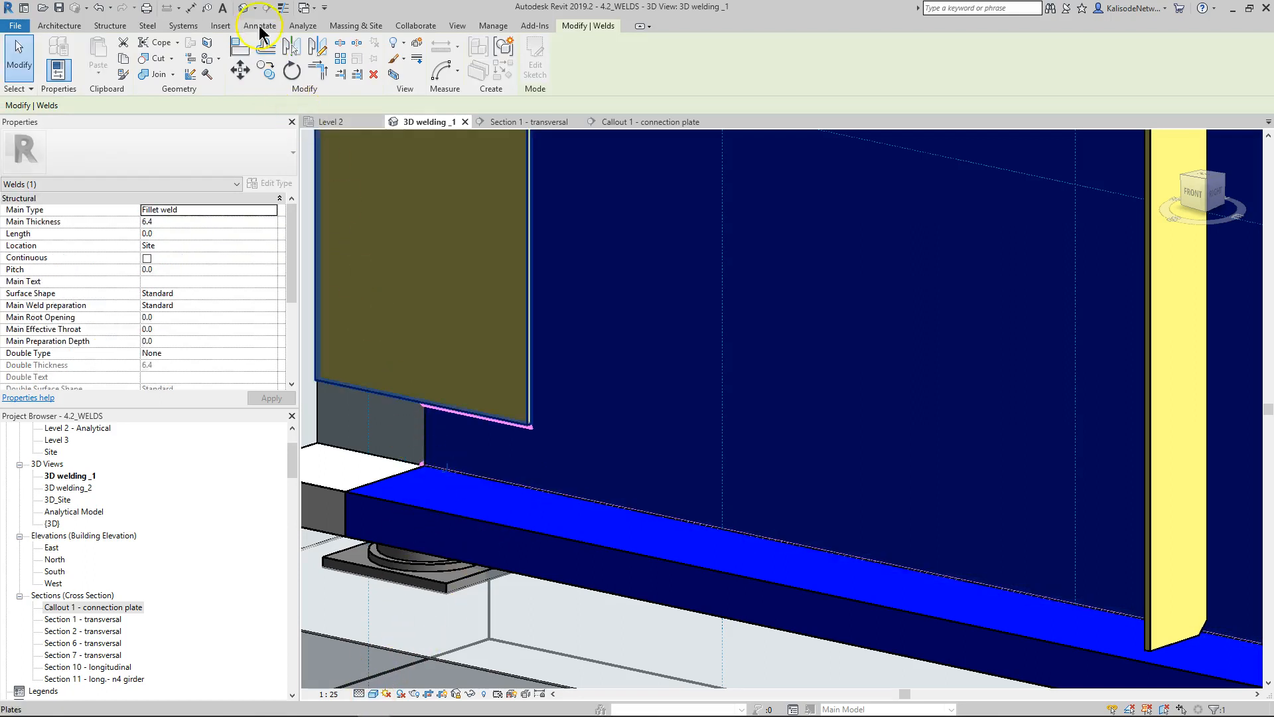
Step: Turn on thin line display and set the 3D view's visual style to Wireframe
left_click(282, 10)
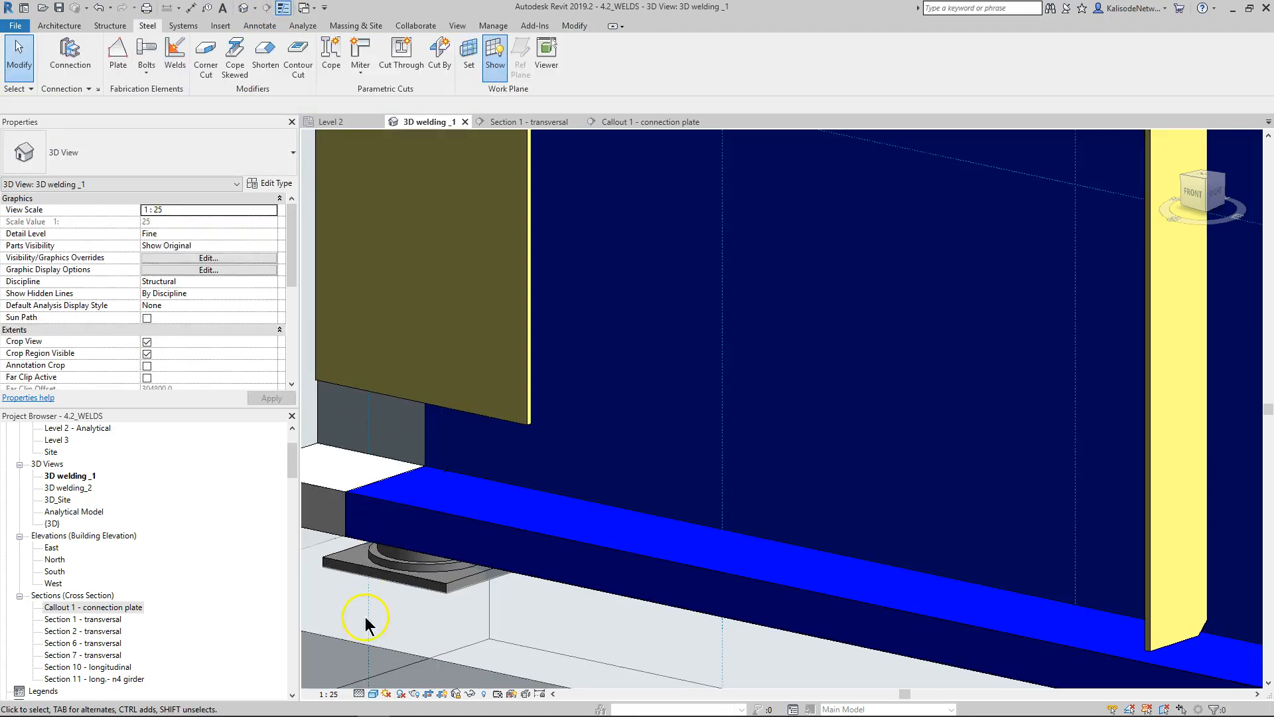
left_click(373, 694)
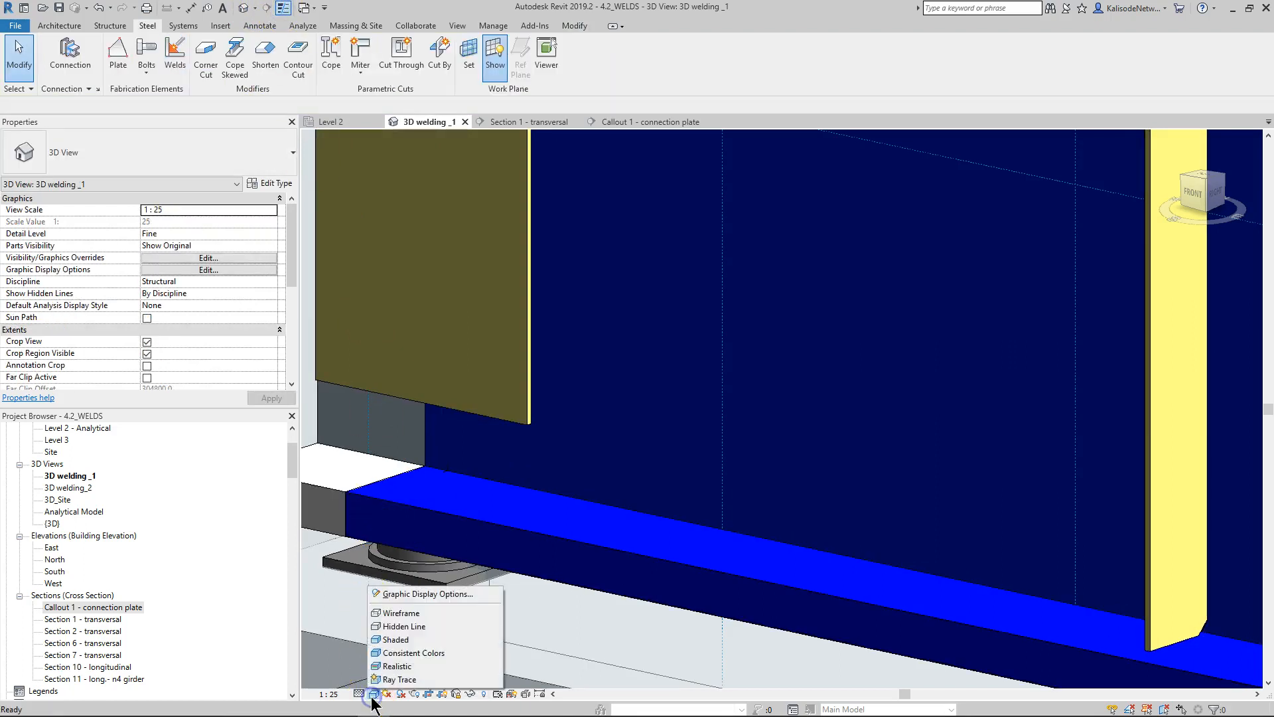
left_click(399, 618)
Step: Select the weld symbol on the joint between the bottom flange and the web near the girder end
scroll(432, 469, "up", 5)
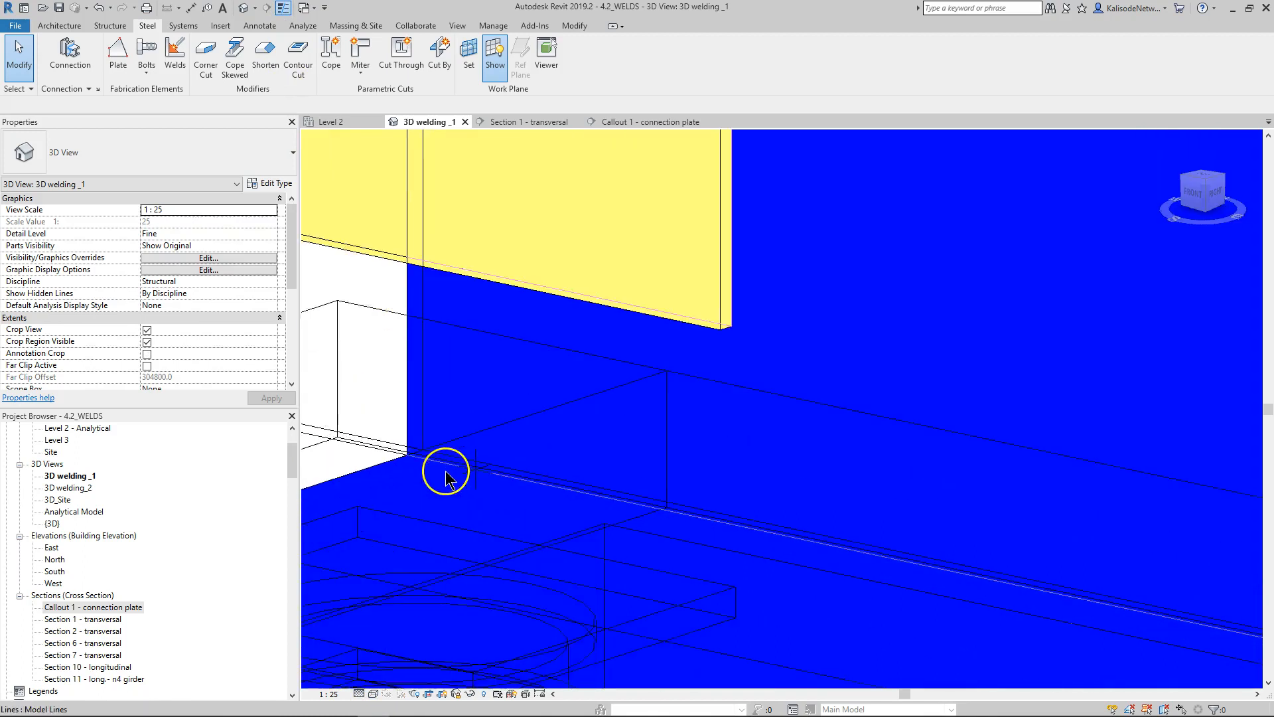
scroll(394, 490, "up", 6)
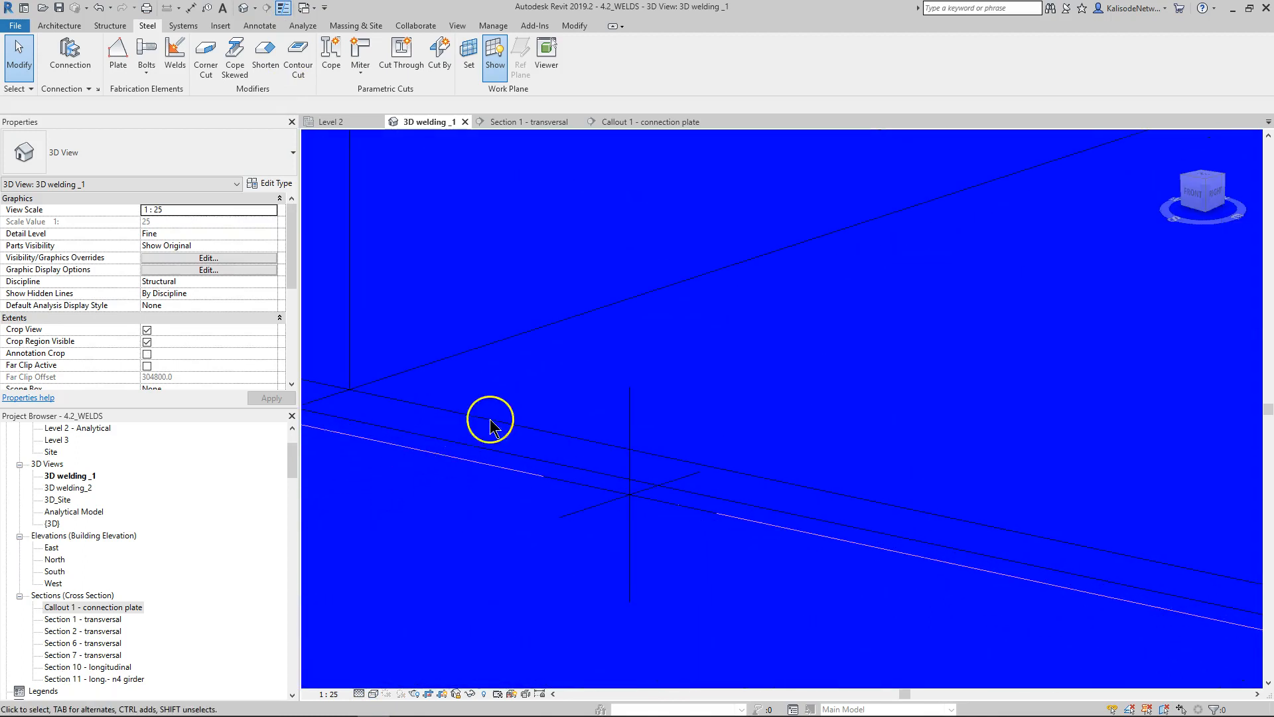
scroll(555, 441, "down", 3)
scroll(459, 485, "up", 1)
scroll(492, 407, "down", 1)
left_click_drag(405, 340, 748, 583)
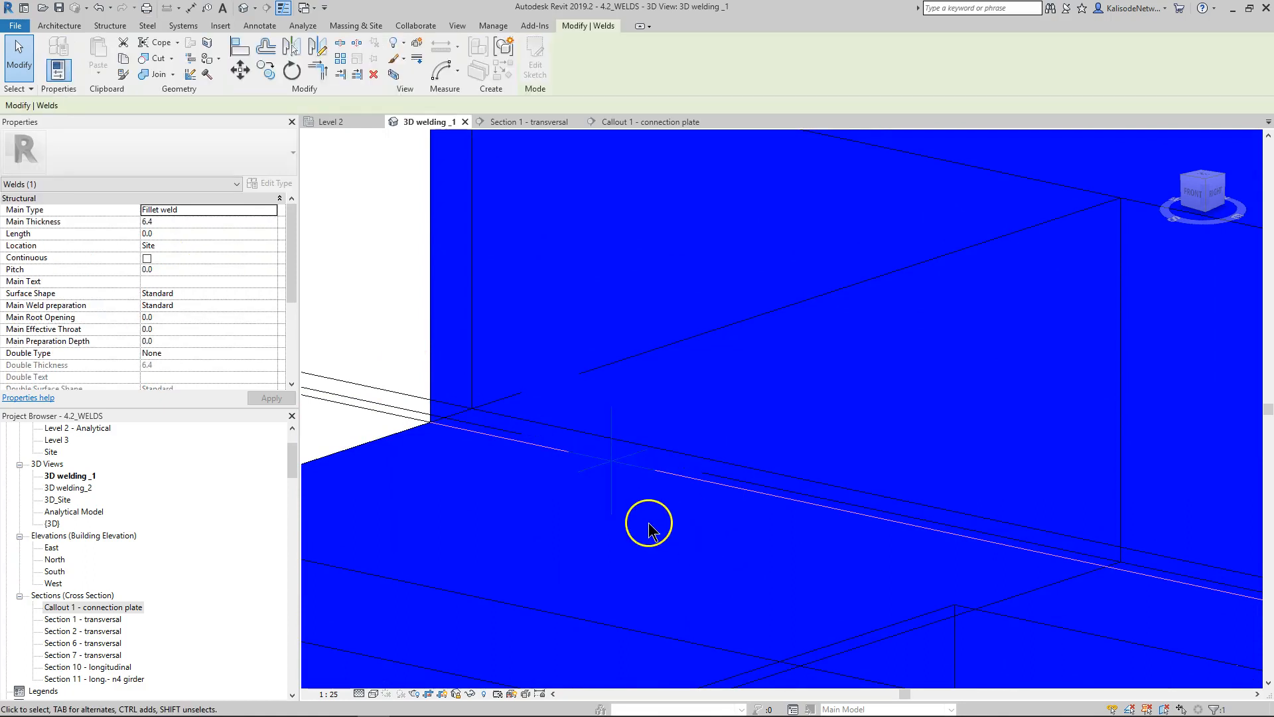
scroll(588, 455, "down", 1)
scroll(587, 455, "down", 1)
scroll(572, 460, "down", 1)
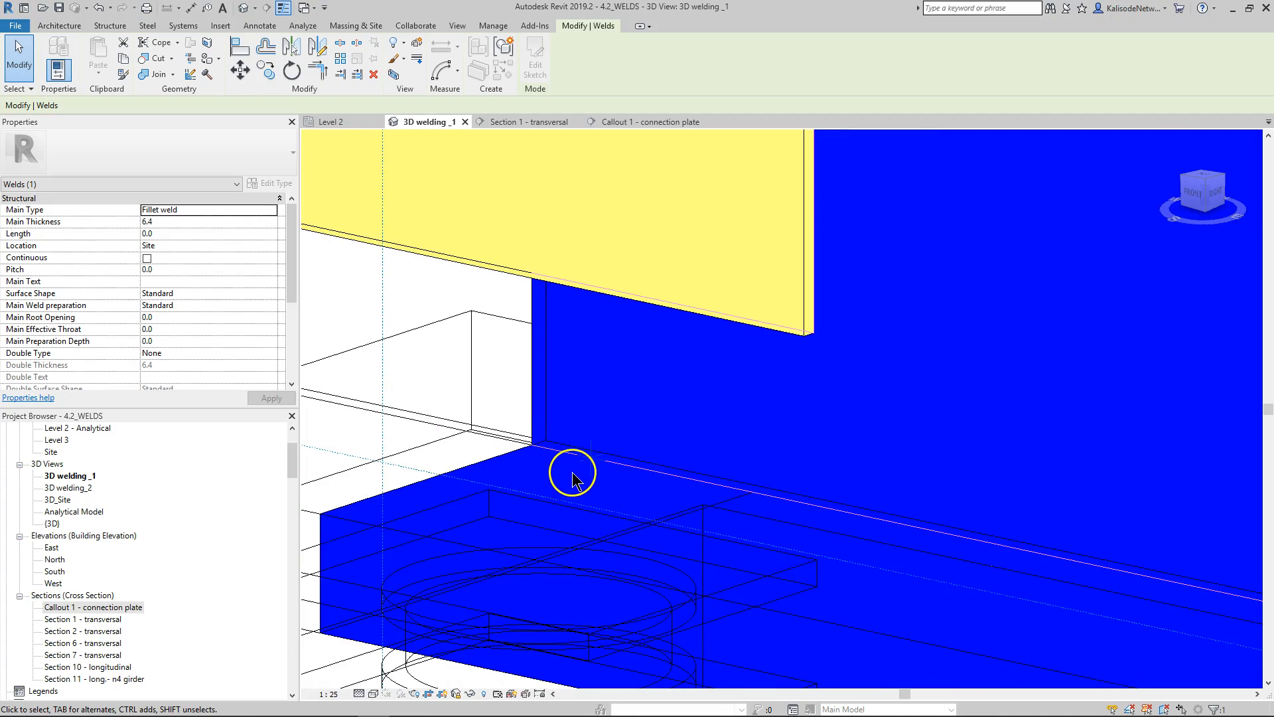
Step: Choose Fillet weld as the weld's main type and set its main thickness to 20.0 and length to 13596
left_click(270, 209)
scroll(219, 244, "down", 2)
scroll(221, 247, "down", 5)
scroll(233, 253, "down", 3)
scroll(234, 250, "up", 10)
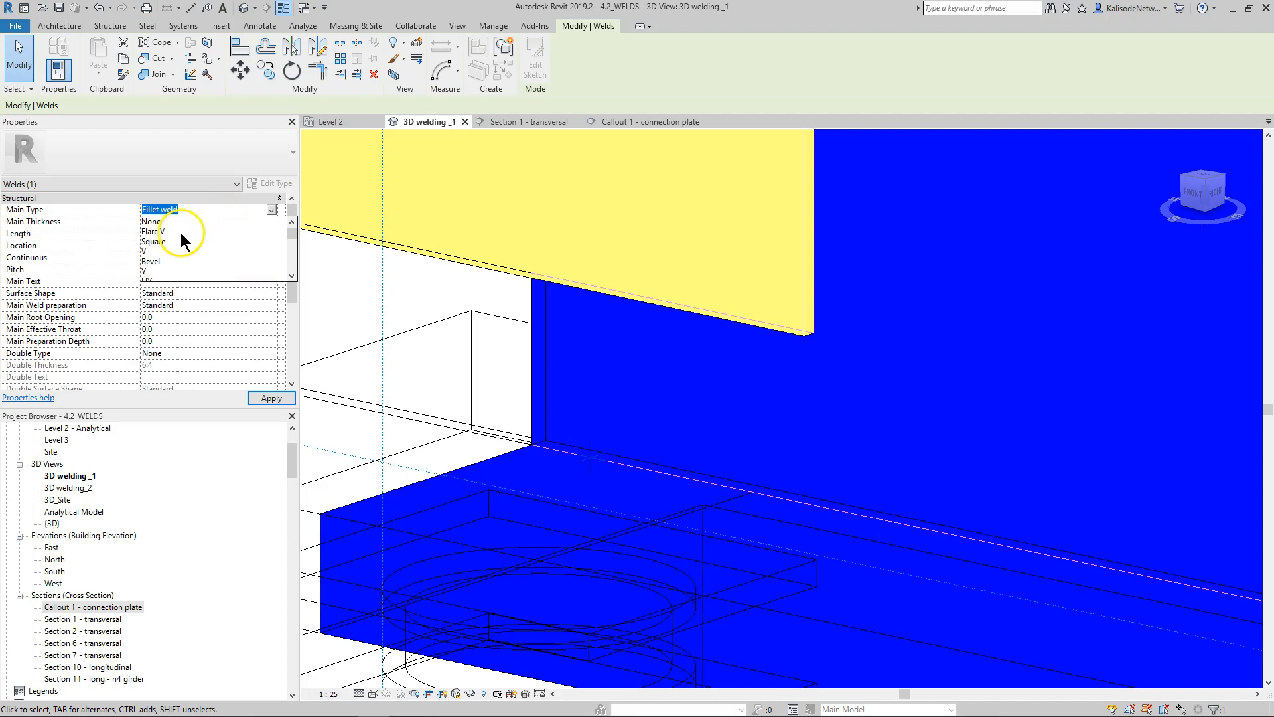
scroll(166, 245, "down", 2)
left_click(165, 250)
left_click(155, 223)
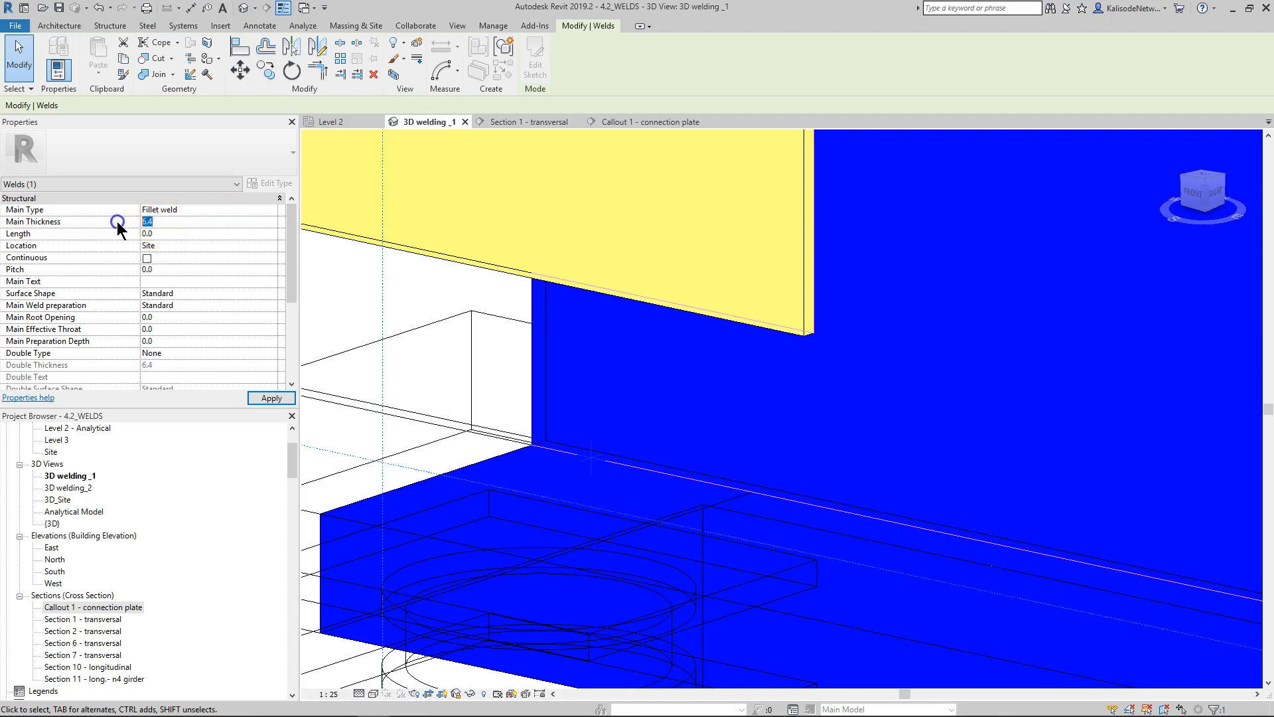
type("20.0")
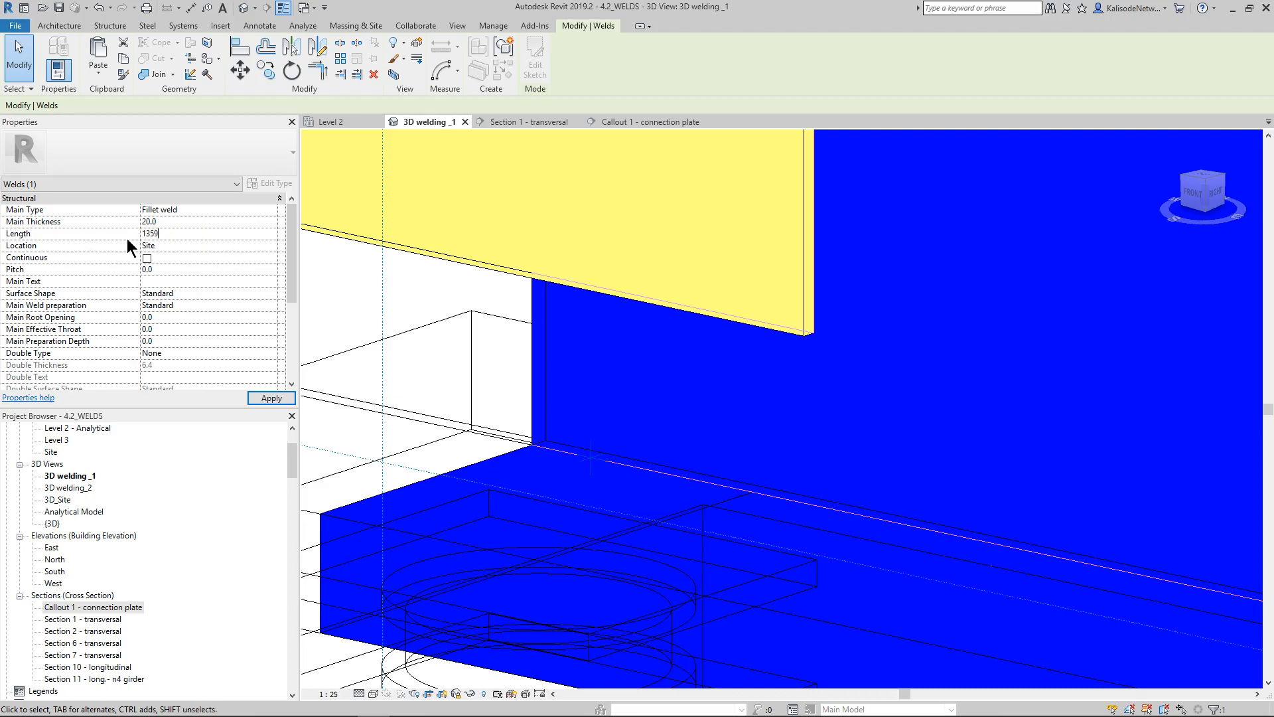
left_click(549, 463)
Step: Set the weld's location to Shop and enable the Continuous option
left_click(176, 247)
left_click(166, 245)
left_click(274, 246)
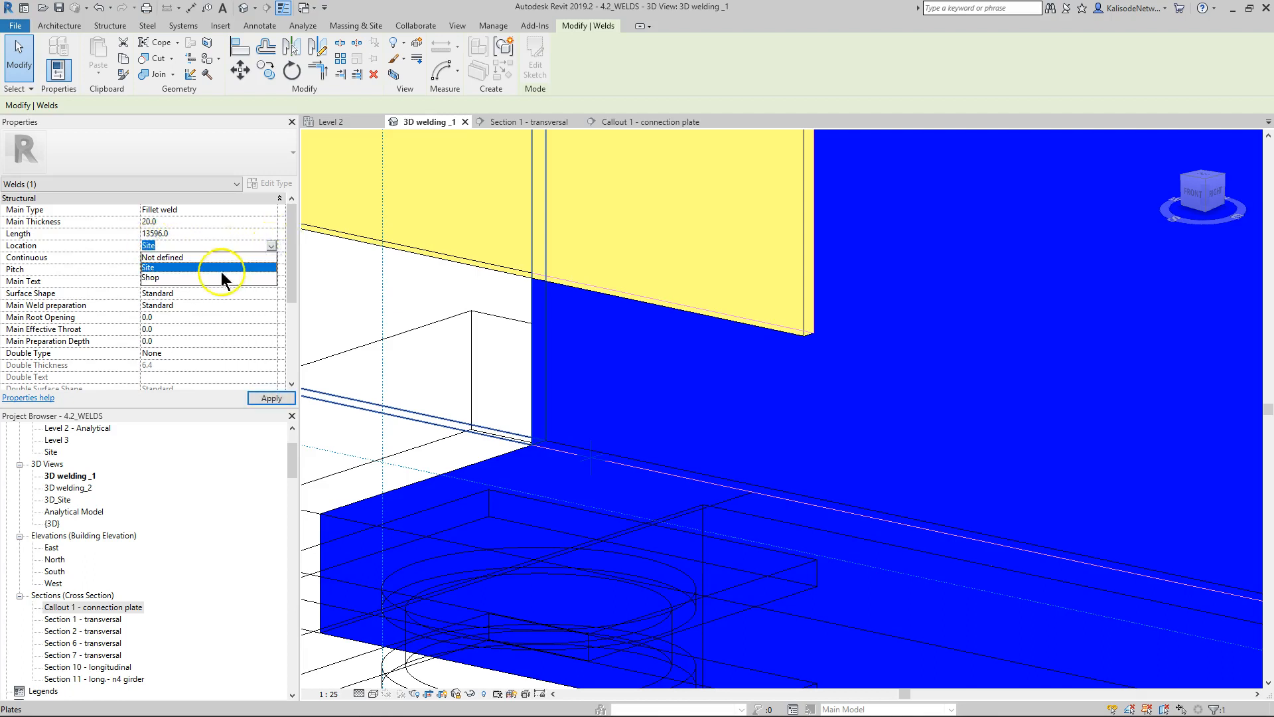
left_click(189, 270)
left_click(146, 259)
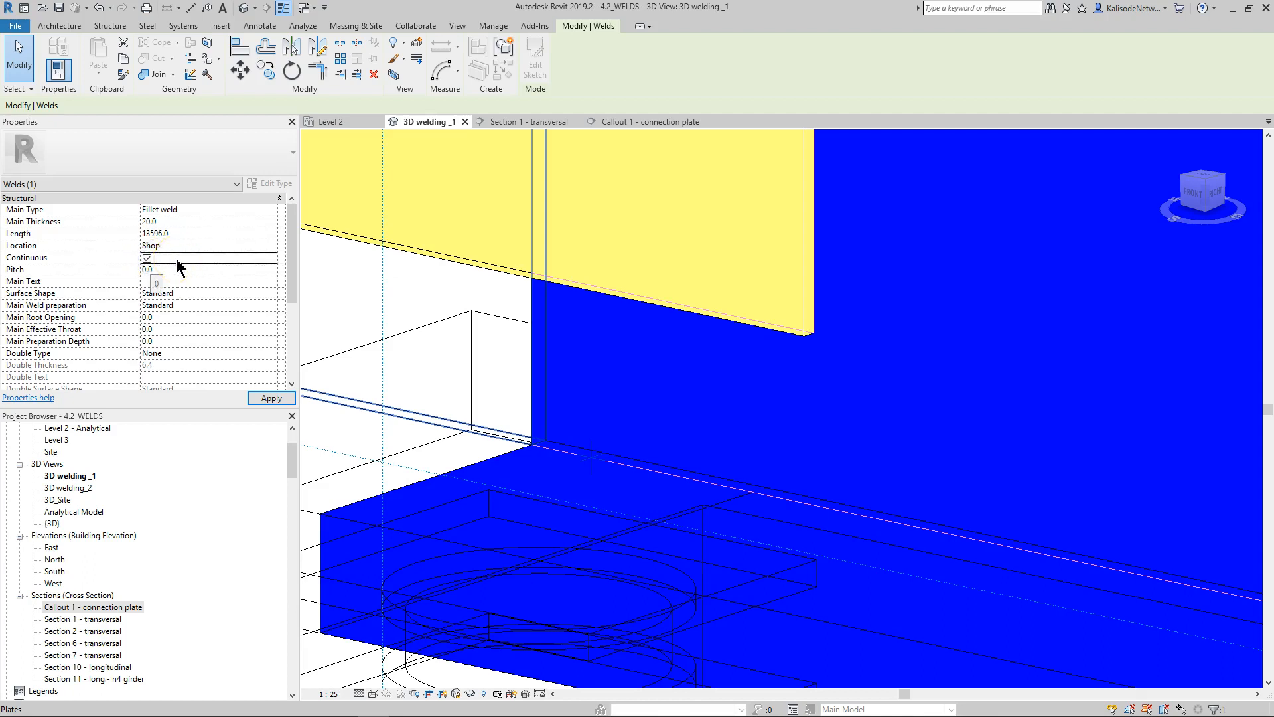
Step: Enter 1 as the weld's main text
left_click(169, 272)
left_click(157, 280)
type("1")
left_click(168, 281)
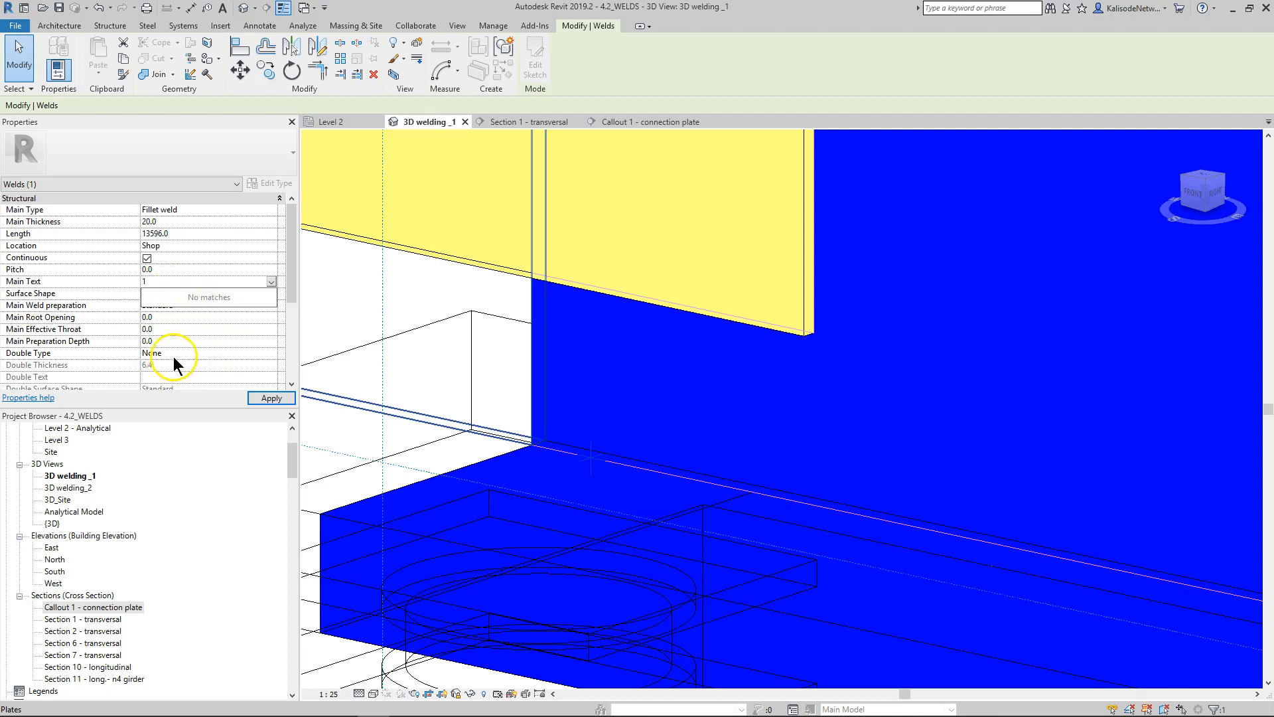
Step: Set the weld's double type to Fillet weld with a double thickness of 20
left_click_drag(293, 281, 291, 301)
left_click(250, 329)
left_click(271, 329)
scroll(205, 360, "down", 5)
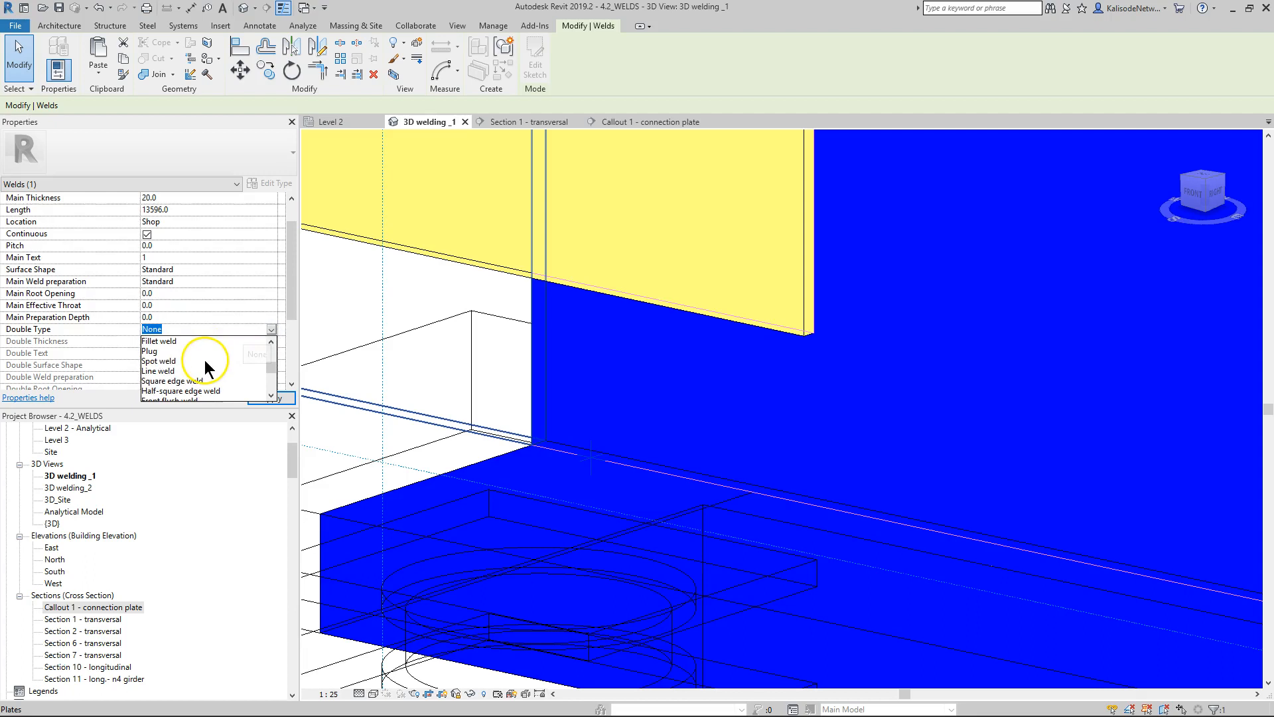
scroll(185, 355, "up", 3)
left_click(181, 342)
left_click(166, 341)
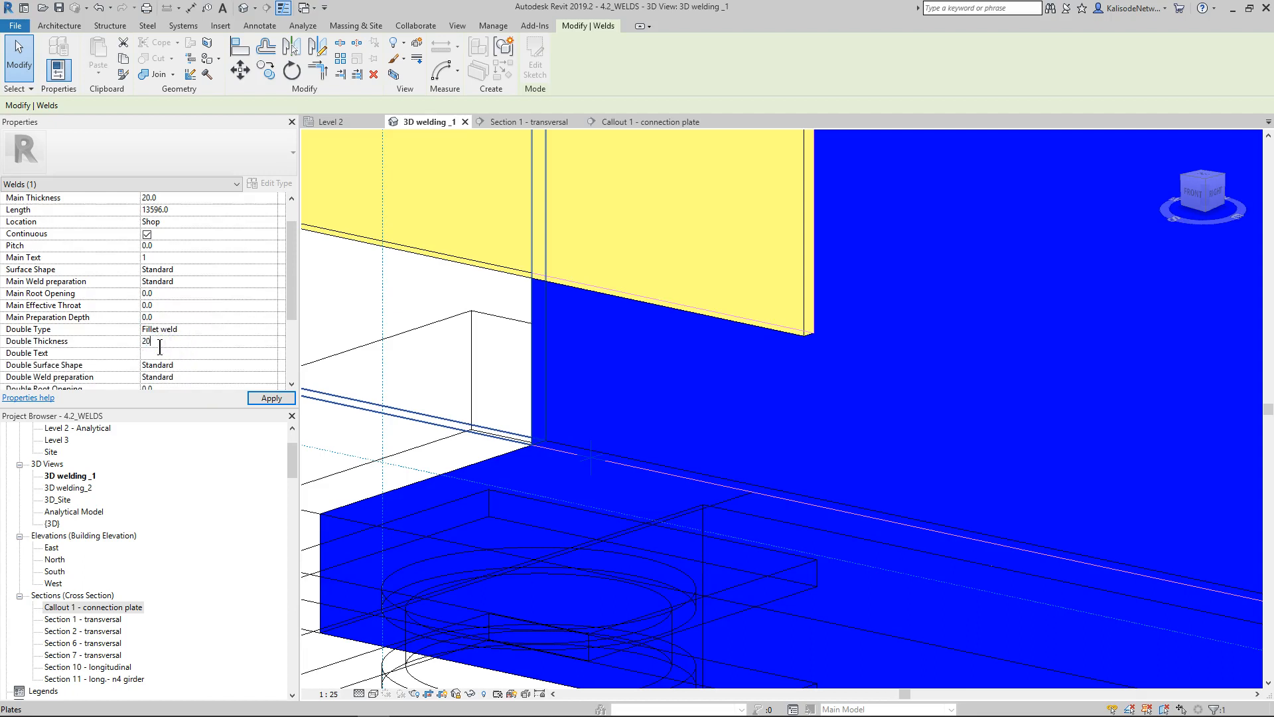
Step: Review the available options for the weld's double surface shape, leaving it at Standard
left_click_drag(287, 277, 289, 304)
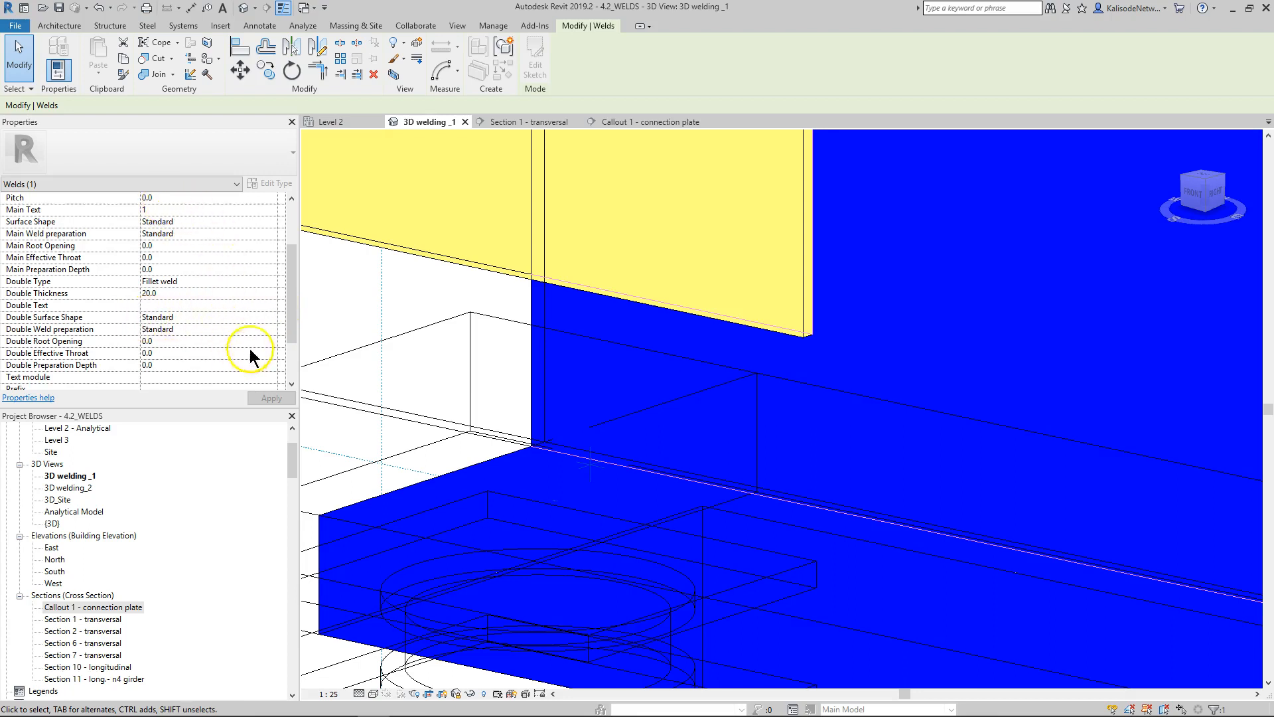
left_click(270, 317)
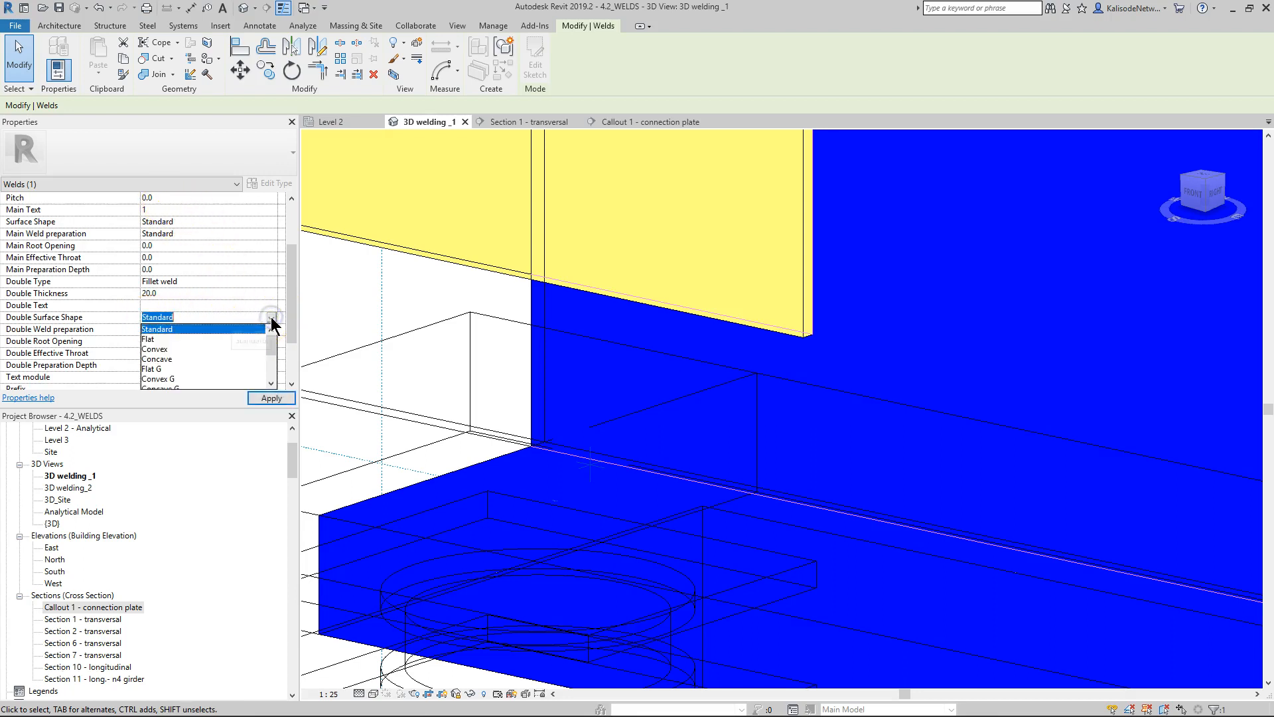
scroll(229, 342, "down", 3)
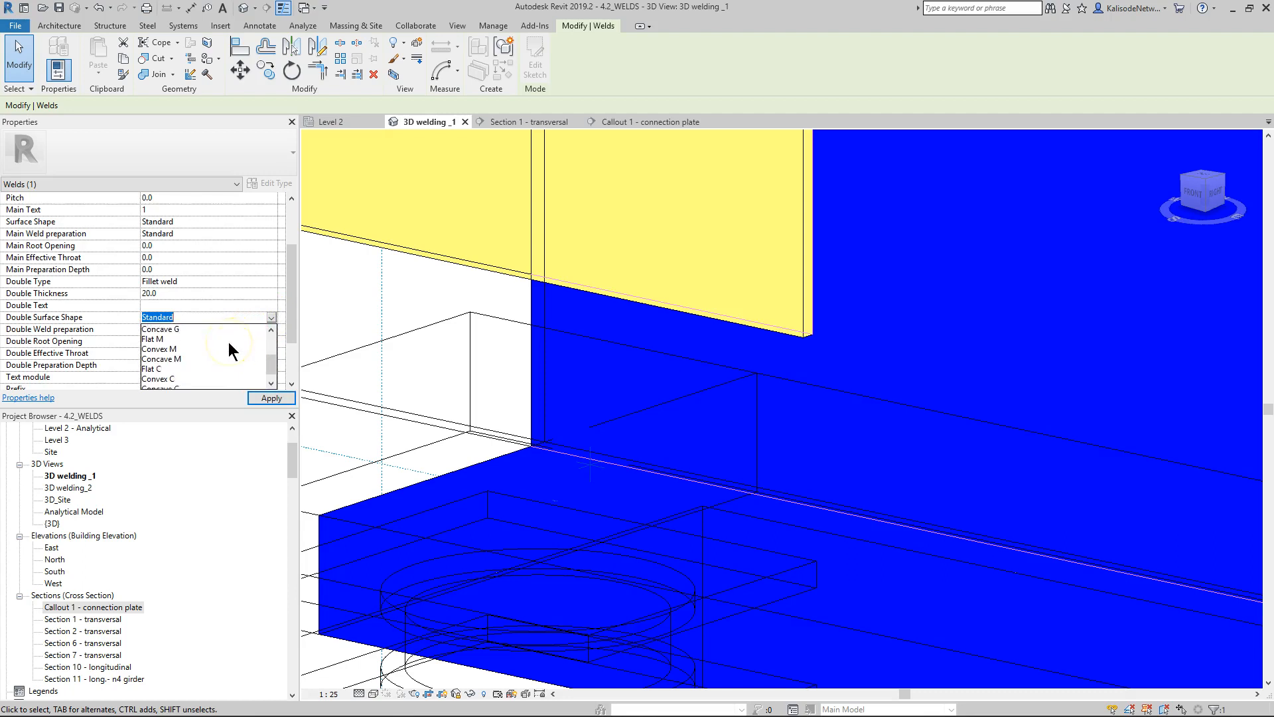
scroll(228, 346, "up", 3)
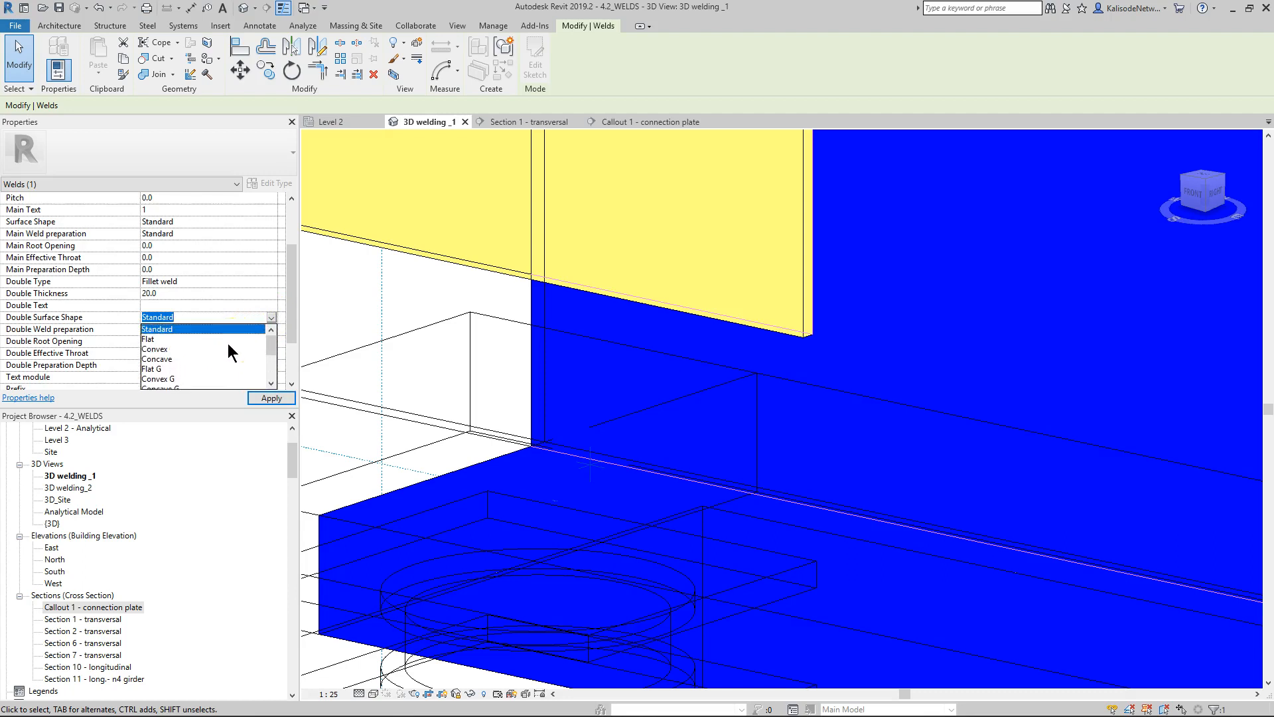
left_click(290, 314)
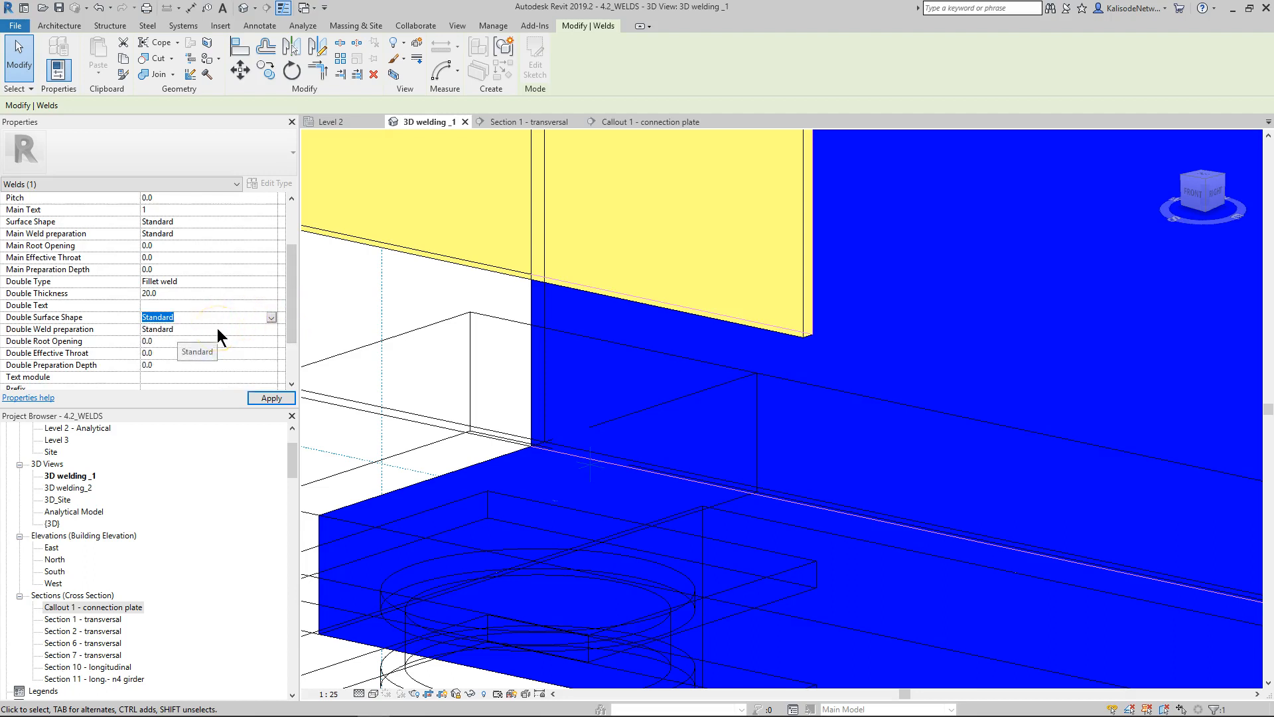
Step: Review the options for the weld's double weld preparation, keep it at Standard, and apply the edited weld properties
left_click(260, 329)
left_click(272, 329)
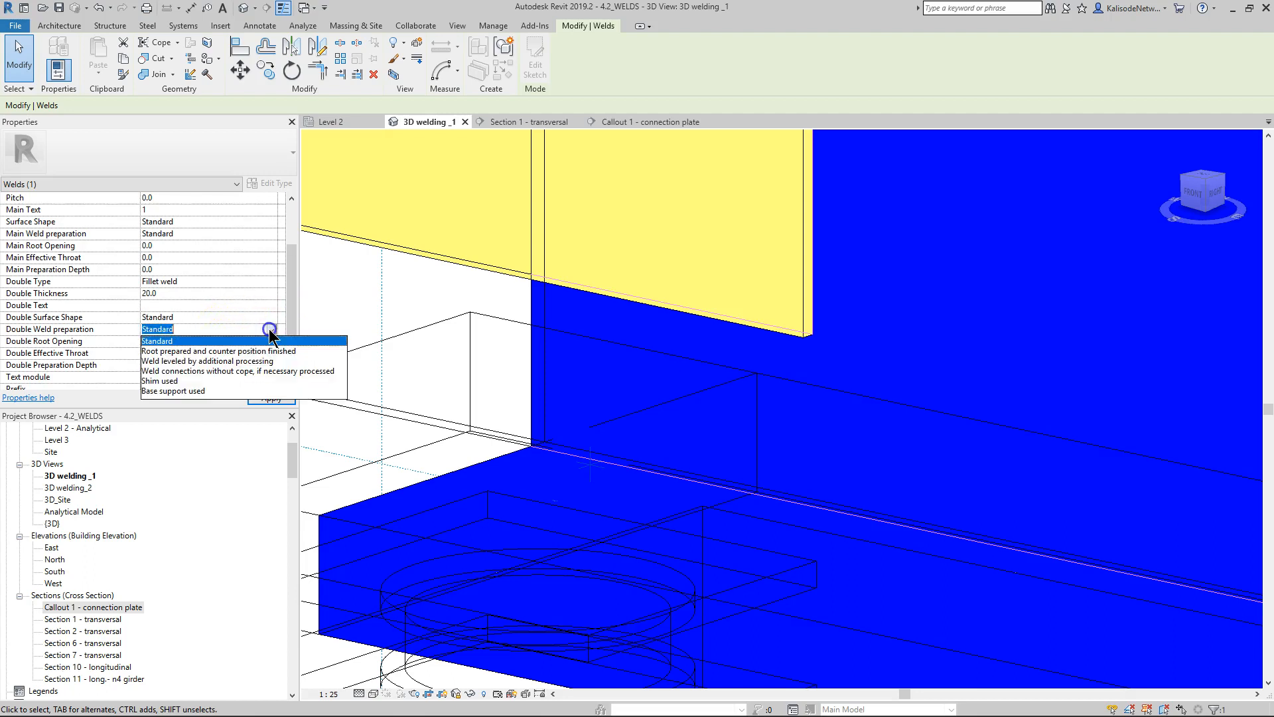
left_click(203, 353)
left_click(288, 285)
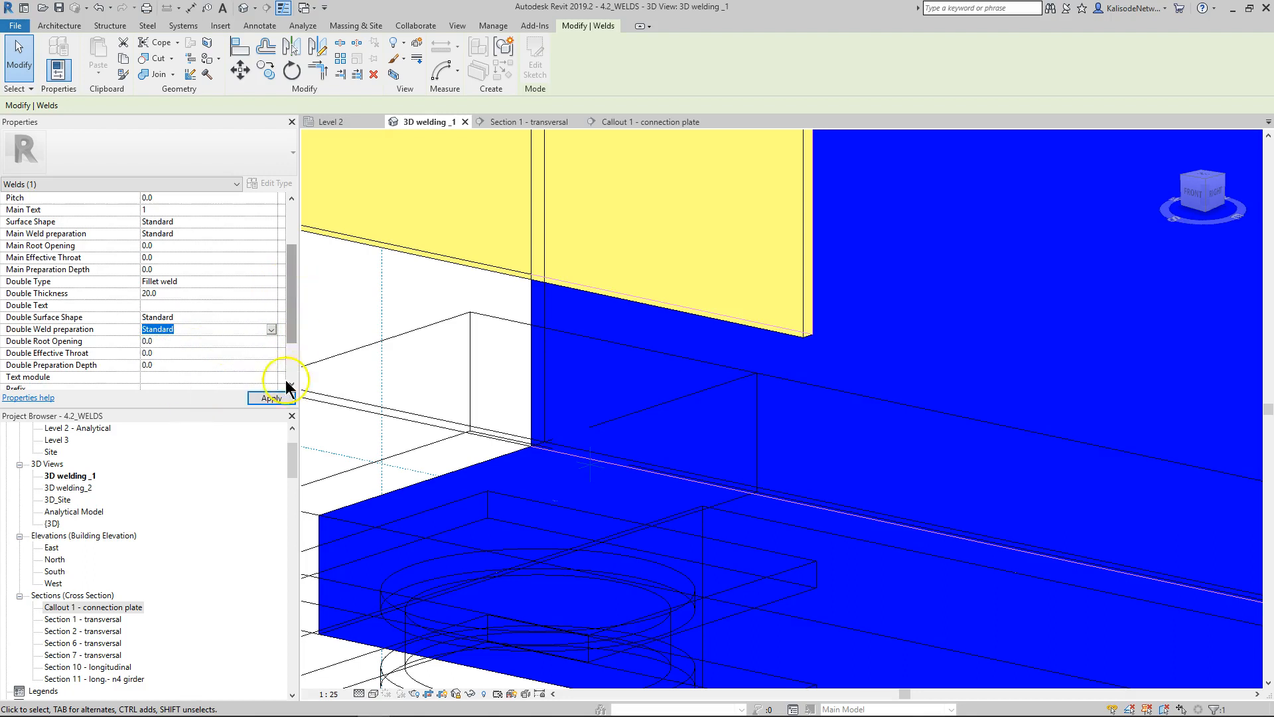
left_click(279, 398)
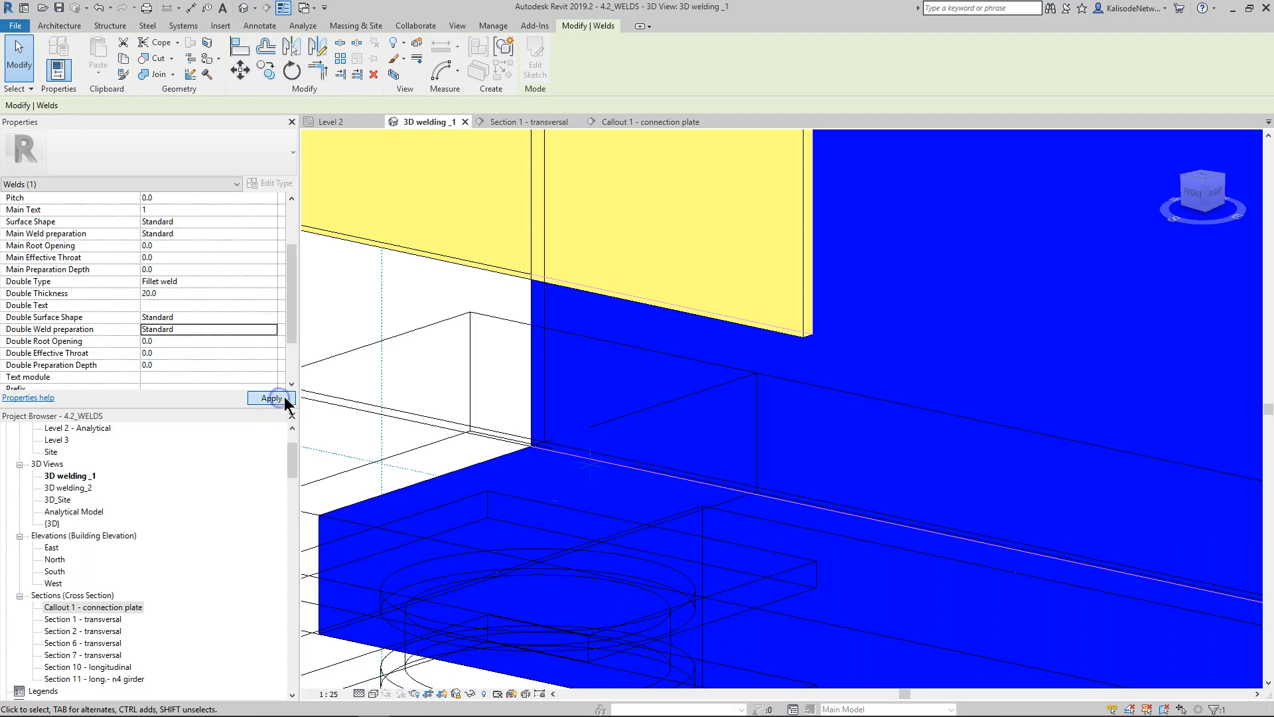
Step: Tag the weld by category with a free-end leader, placing the tag below the girder's end near the bearing
left_click(269, 26)
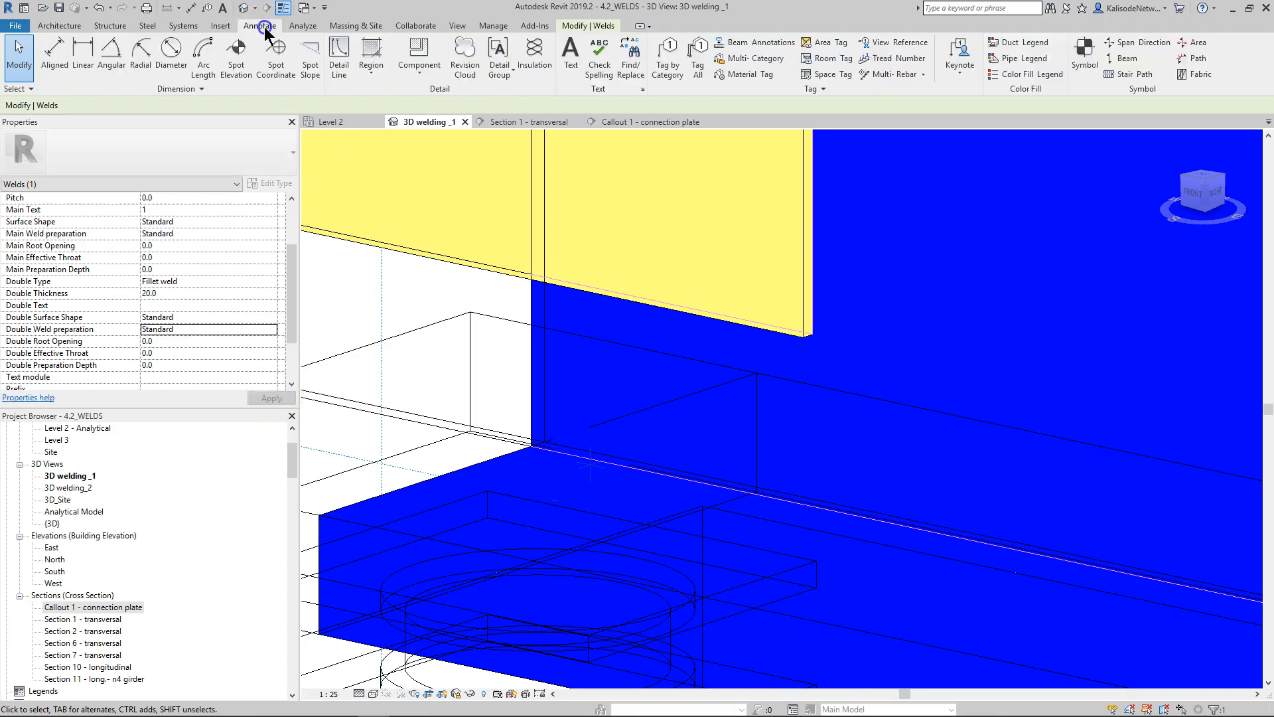
left_click(667, 73)
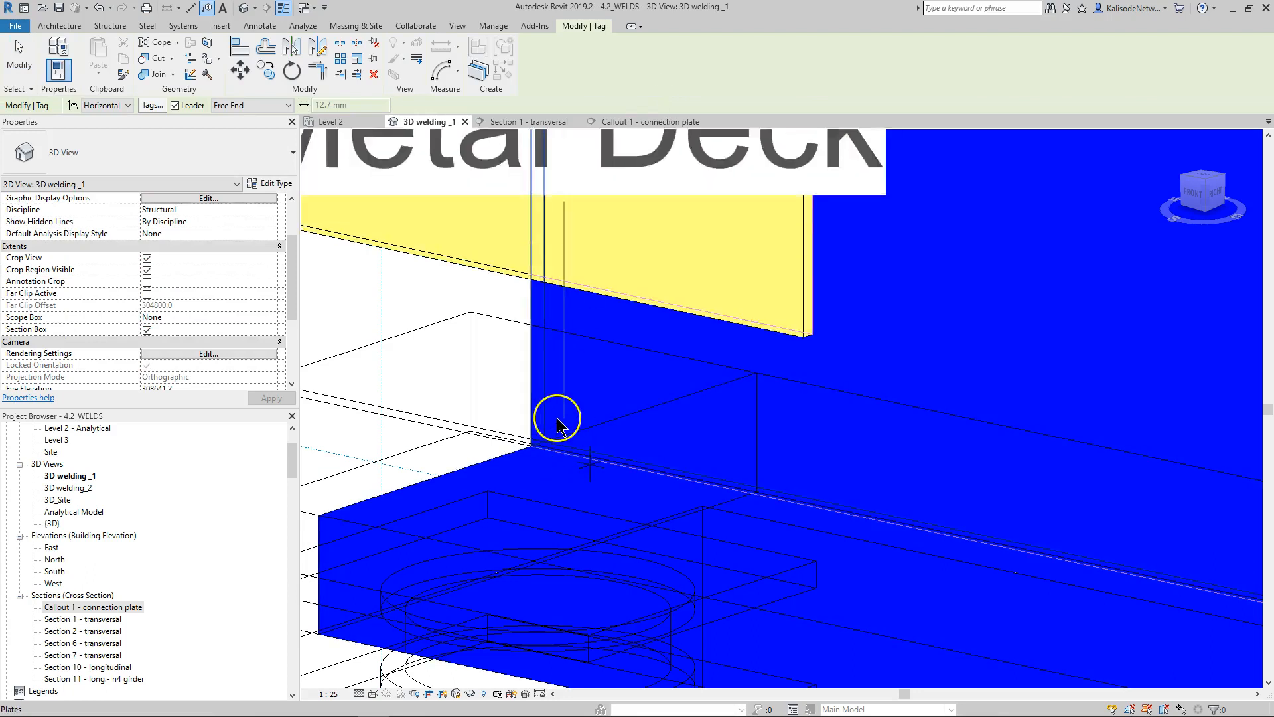
scroll(561, 425, "down", 2)
scroll(569, 425, "up", 5)
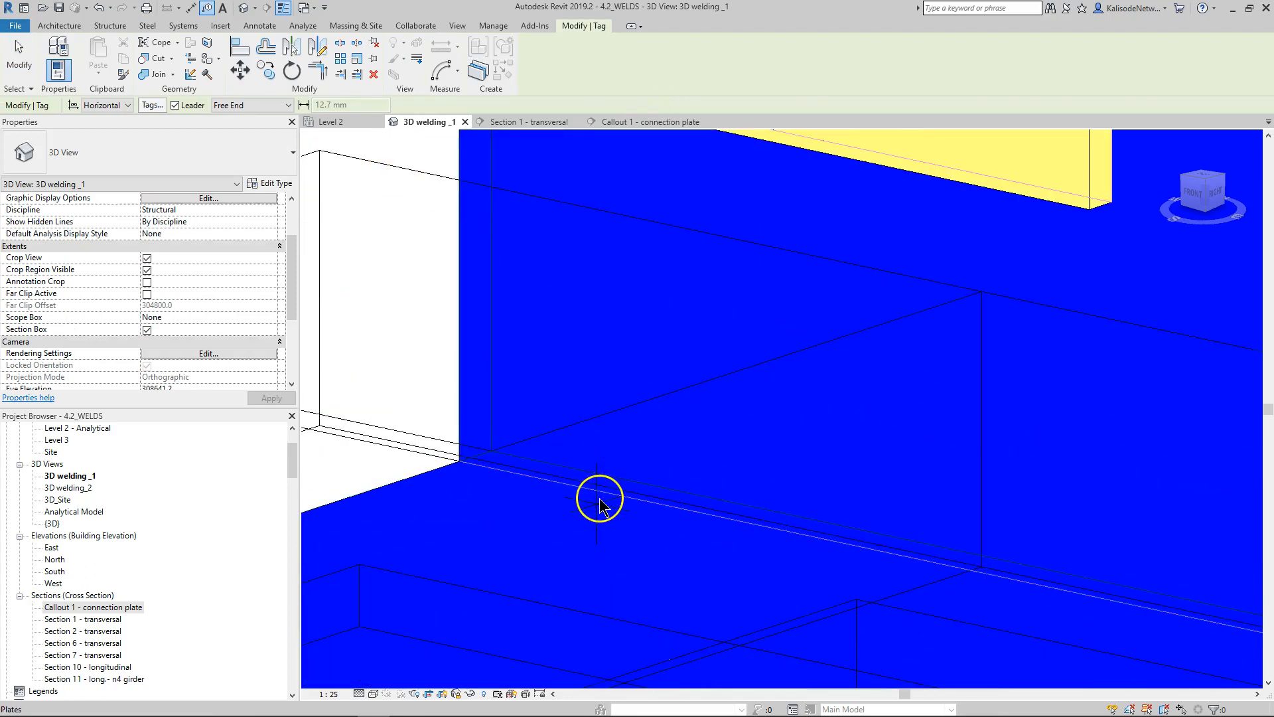
scroll(576, 425, "down", 2)
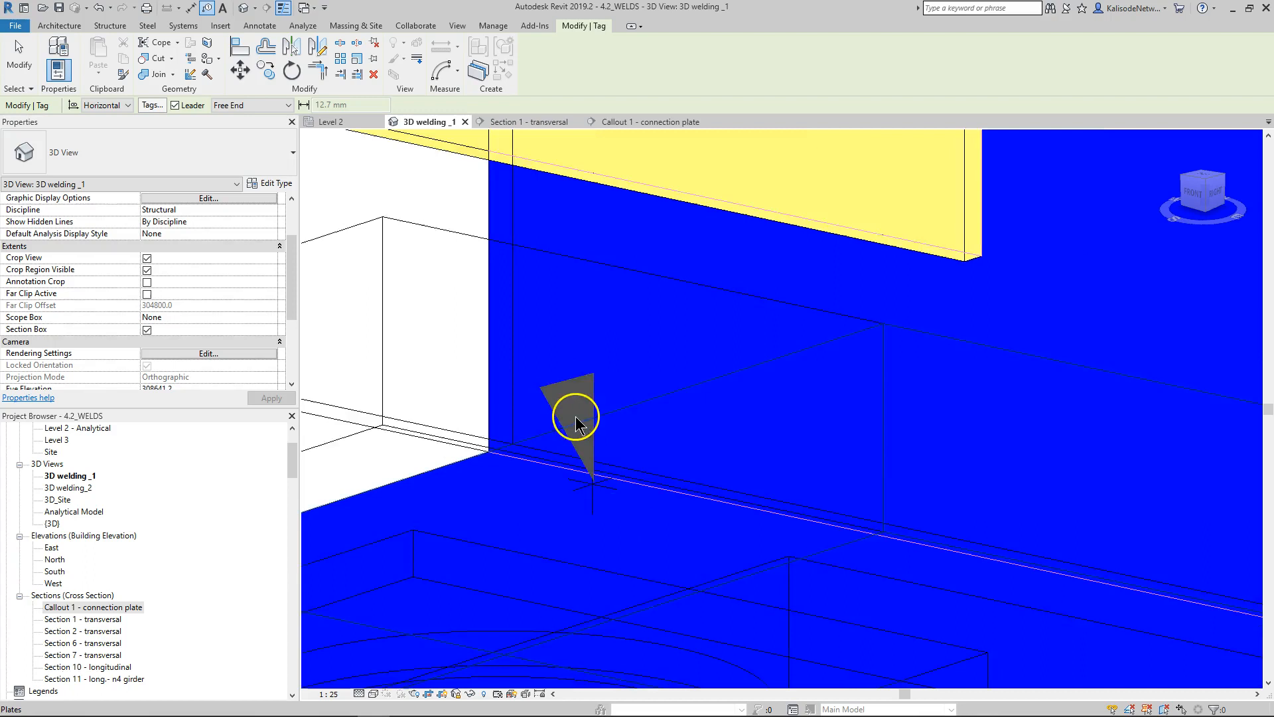
scroll(576, 425, "down", 5)
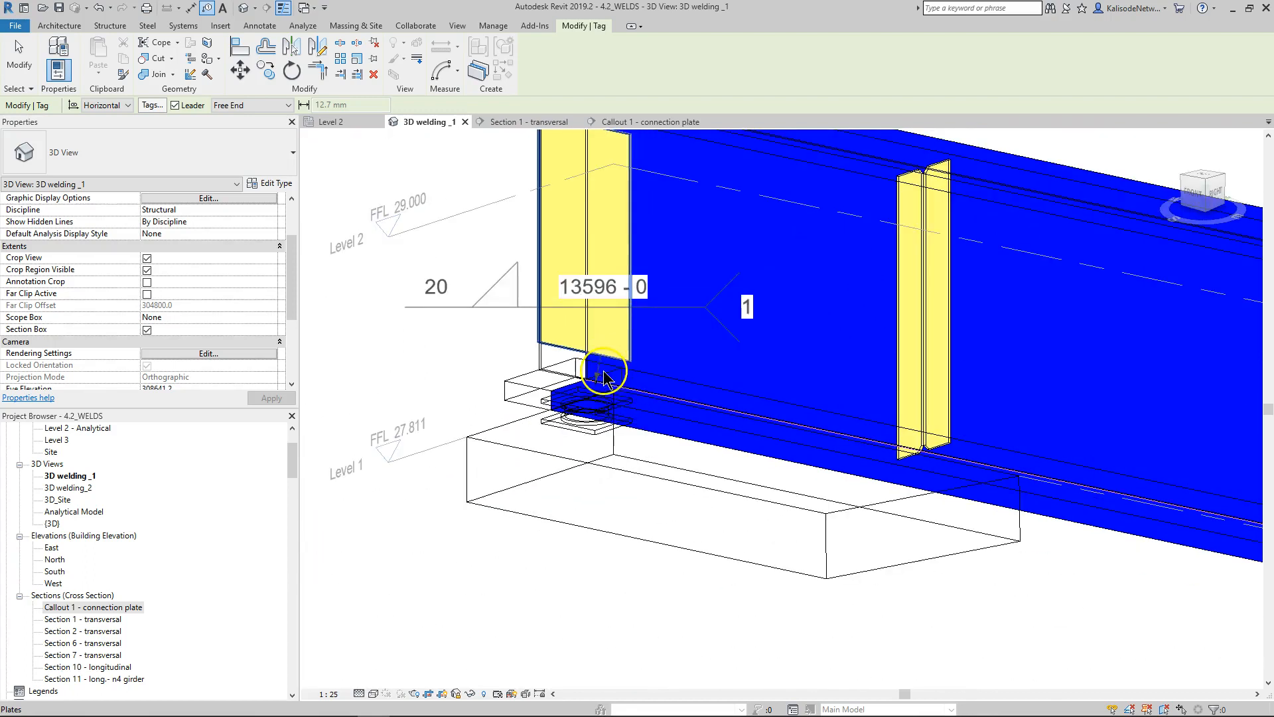
left_click(698, 532)
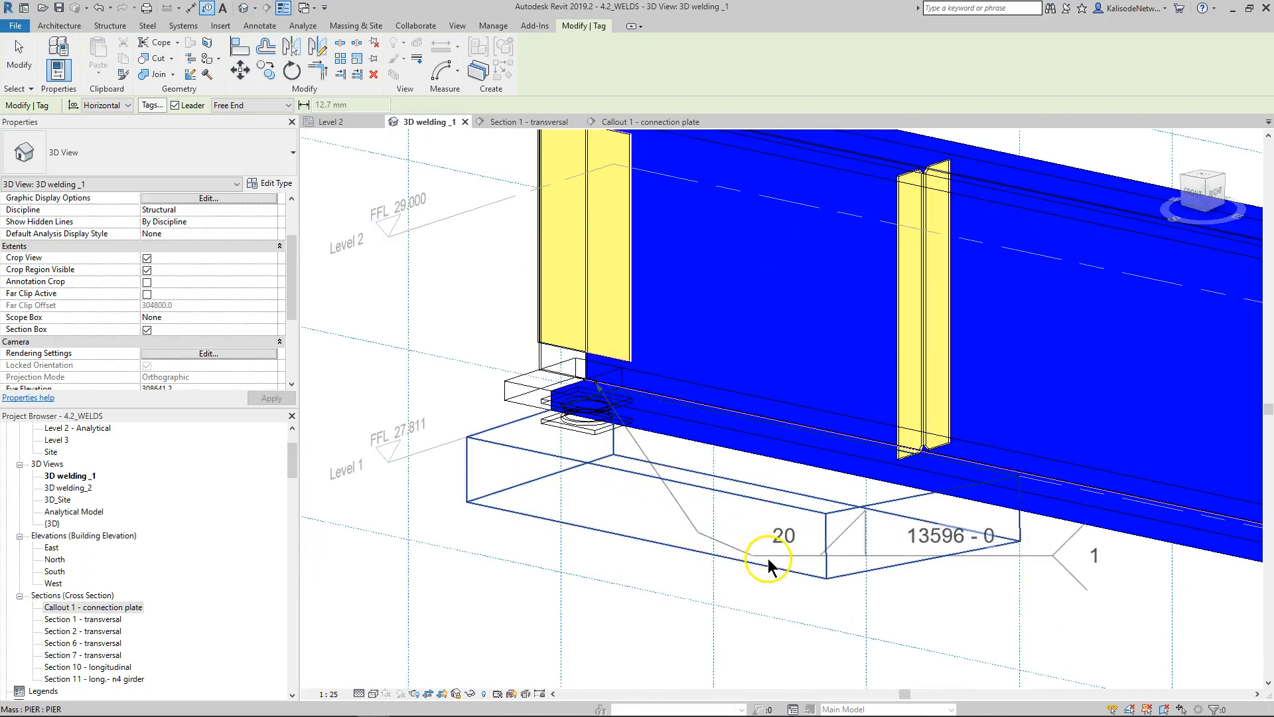
Step: Change the placed weld tag's type to the Standard type of the Weld Tag family
left_click(684, 513)
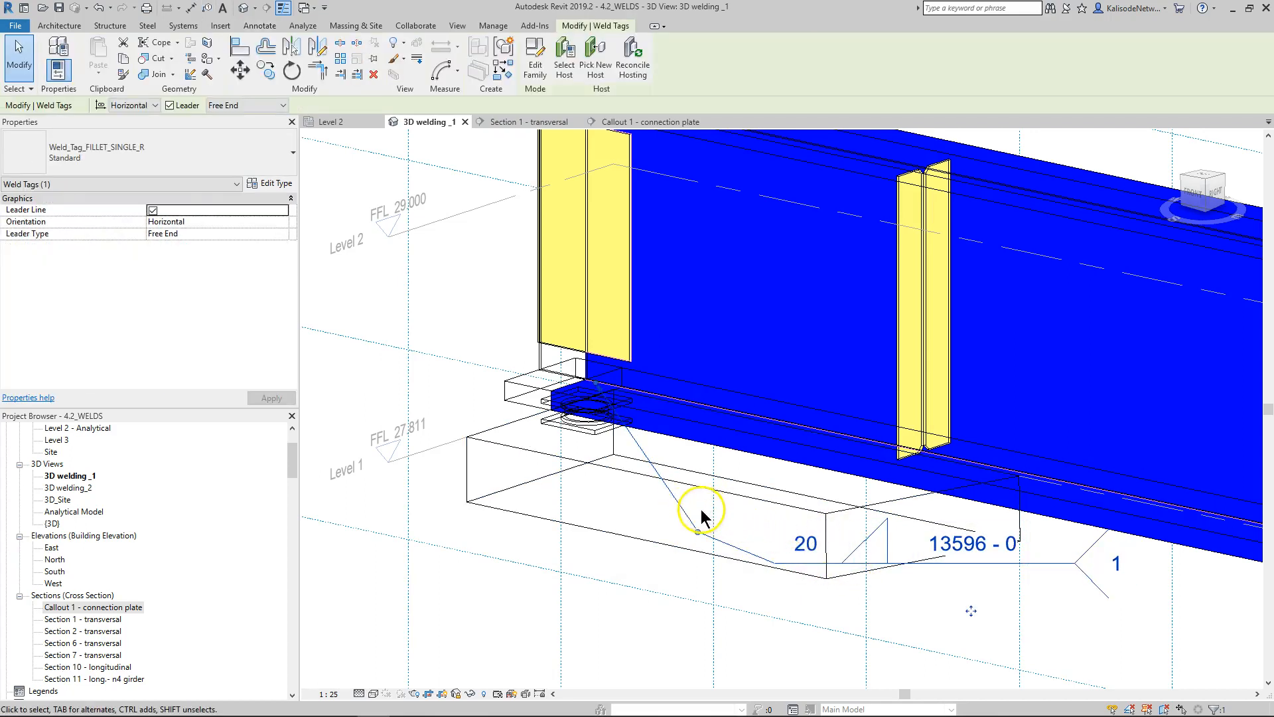
left_click(147, 166)
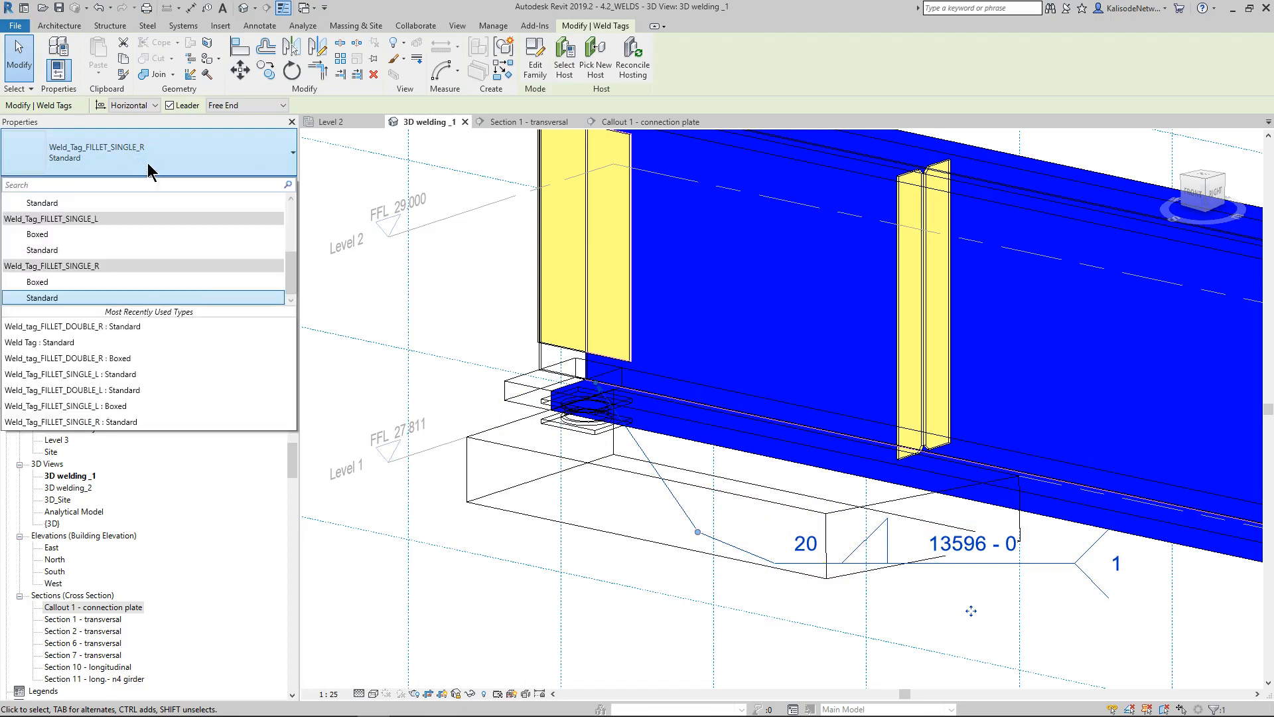
scroll(84, 230, "up", 2)
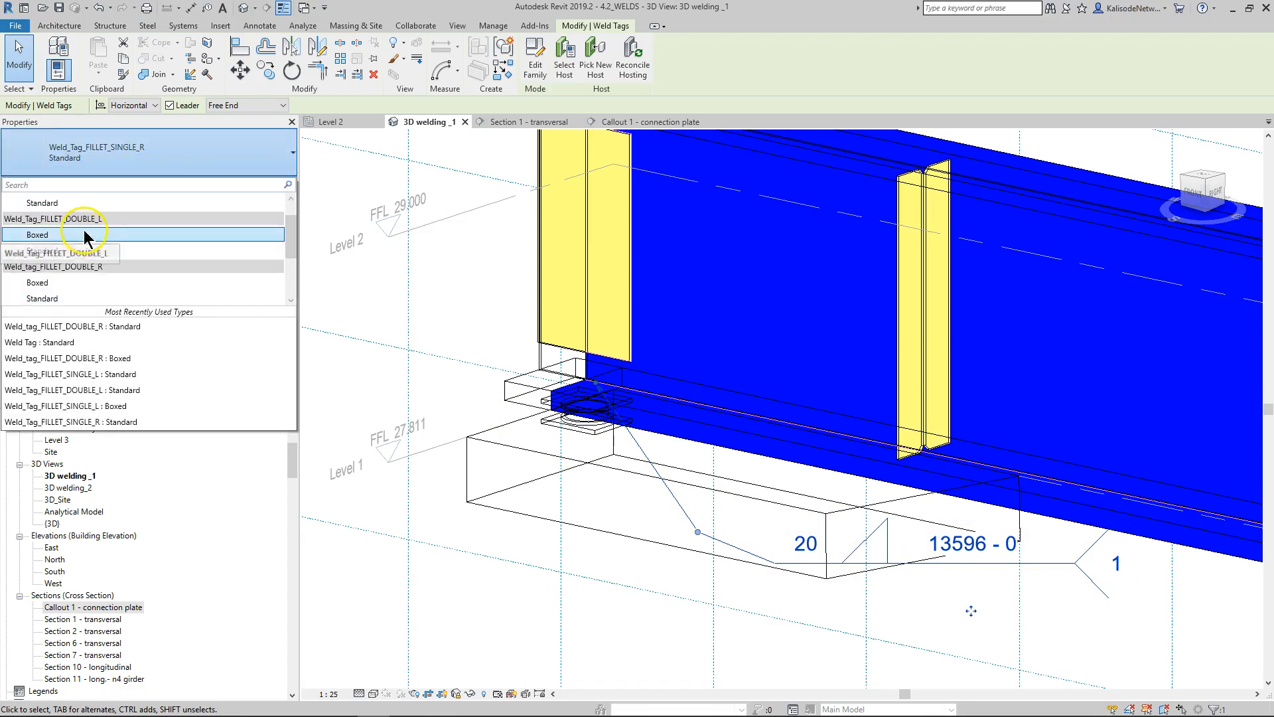
left_click(84, 234)
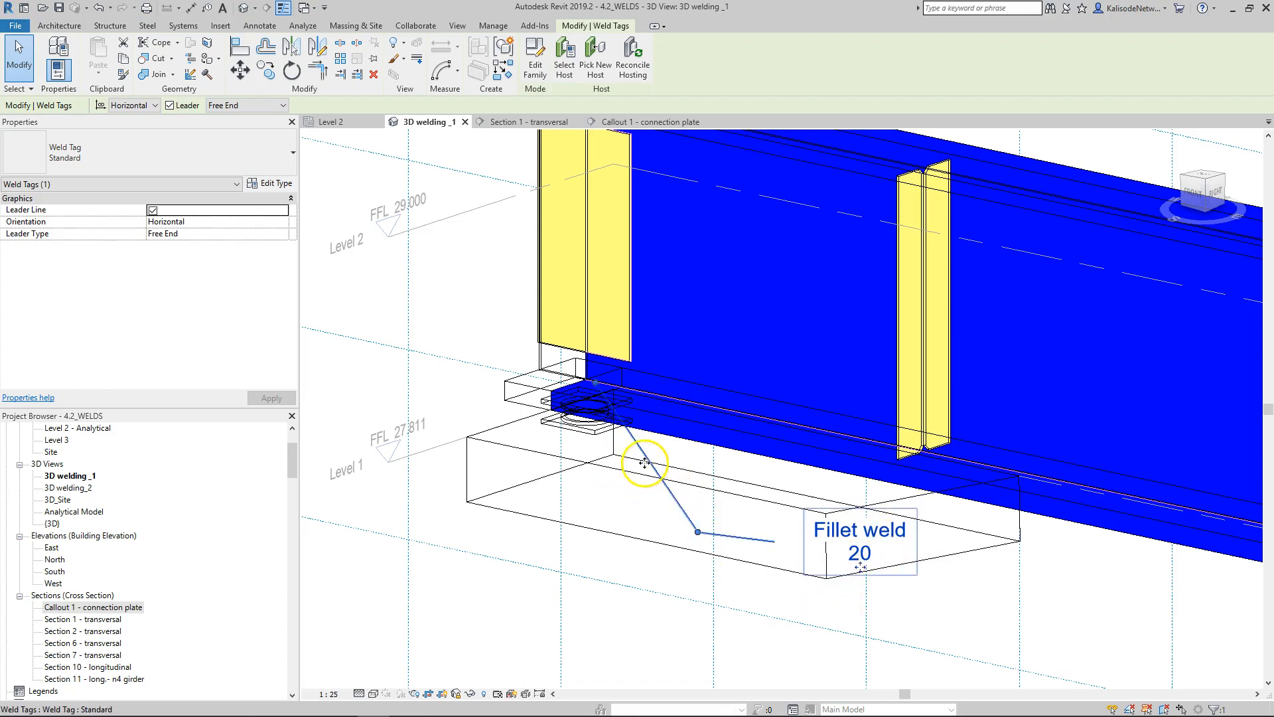
key("Escape")
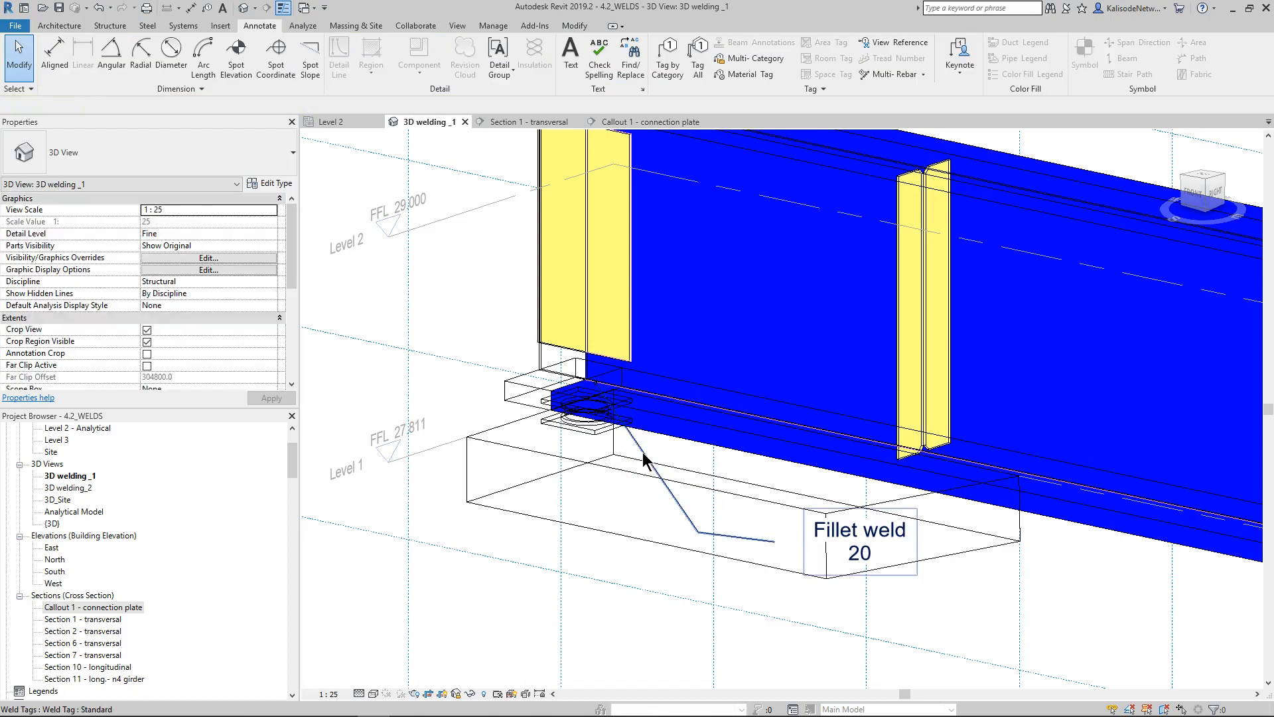
Step: Change the weld tag's type to the Standard type of the Weld_tag_FILLET_DOUBLE_R family
left_click(643, 455)
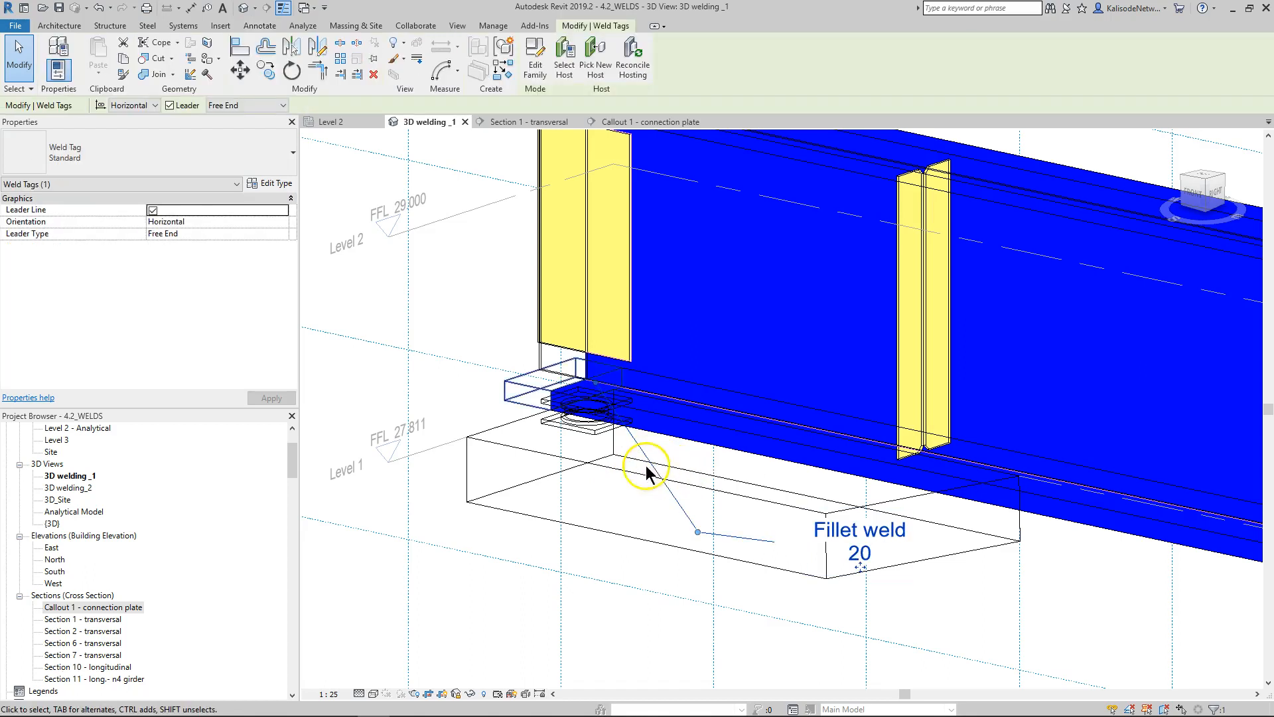
key("Escape")
left_click(639, 443)
left_click(149, 157)
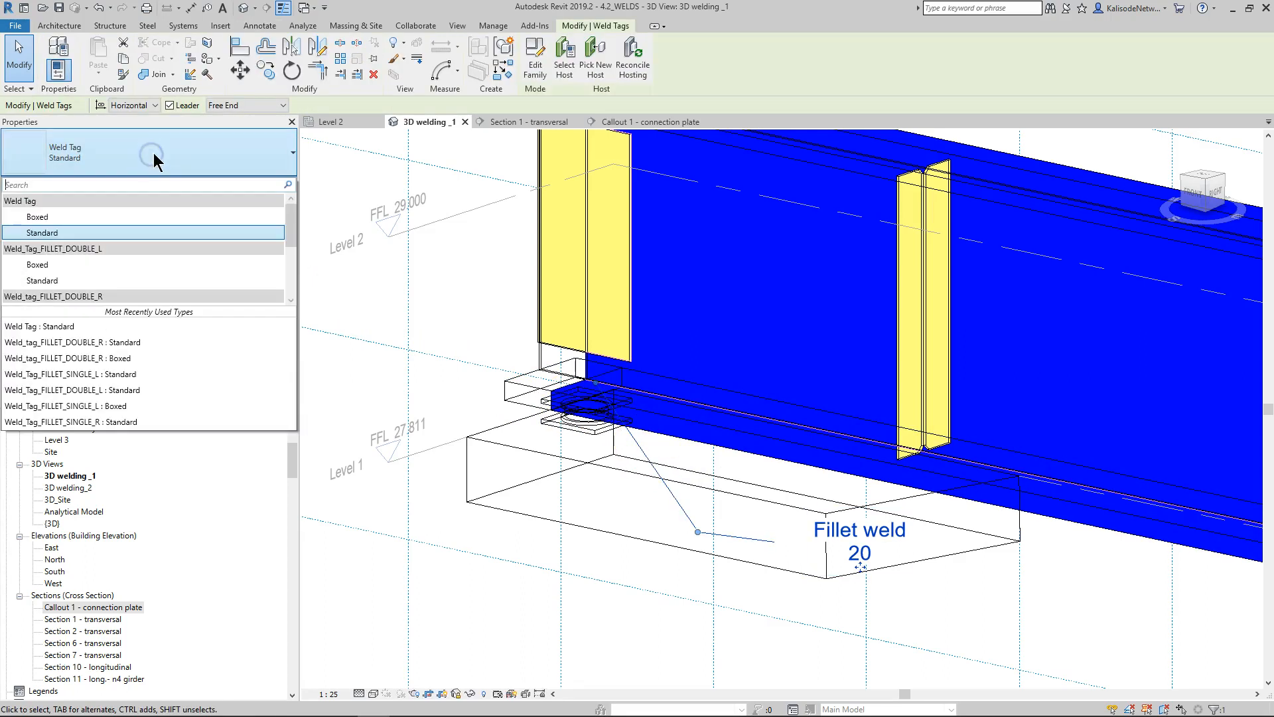
scroll(109, 253, "down", 3)
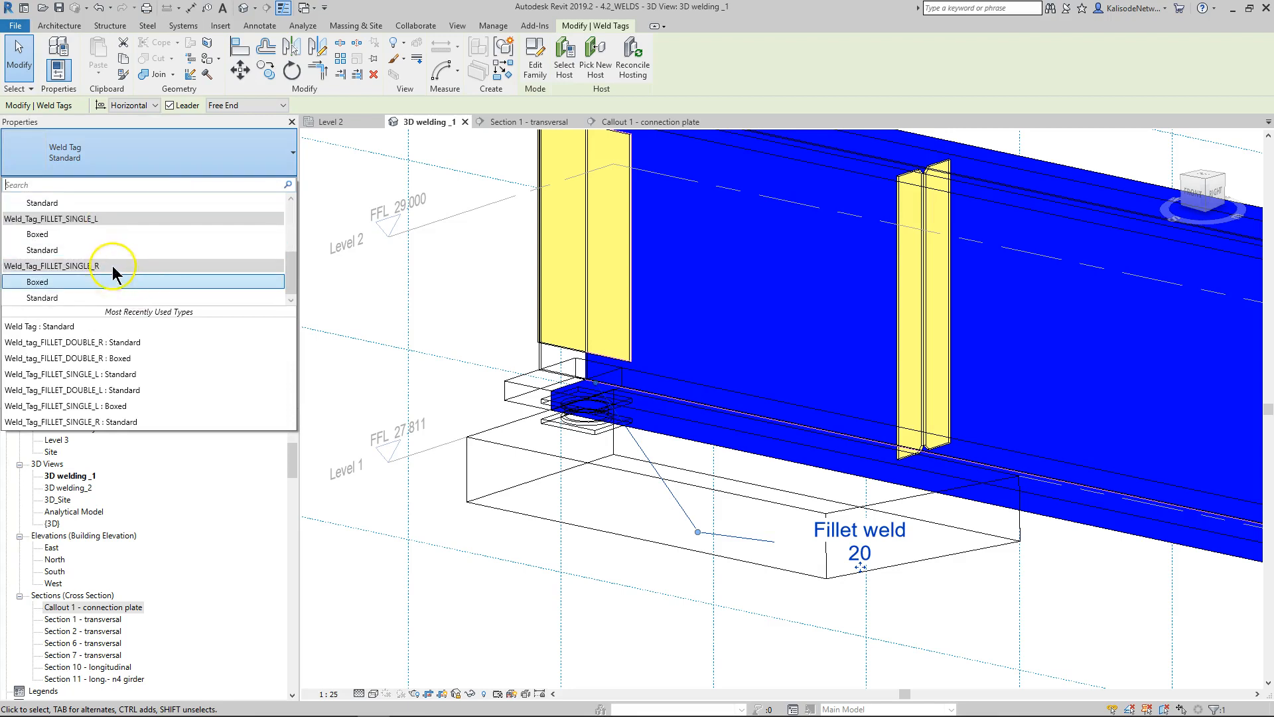
scroll(116, 268, "up", 2)
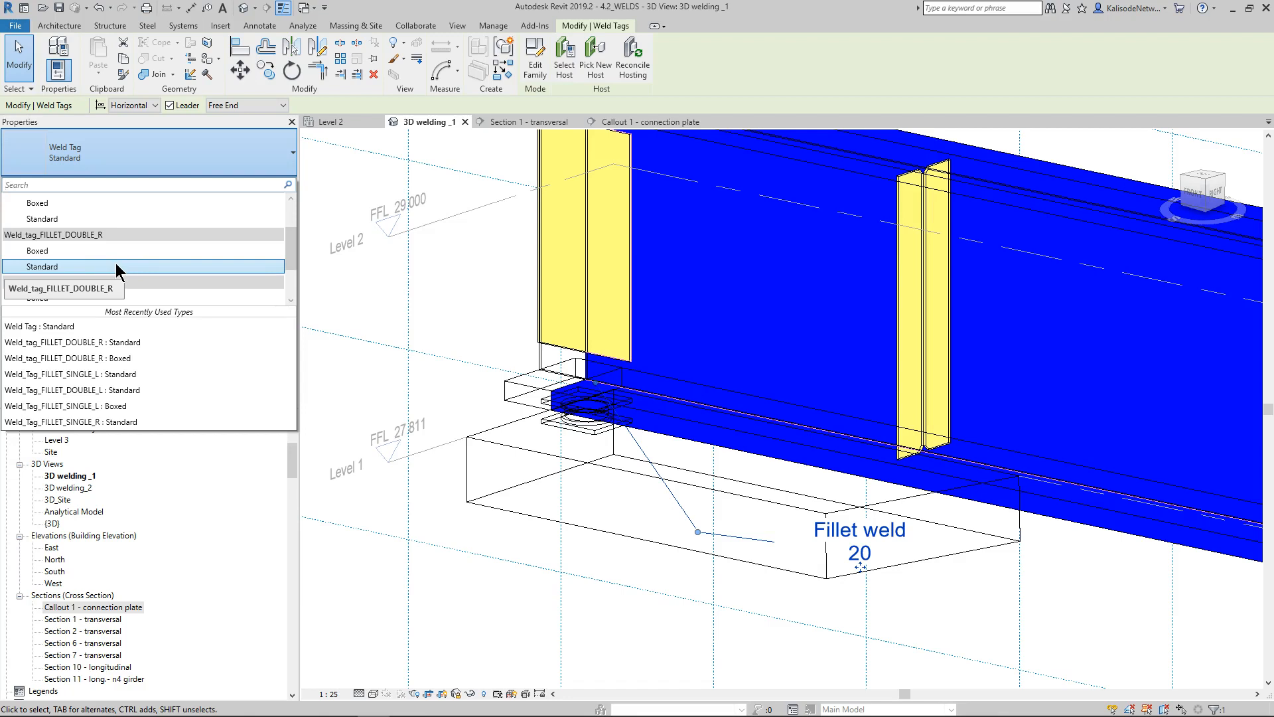
left_click(115, 266)
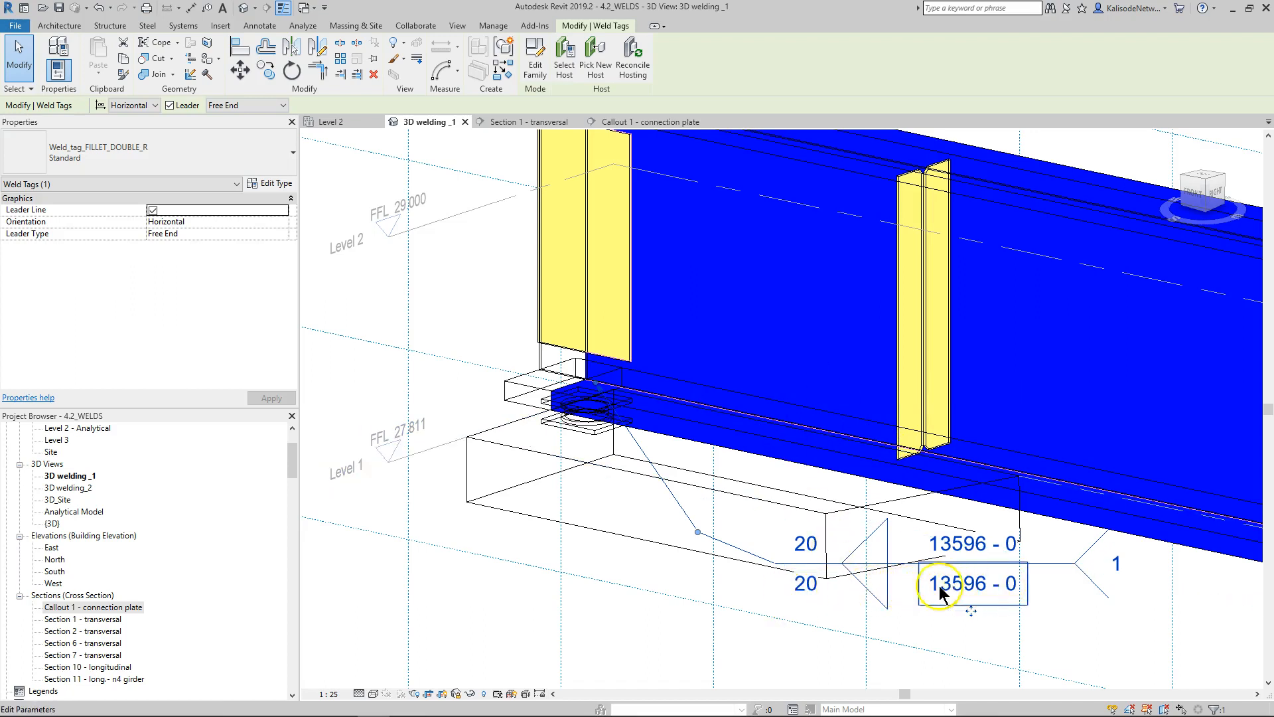
Step: Inspect the weld tag's editable thickness, length, pitch and text values without changing them
left_click(803, 543)
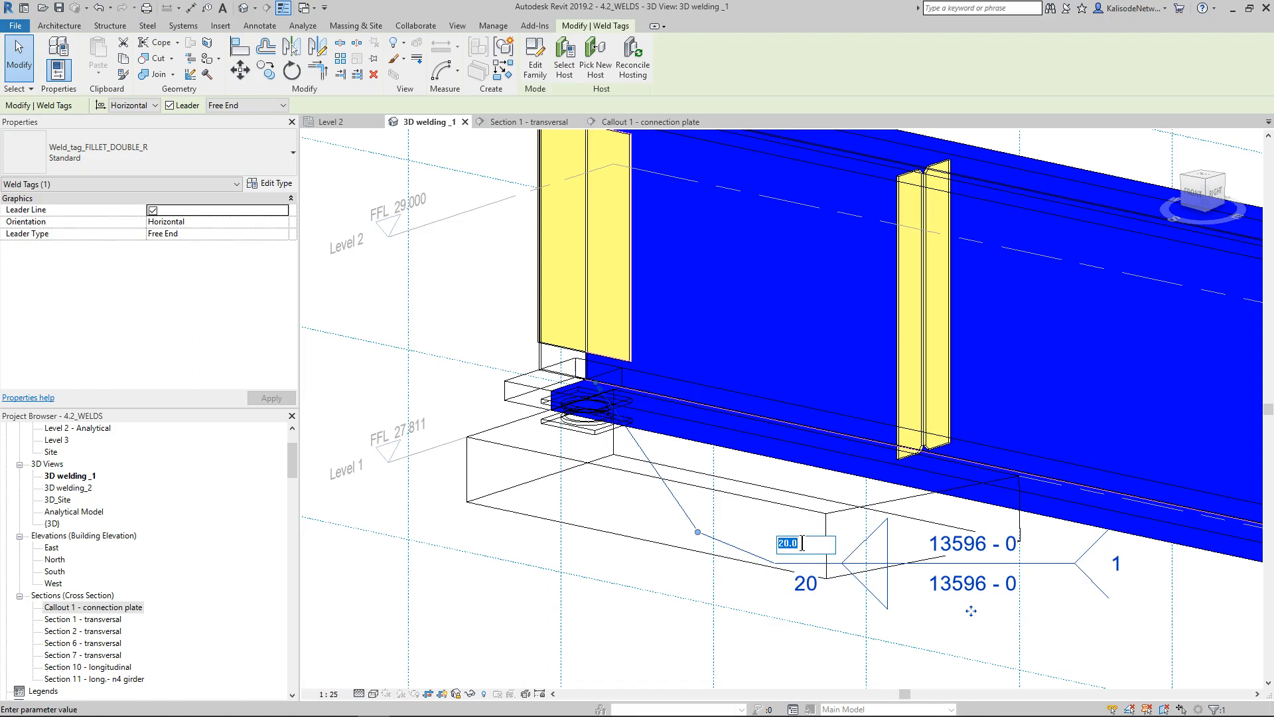
left_click(873, 650)
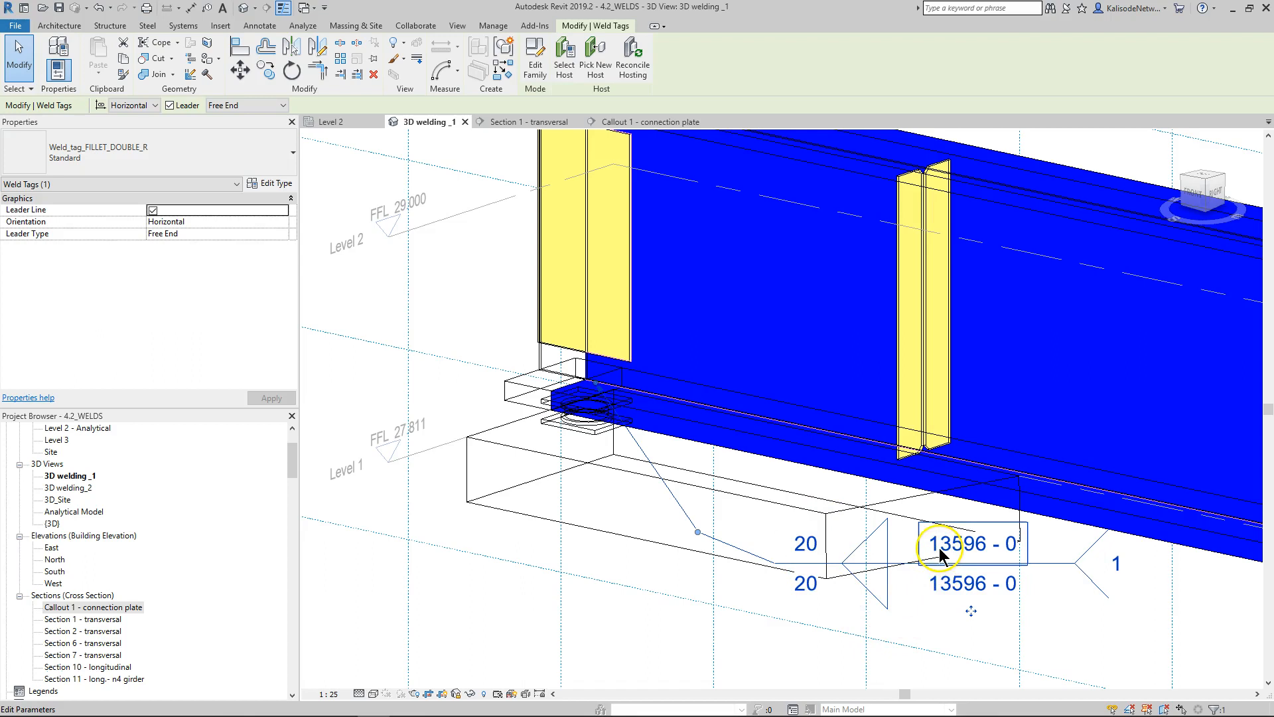
left_click(938, 548)
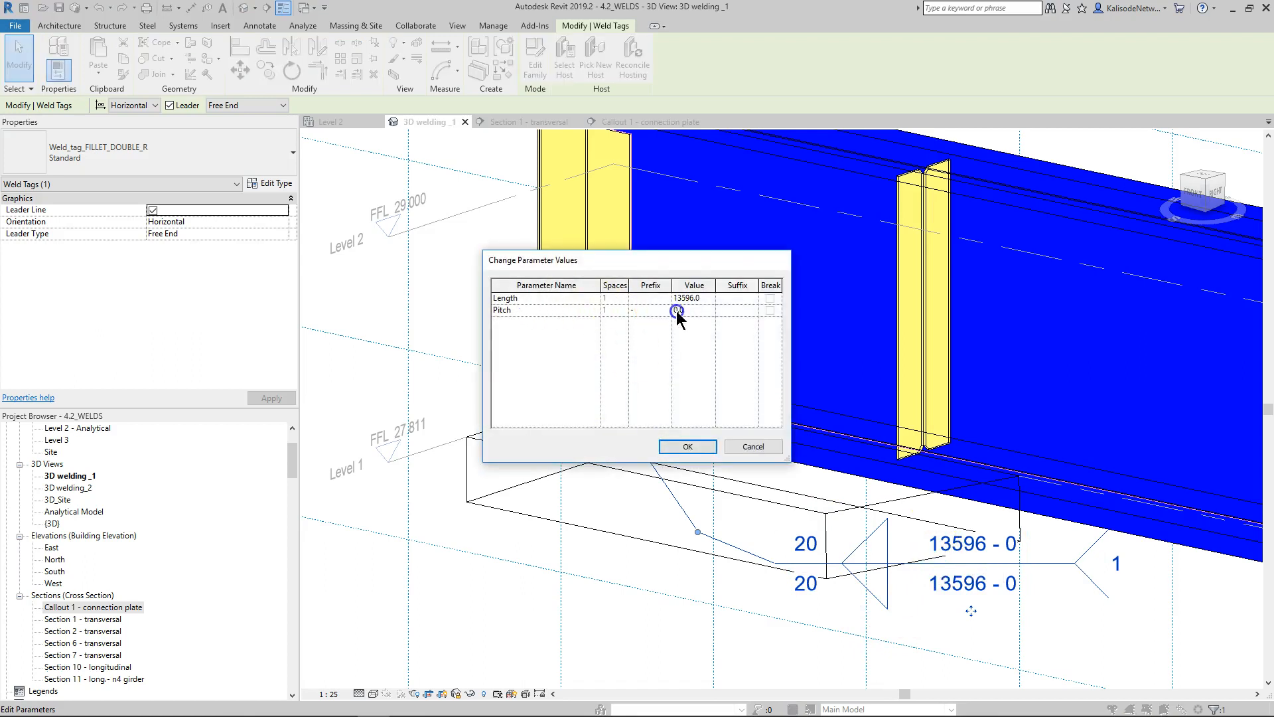
left_click(748, 448)
left_click(1110, 569)
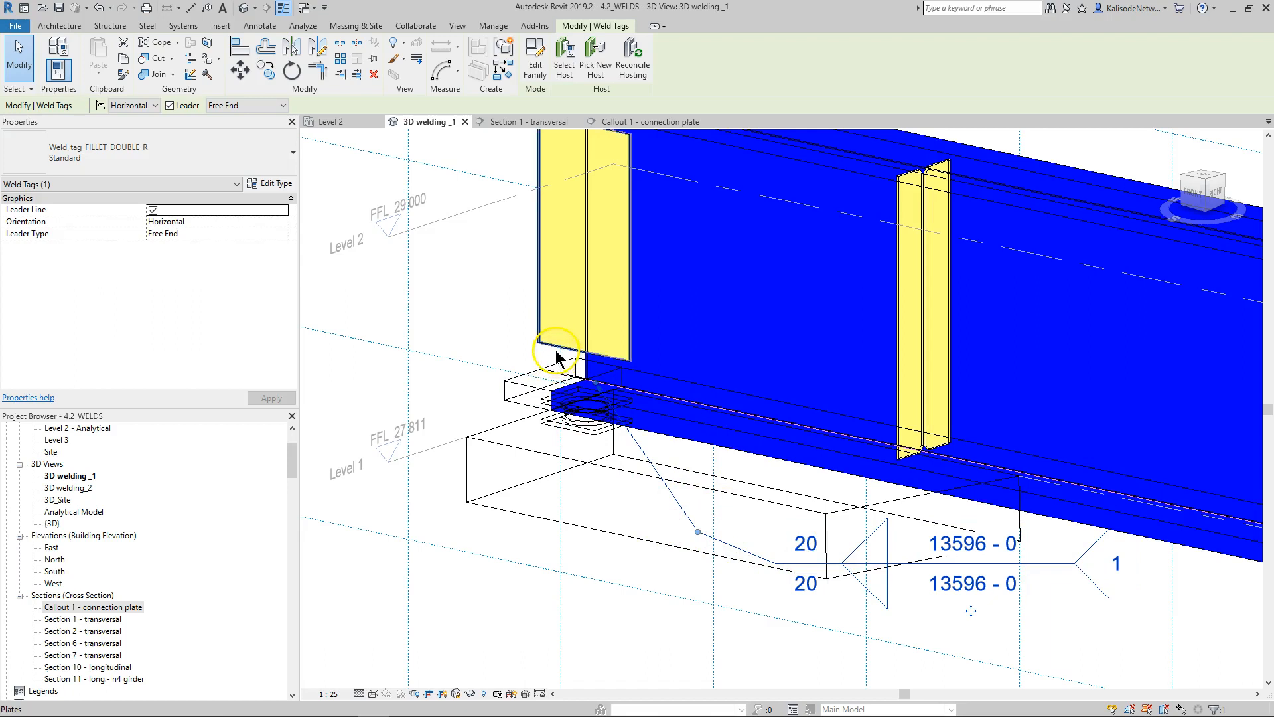
Step: View the girder in Section 1 - transversal and its connection plate in Callout 1 - connection plate
left_click(541, 123)
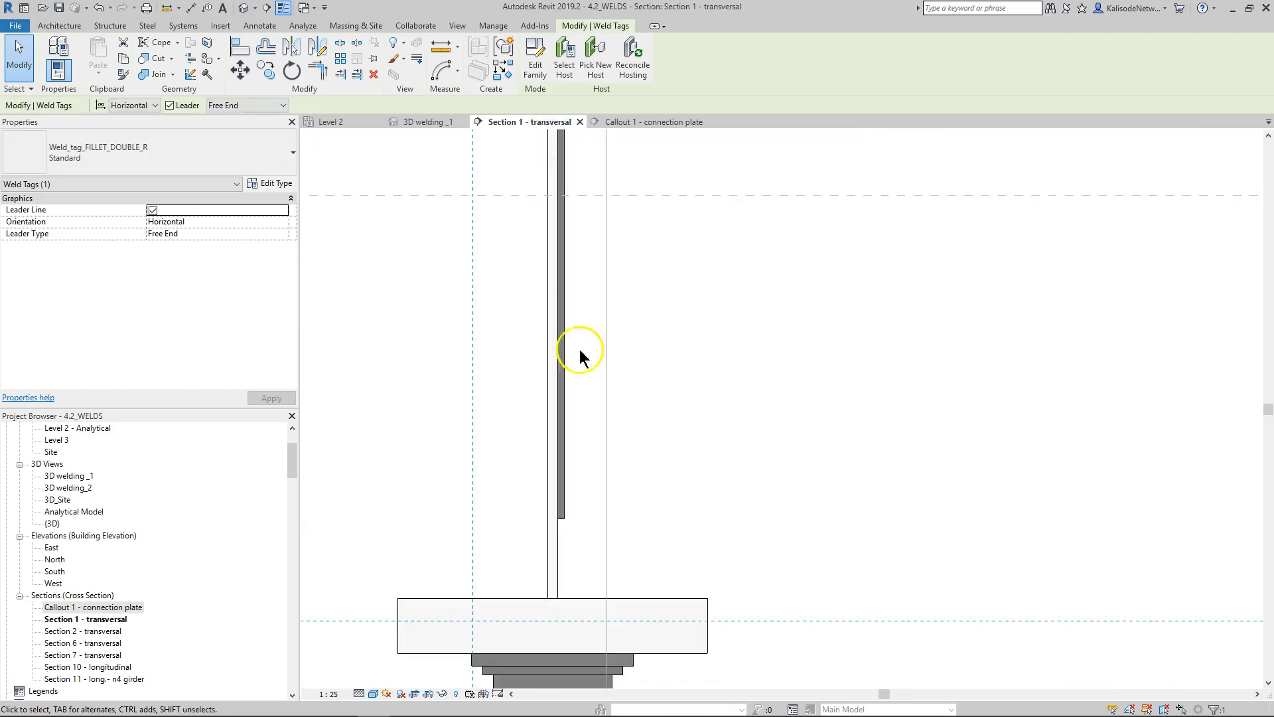
scroll(532, 419, "down", 3)
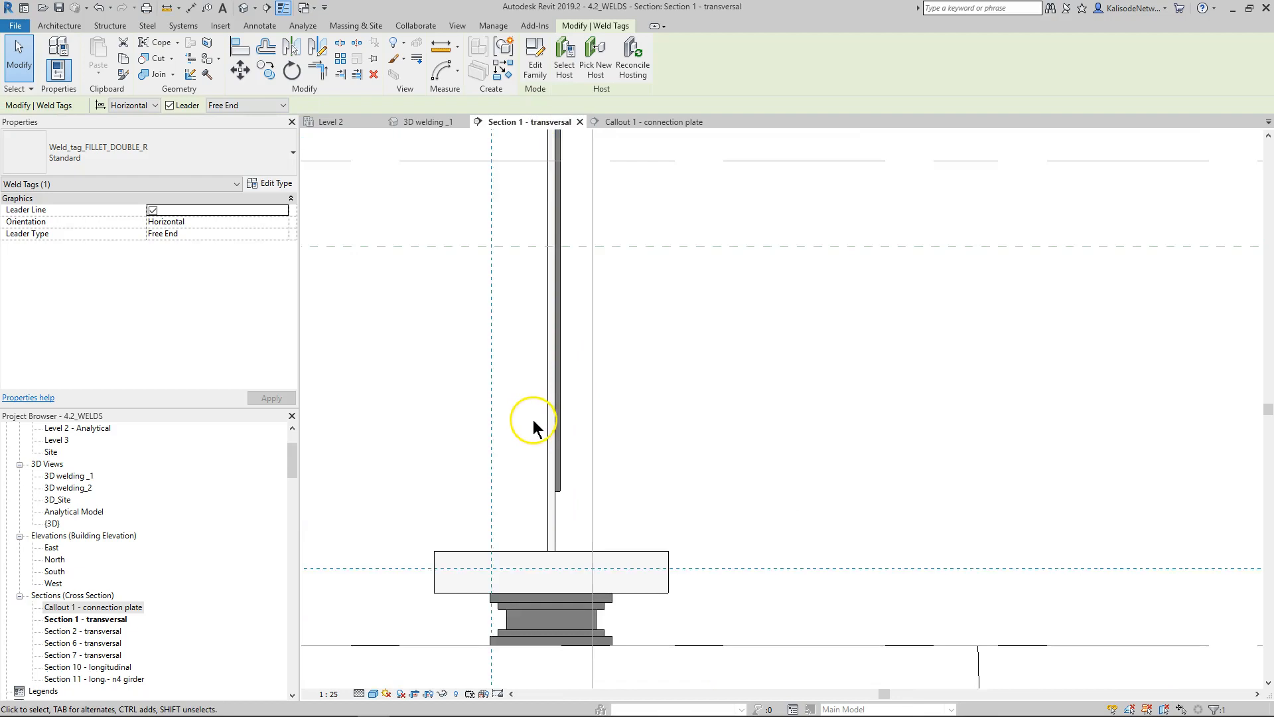
left_click(631, 122)
scroll(788, 341, "down", 2)
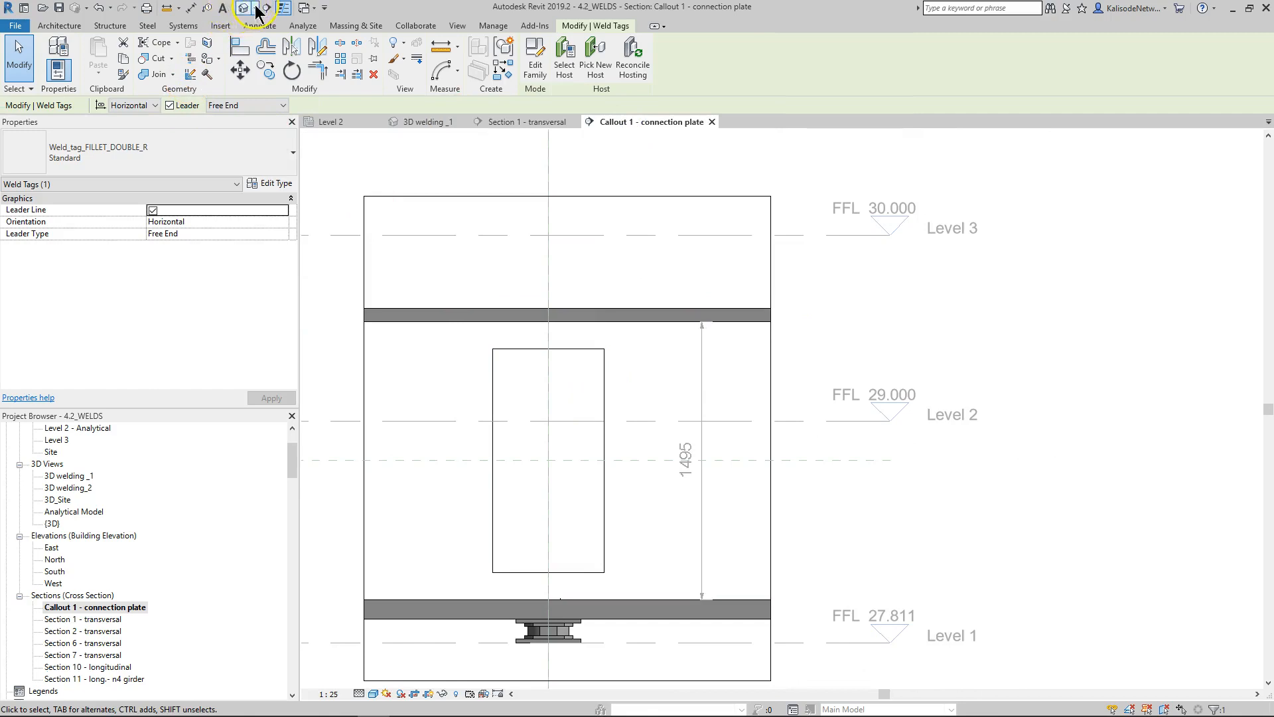
key("Escape")
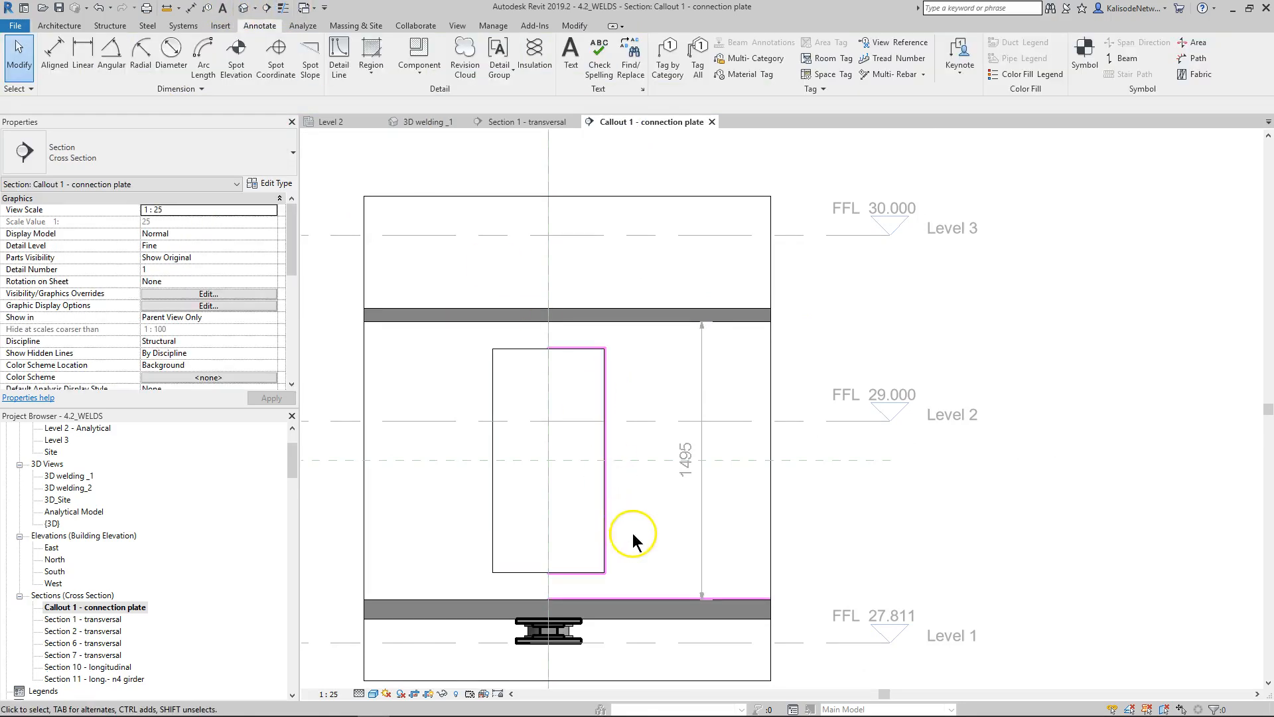
scroll(663, 531, "up", 1)
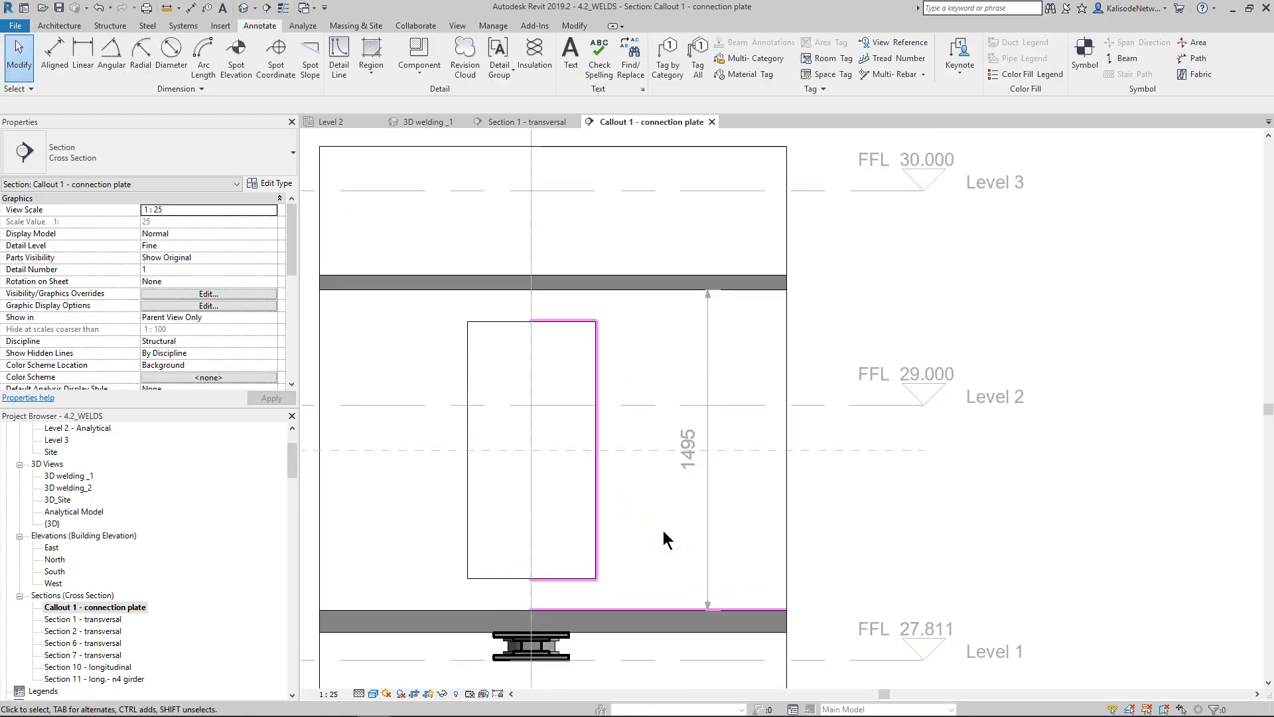
scroll(631, 565, "up", 2)
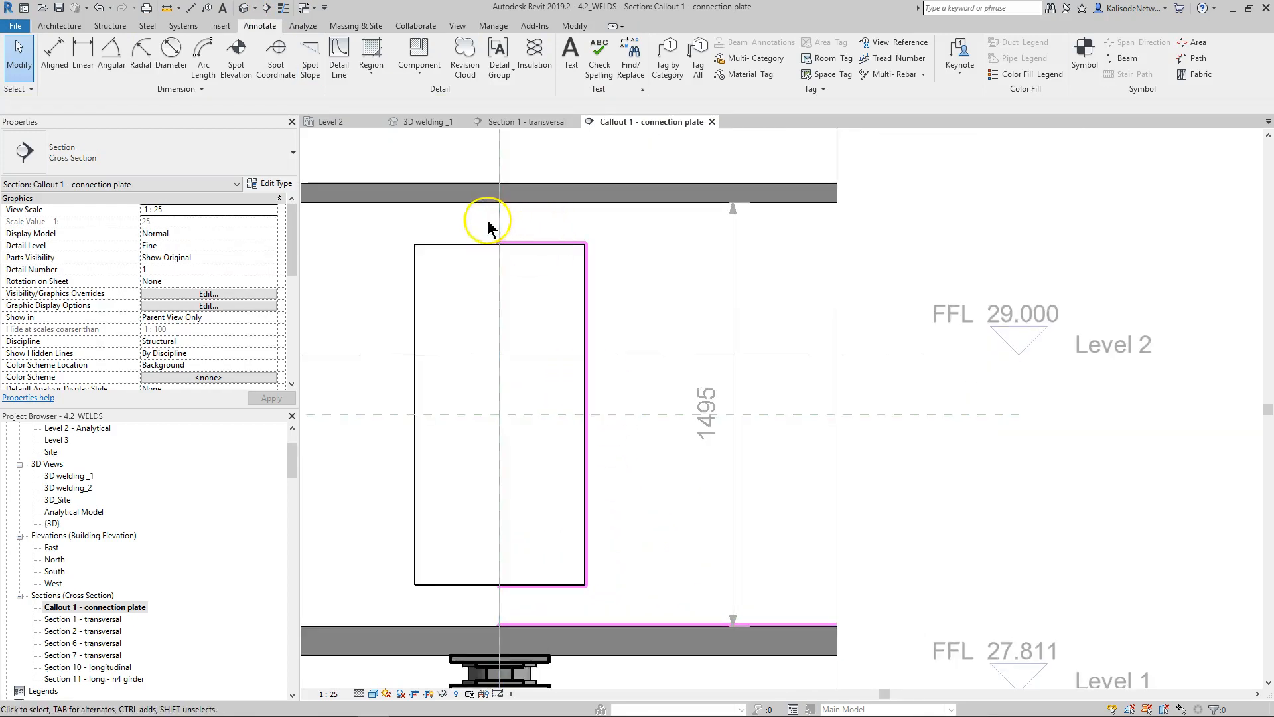
Step: Examine the WELDING LINES model lines along the upper, vertical and lower edges of the connection plate
key("Tab")
left_click(527, 240)
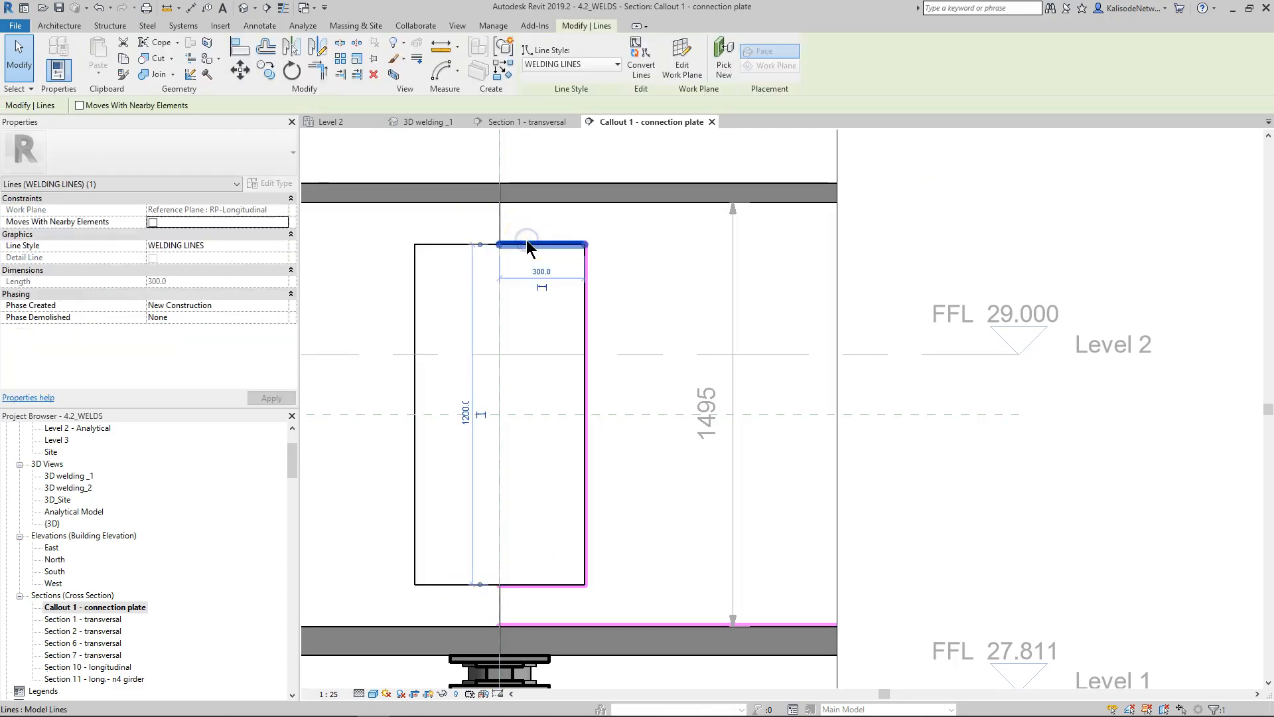
key("Tab")
left_click(587, 265)
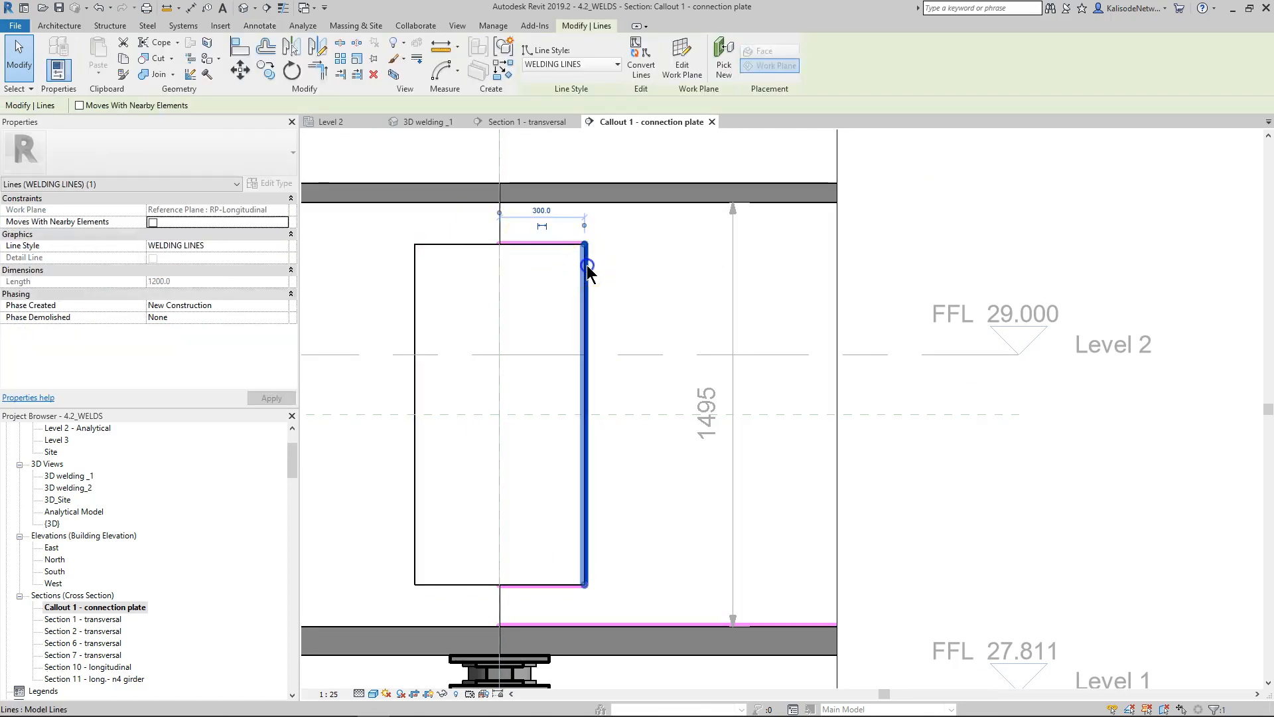
left_click(548, 586)
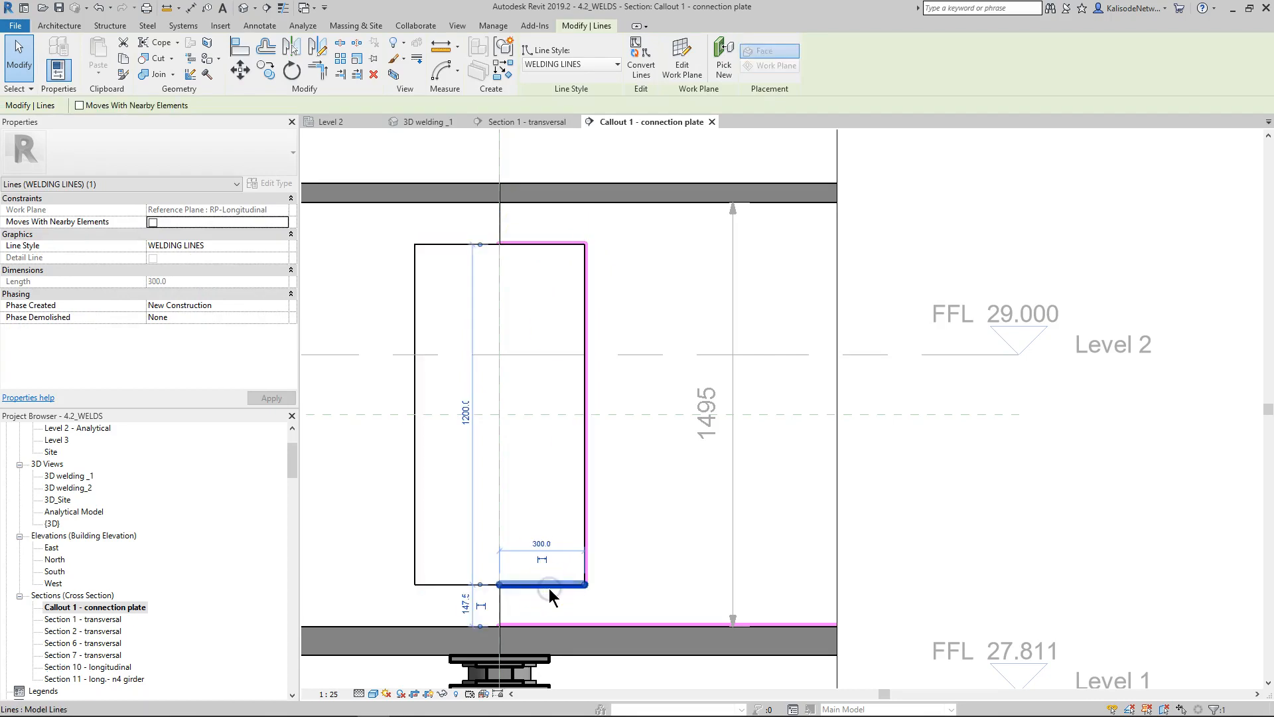
left_click(492, 326)
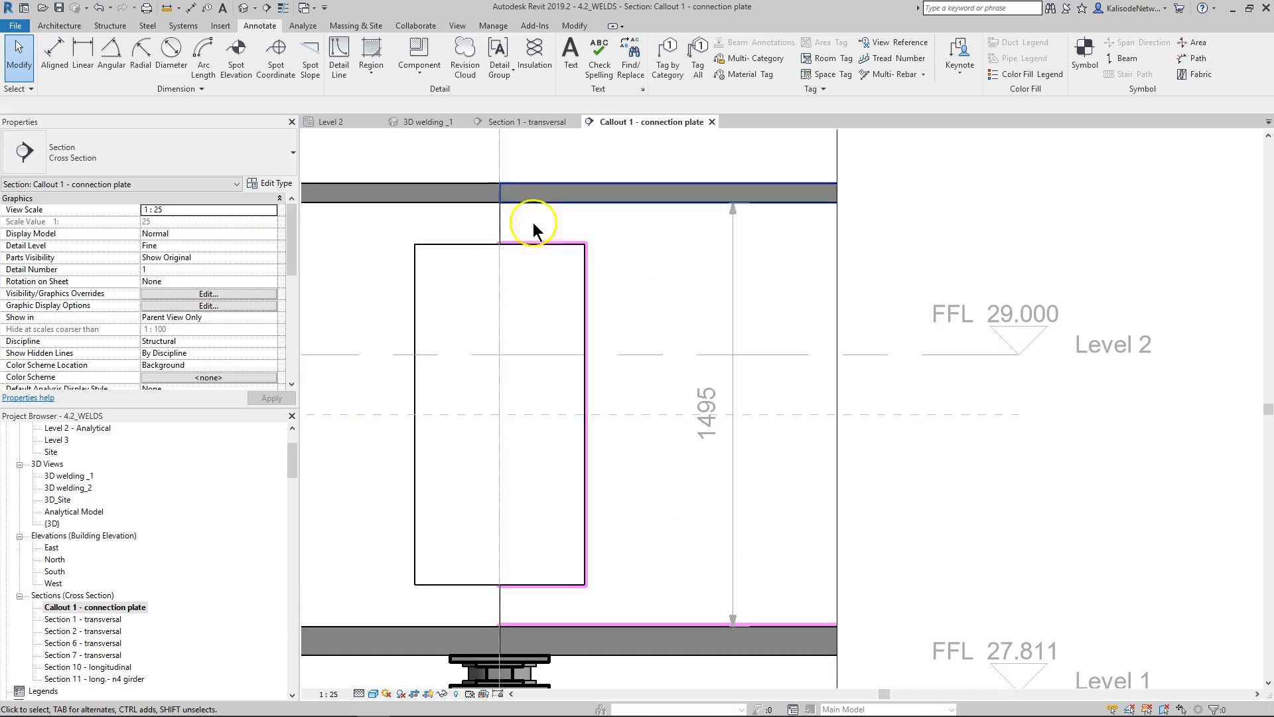
Step: Check the connection plate against the girder web in Section 1 - transversal, and return to Callout 1 - connection plate
left_click(519, 122)
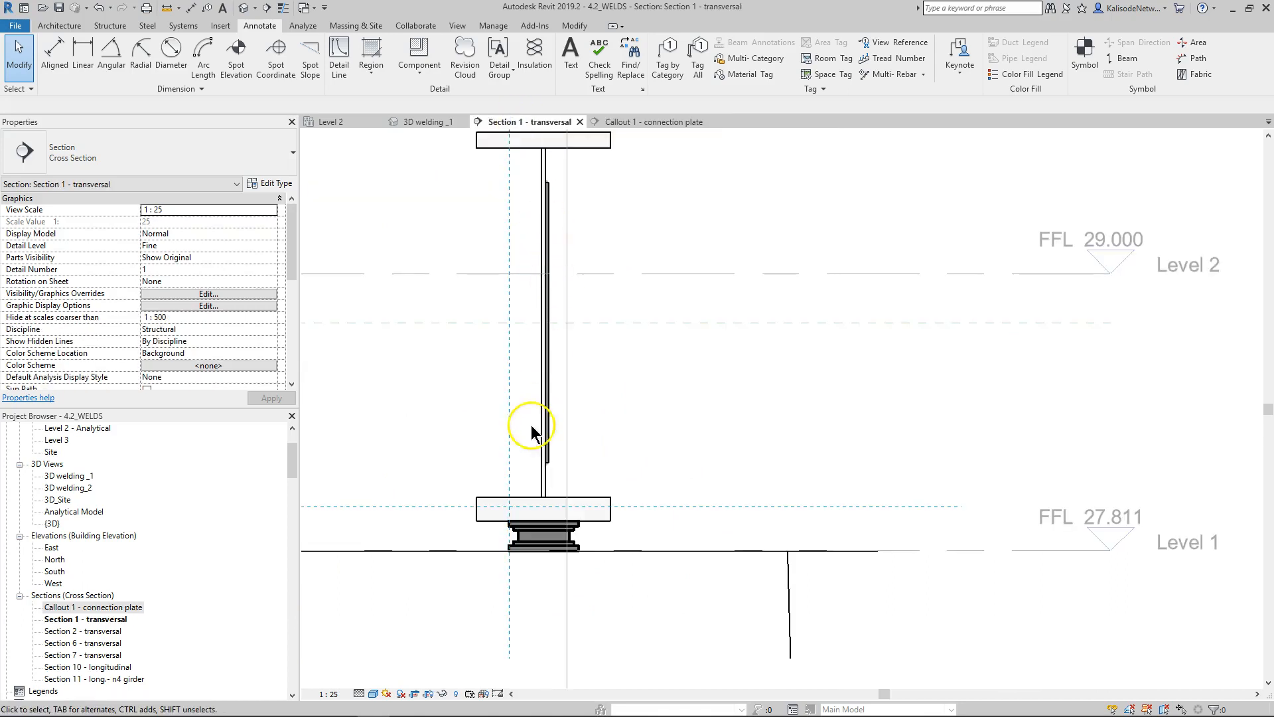
scroll(551, 188, "up", 2)
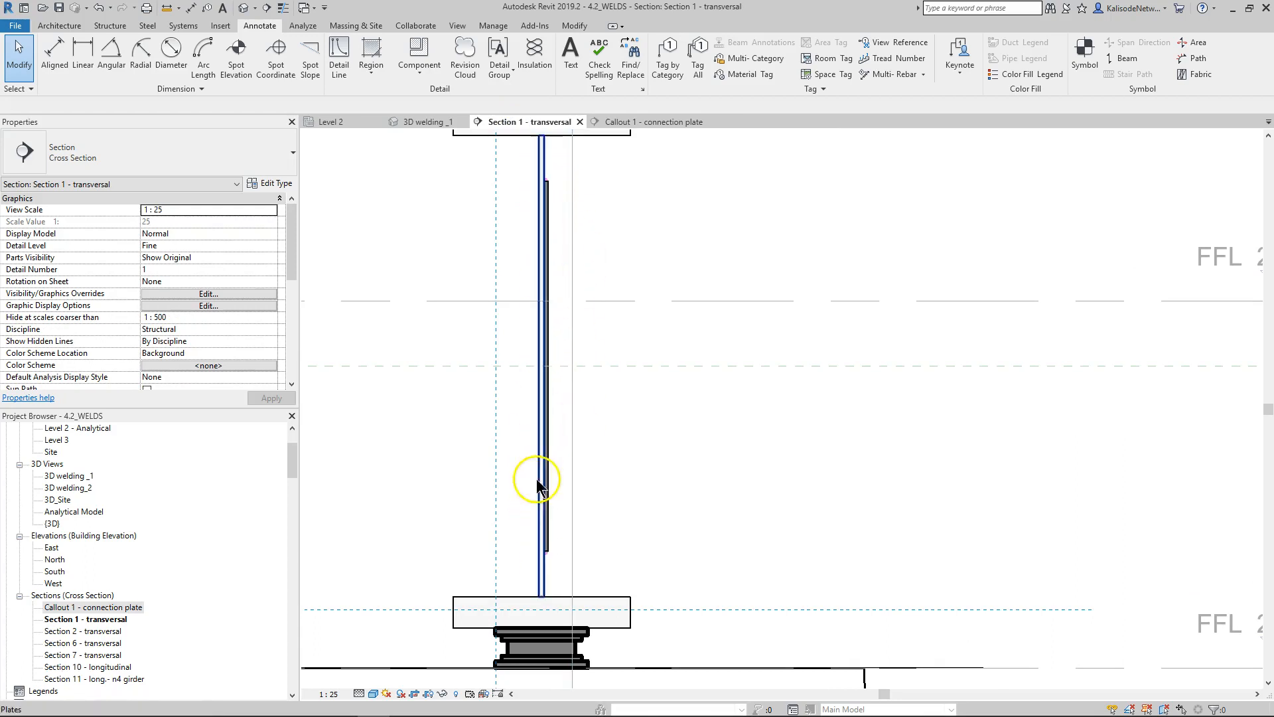
scroll(564, 259, "down", 1)
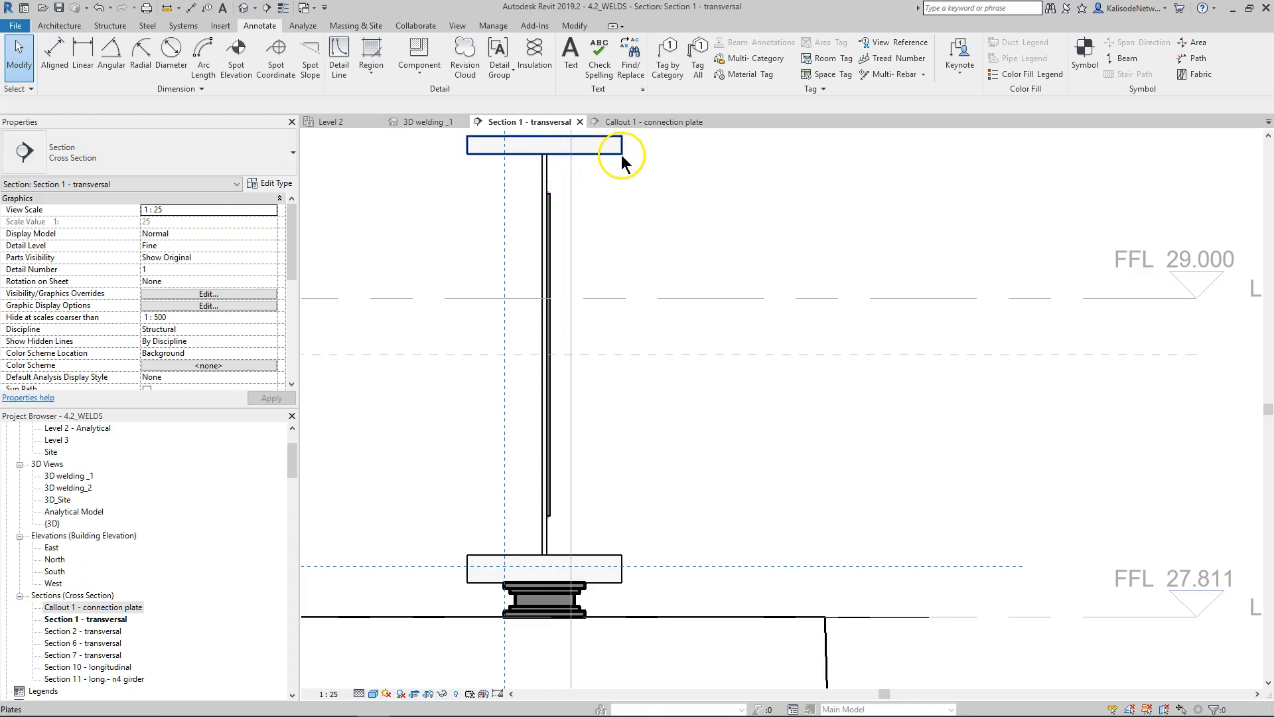
left_click(634, 122)
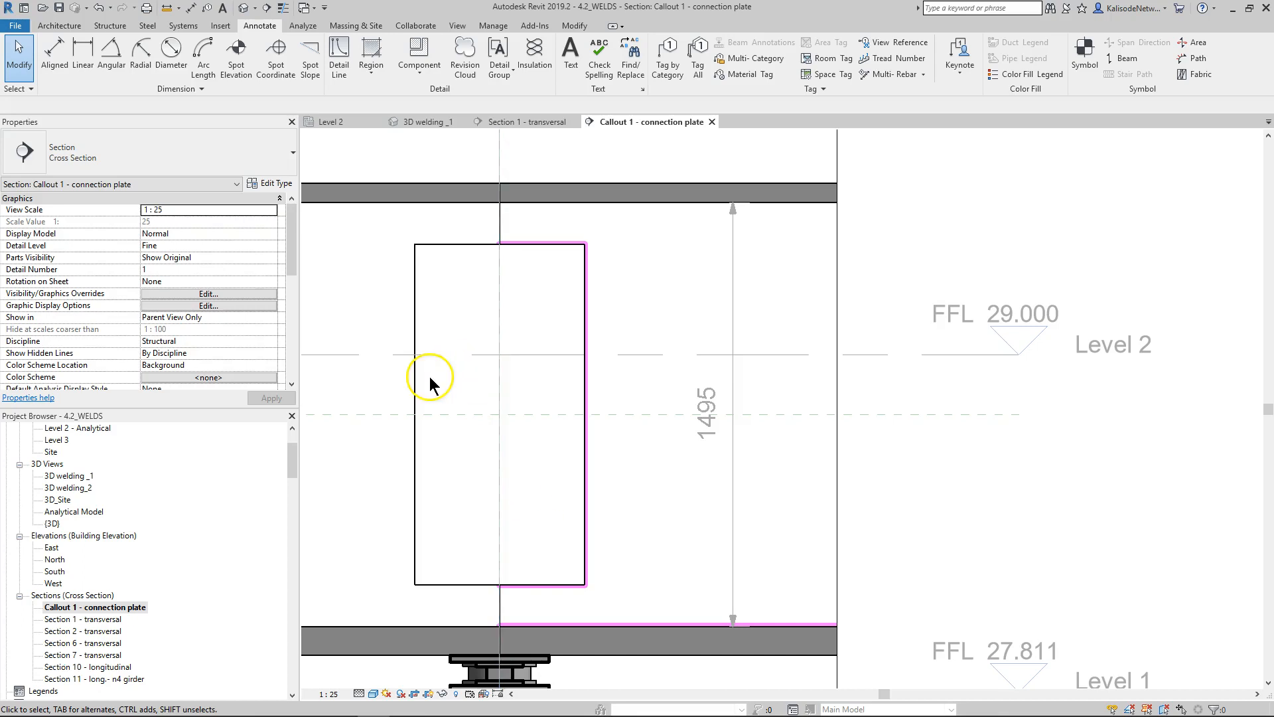
Step: Create a structural weld between the connection plate and the girder web, on the plate's magenta-lined vertical edge near its upper corner
left_click(147, 25)
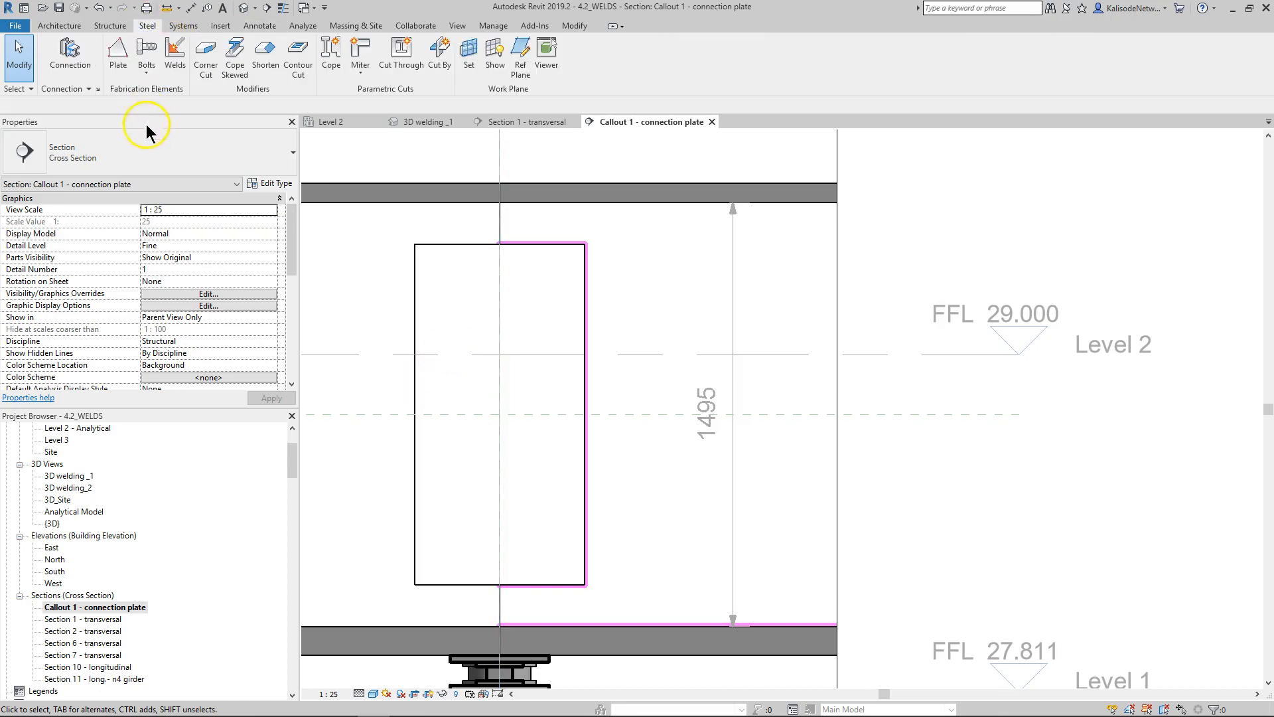
left_click(177, 63)
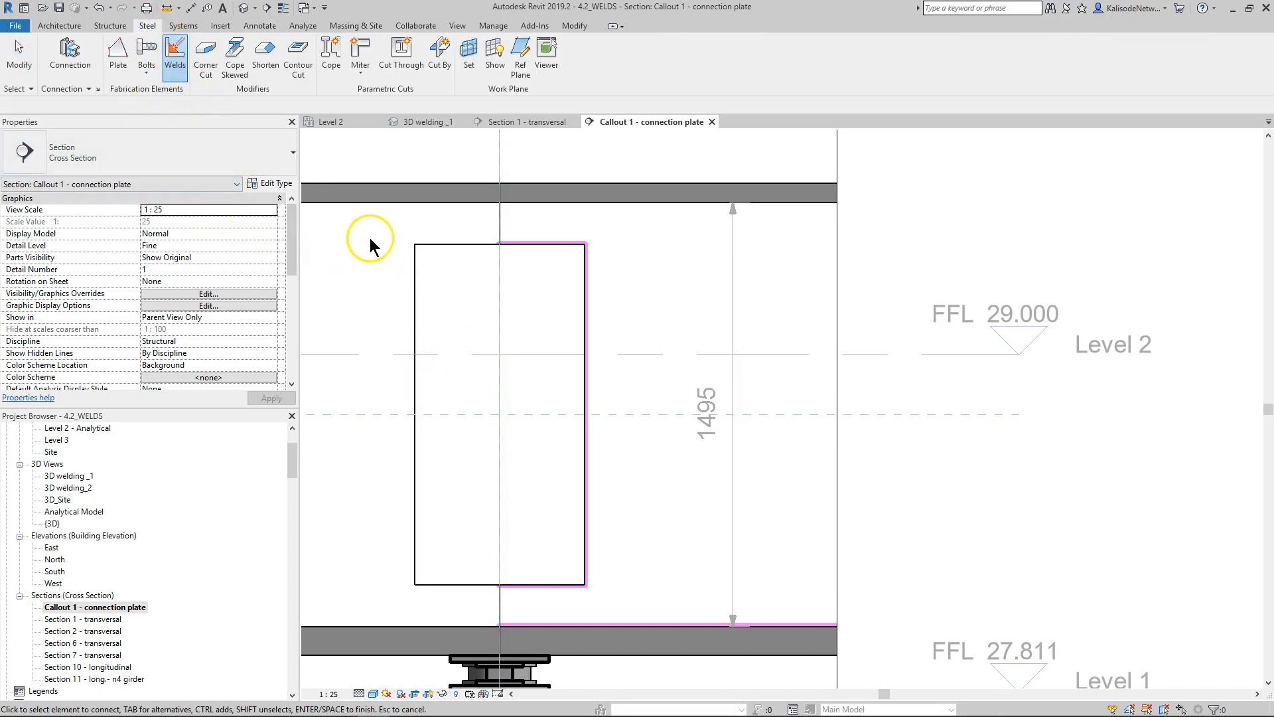
left_click(487, 246)
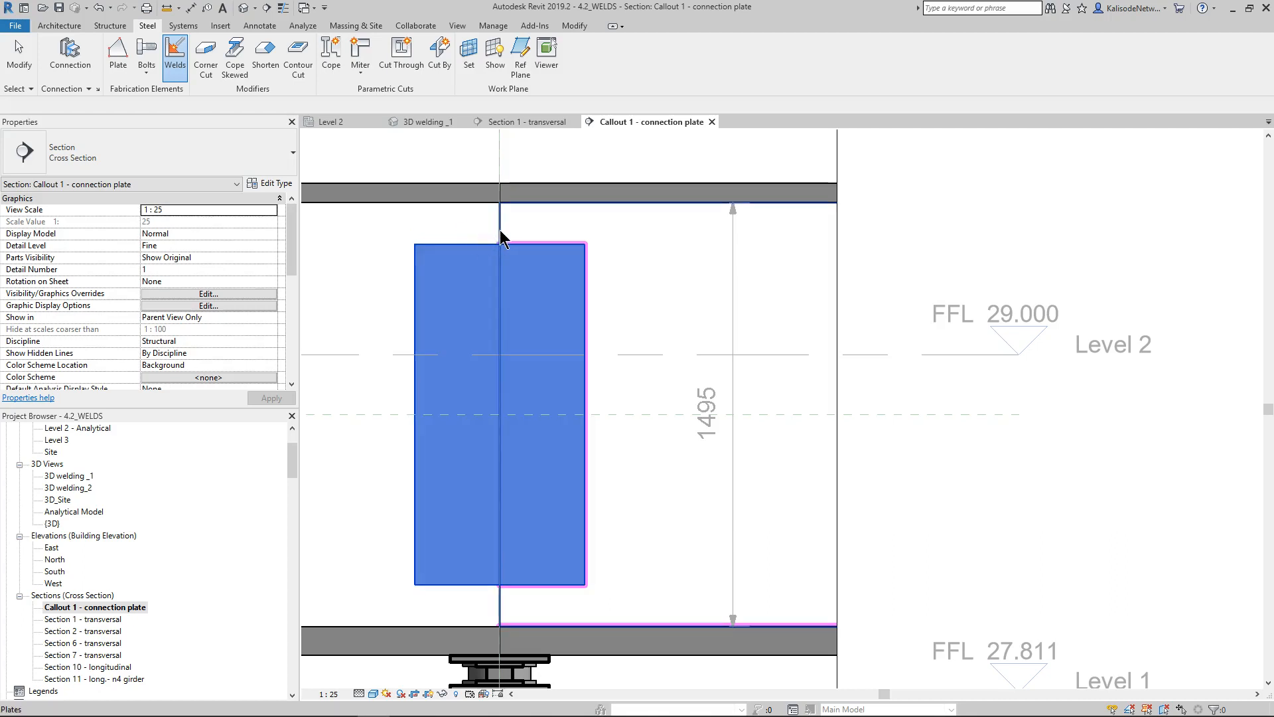
left_click(508, 242)
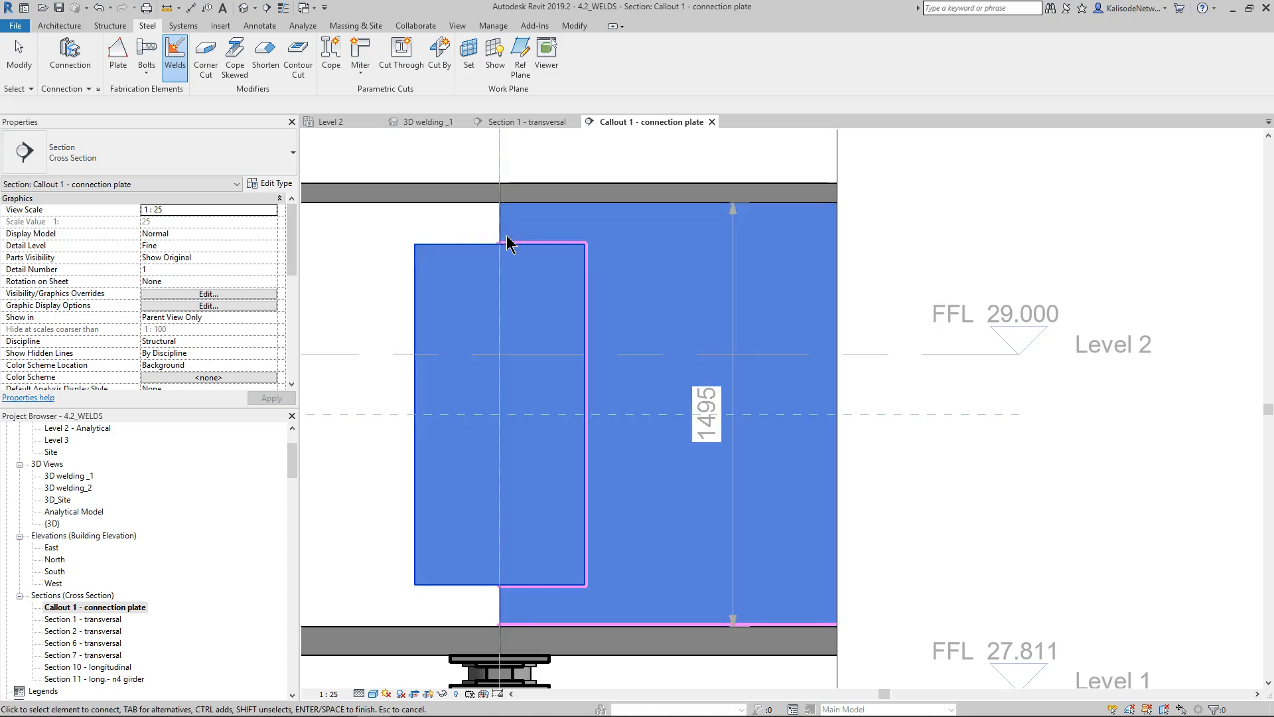
key("Return")
left_click(520, 239)
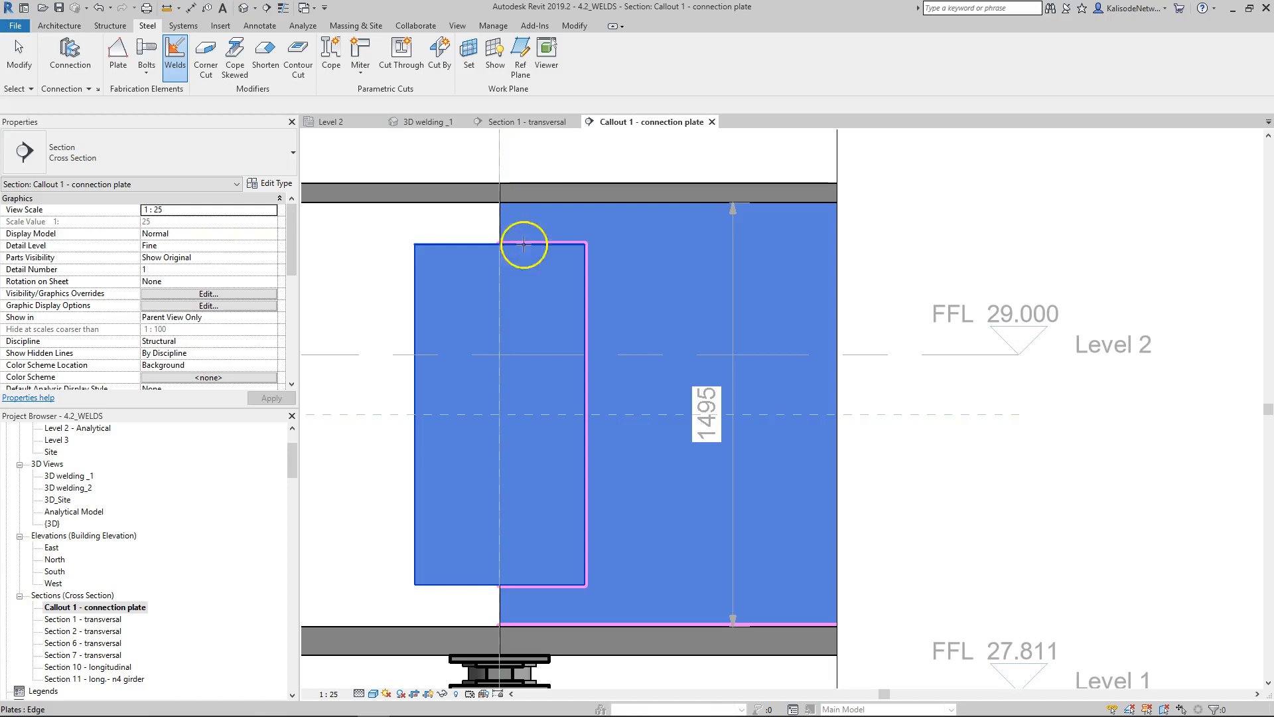
scroll(525, 232, "up", 2)
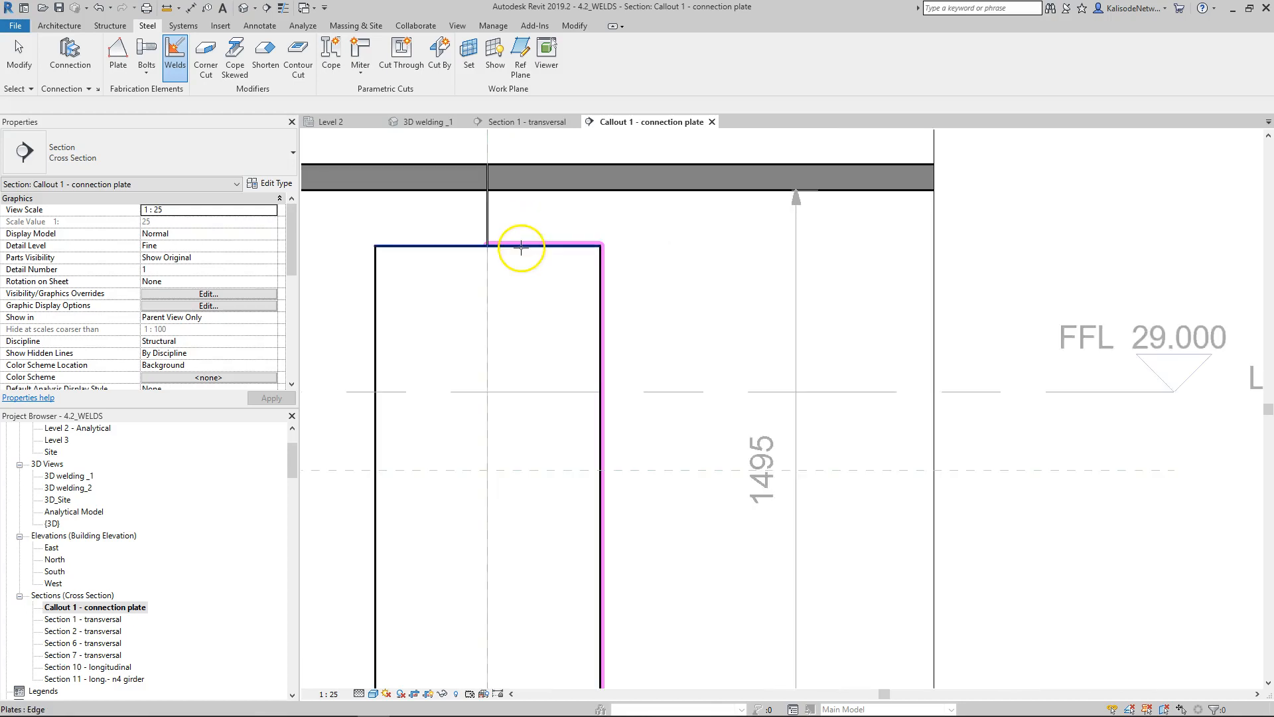
scroll(568, 247, "down", 2)
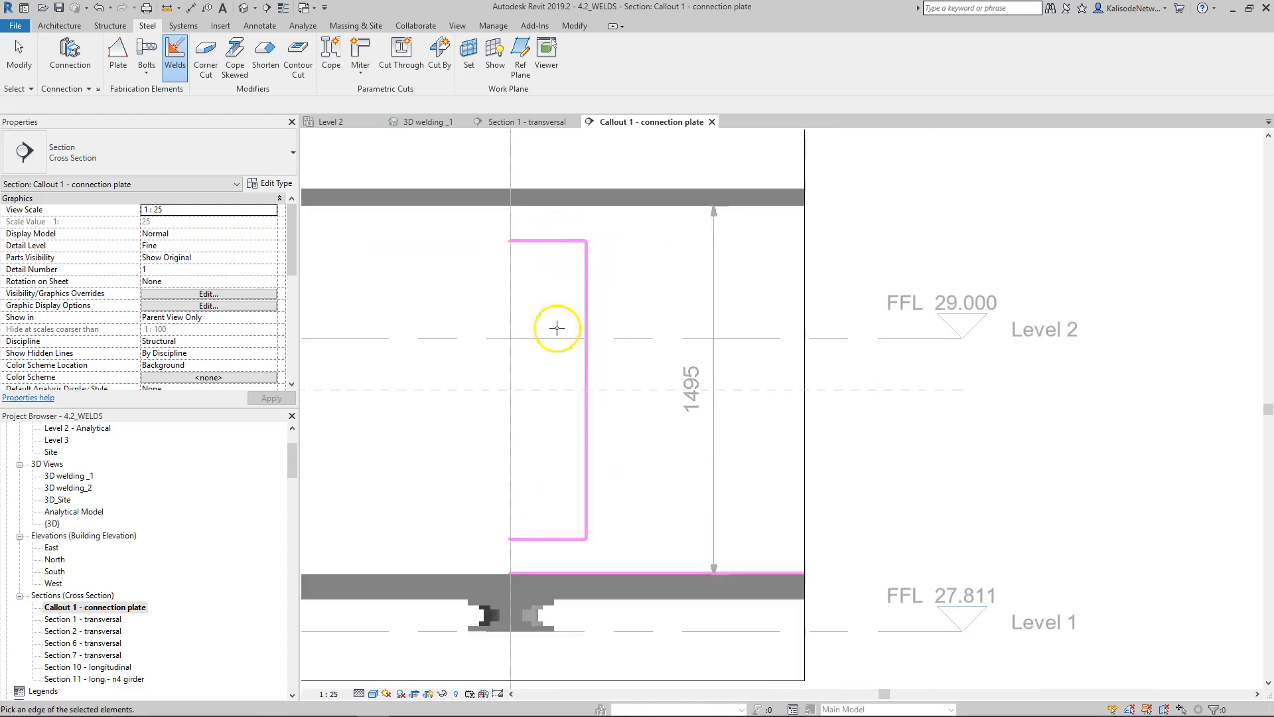
left_click(547, 541)
scroll(571, 256, "up", 2)
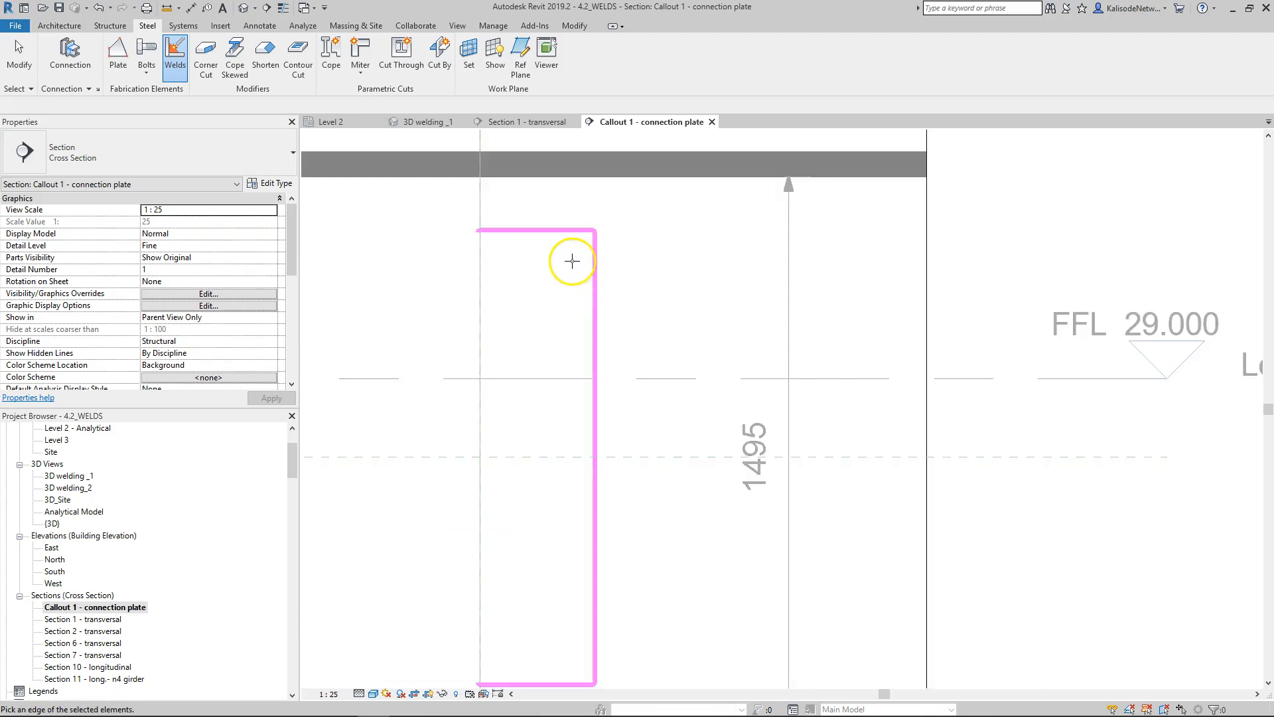
scroll(566, 260, "down", 1)
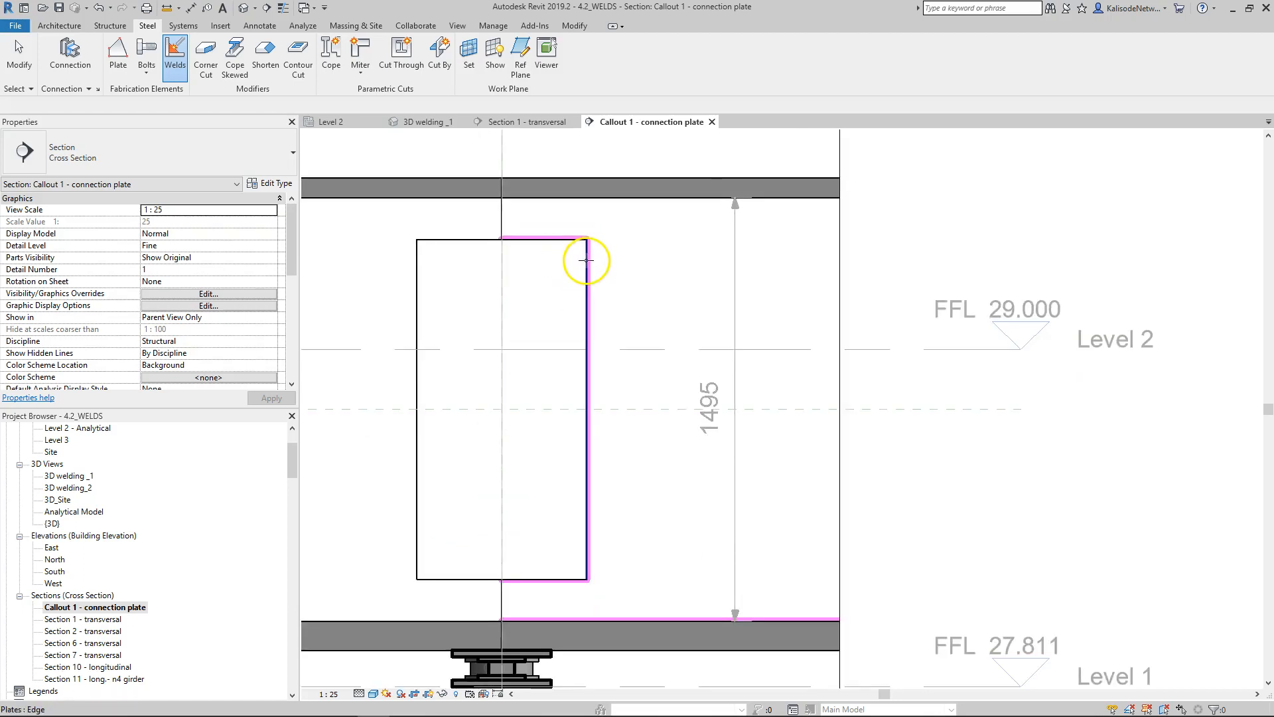
left_click(586, 260)
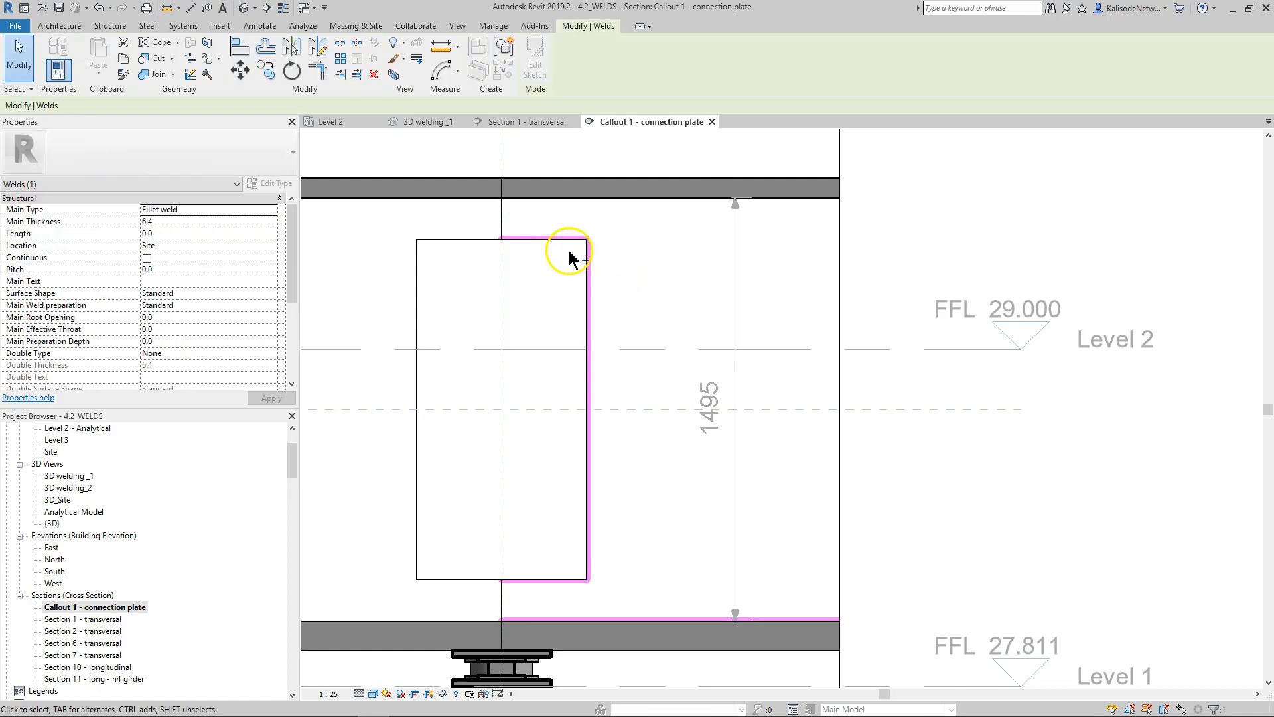
Step: Keep Fillet weld as the new weld's main type and set its main thickness to 10
scroll(569, 252, "up", 3)
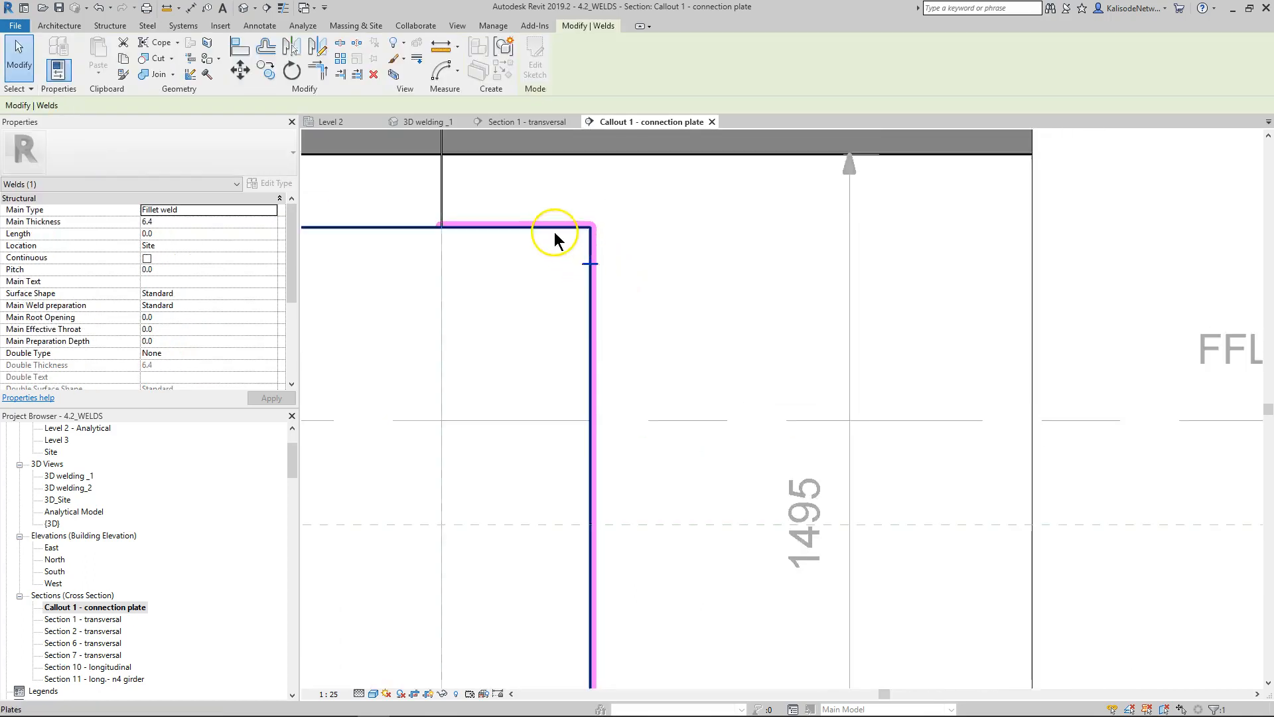
scroll(555, 233, "down", 3)
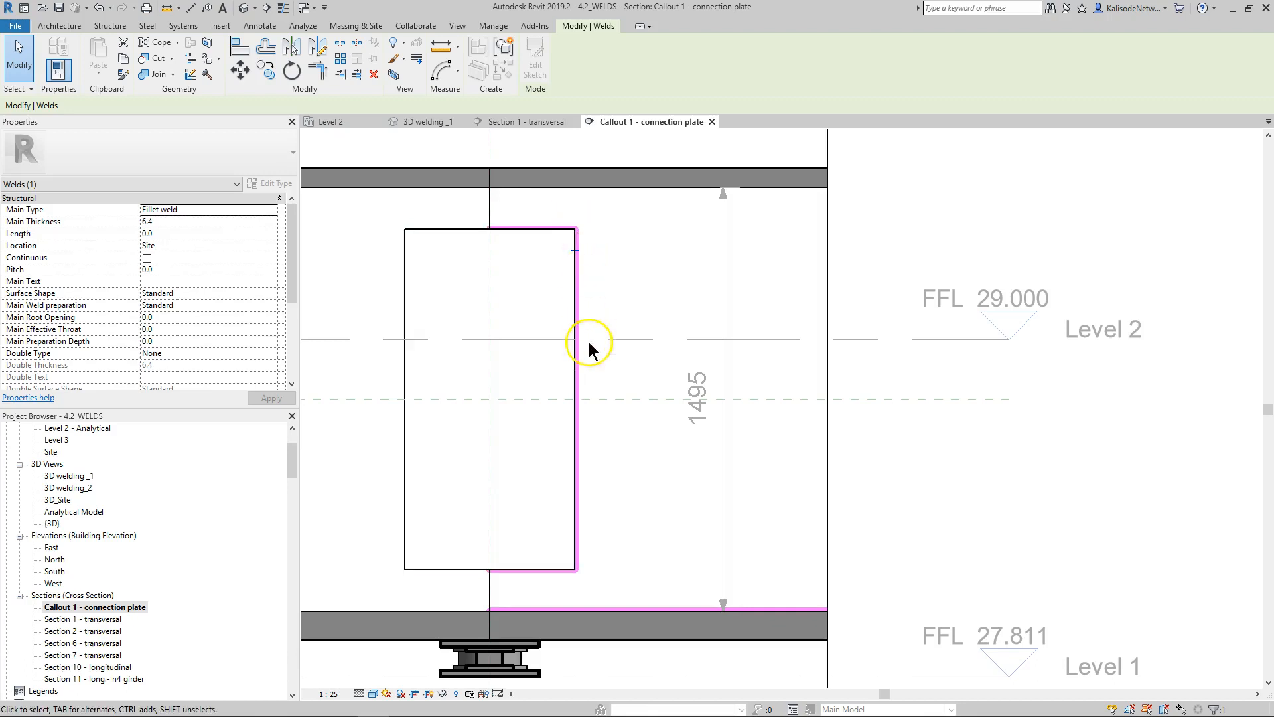
scroll(555, 250, "up", 2)
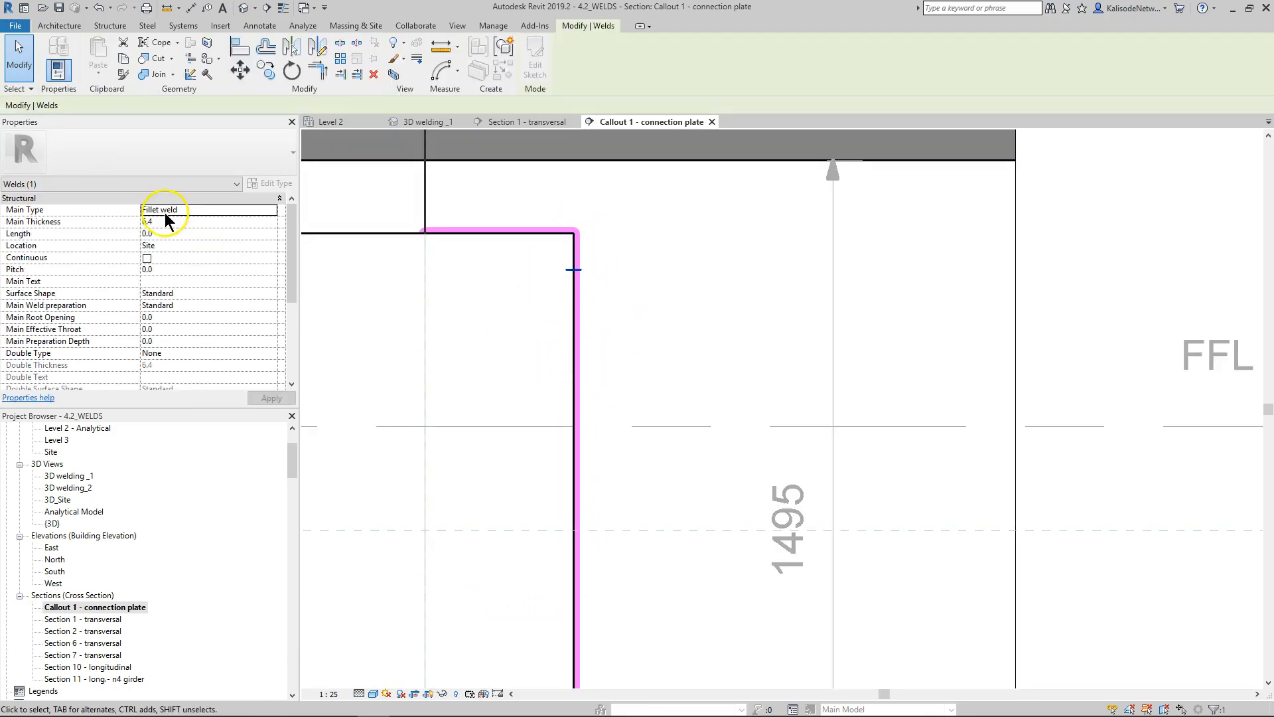
left_click(187, 210)
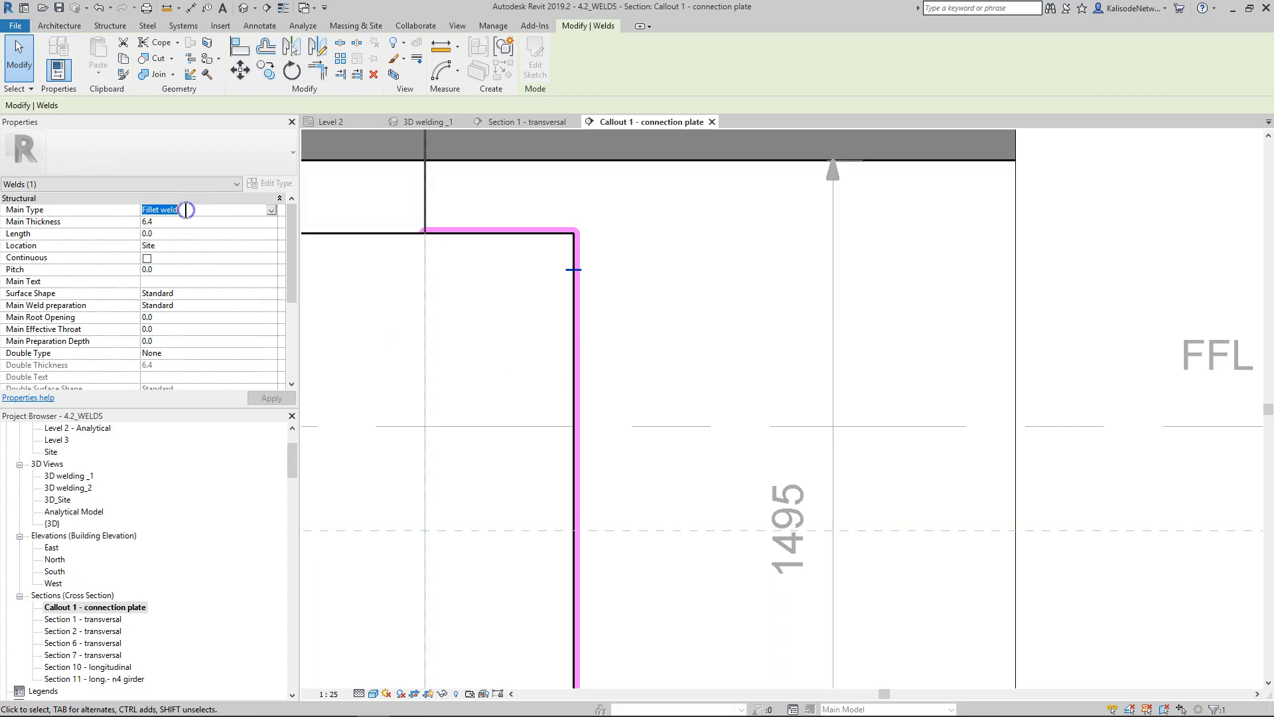
left_click(271, 209)
left_click(271, 210)
left_click(207, 221)
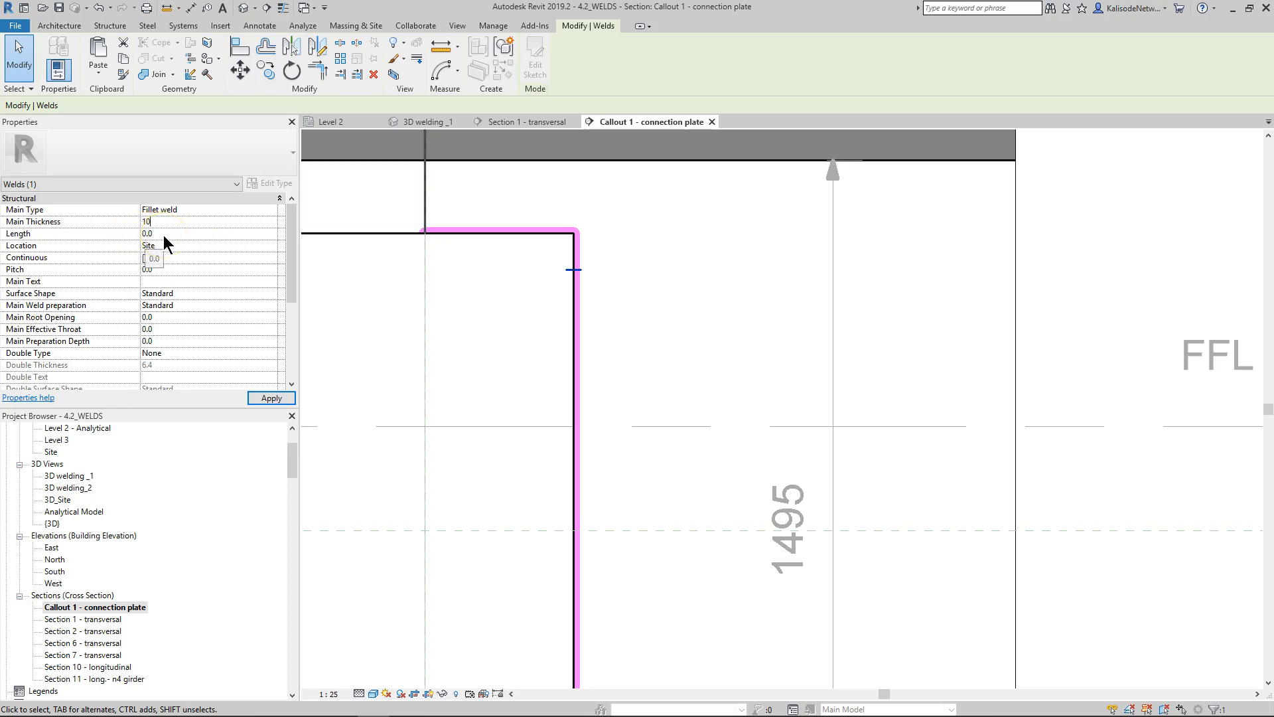
left_click(424, 232)
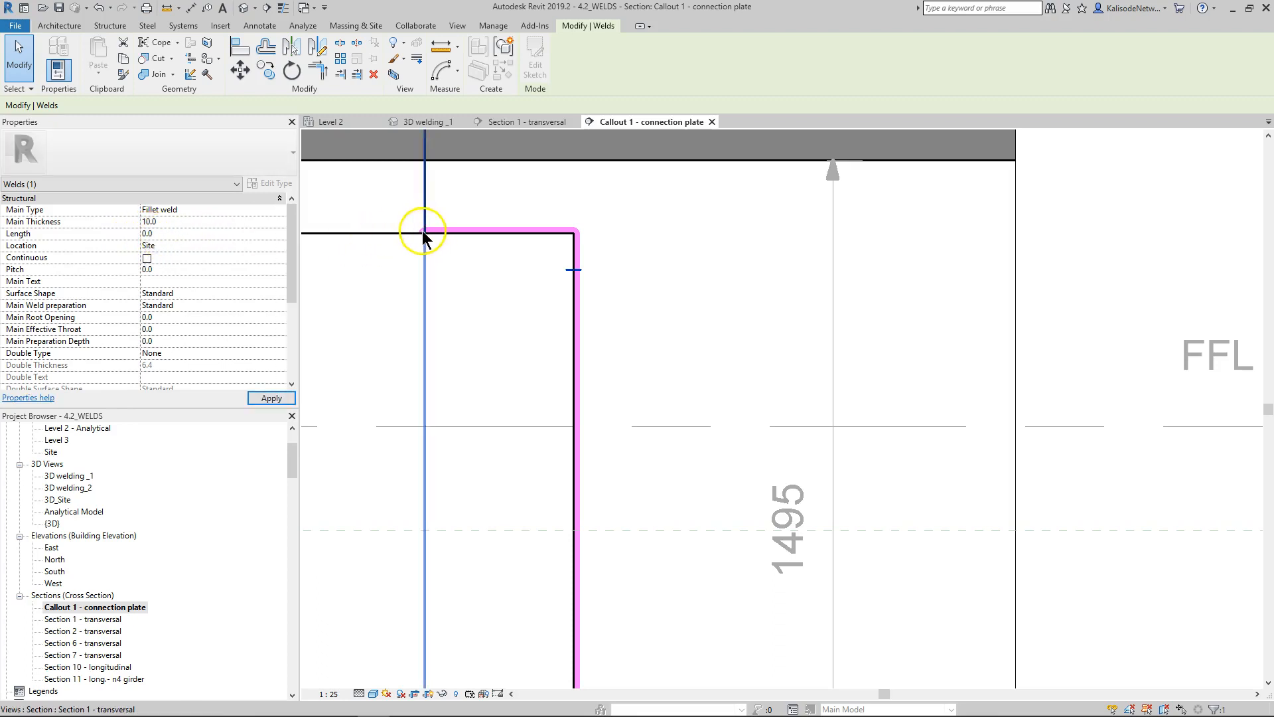
Step: Make the weld continuous with its location set to Shop, and enter 2 as its main text
left_click(147, 258)
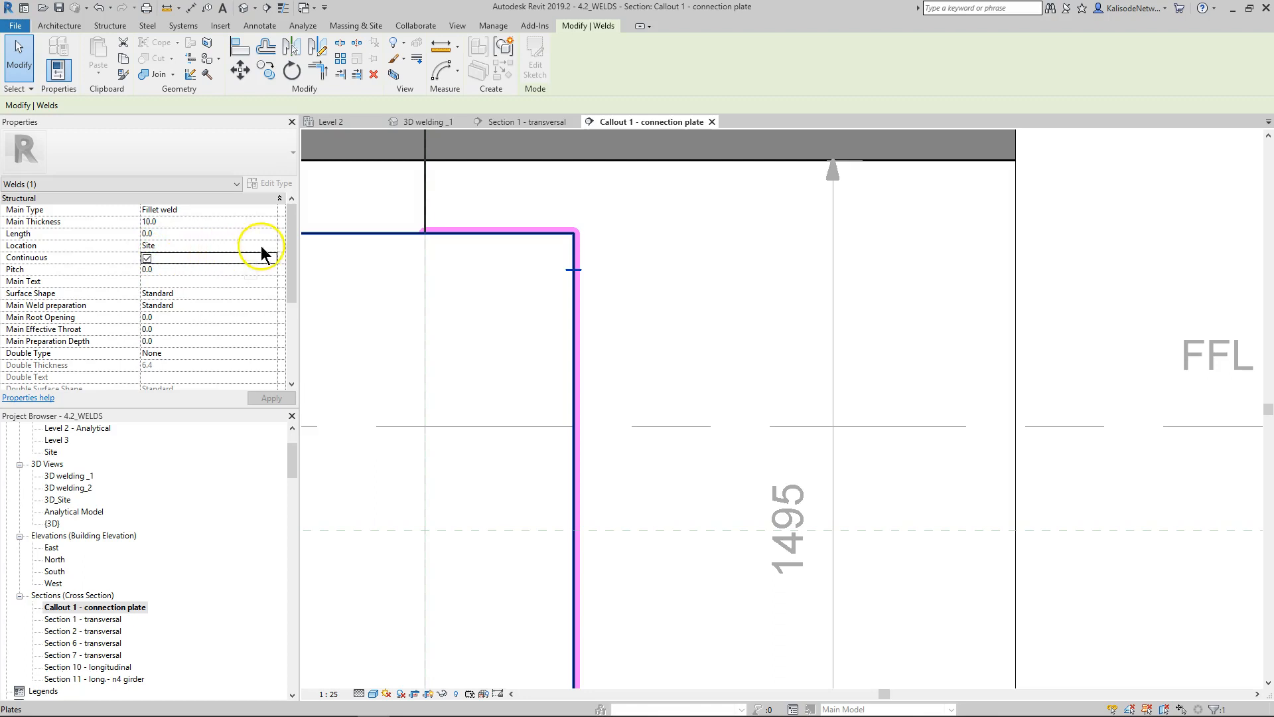
left_click(265, 245)
left_click(213, 271)
left_click(179, 279)
left_click(152, 280)
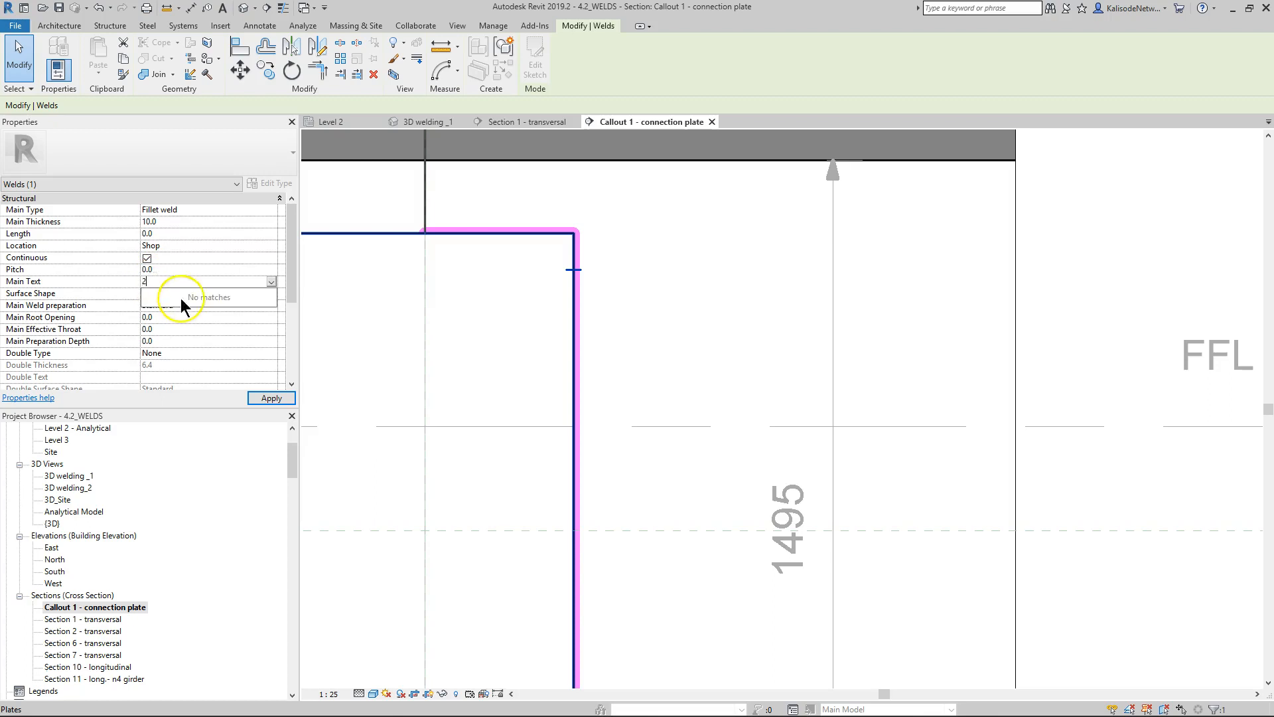
type("2")
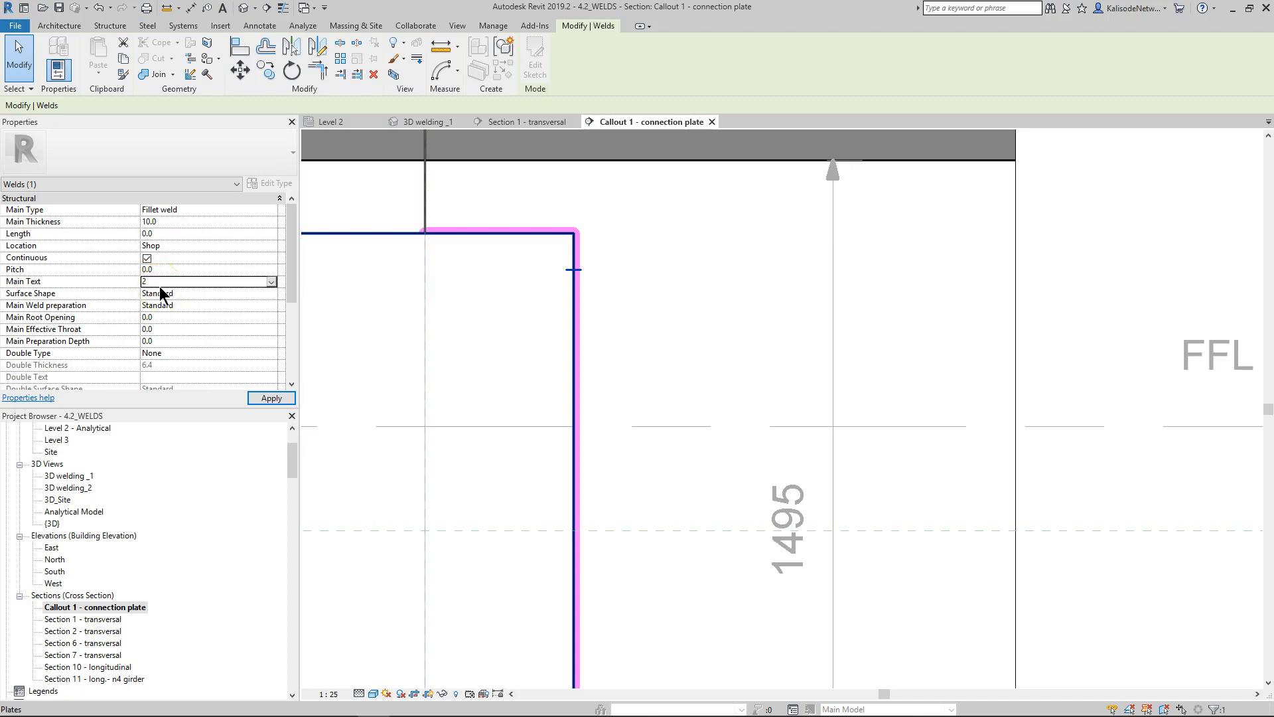
left_click_drag(290, 237, 296, 287)
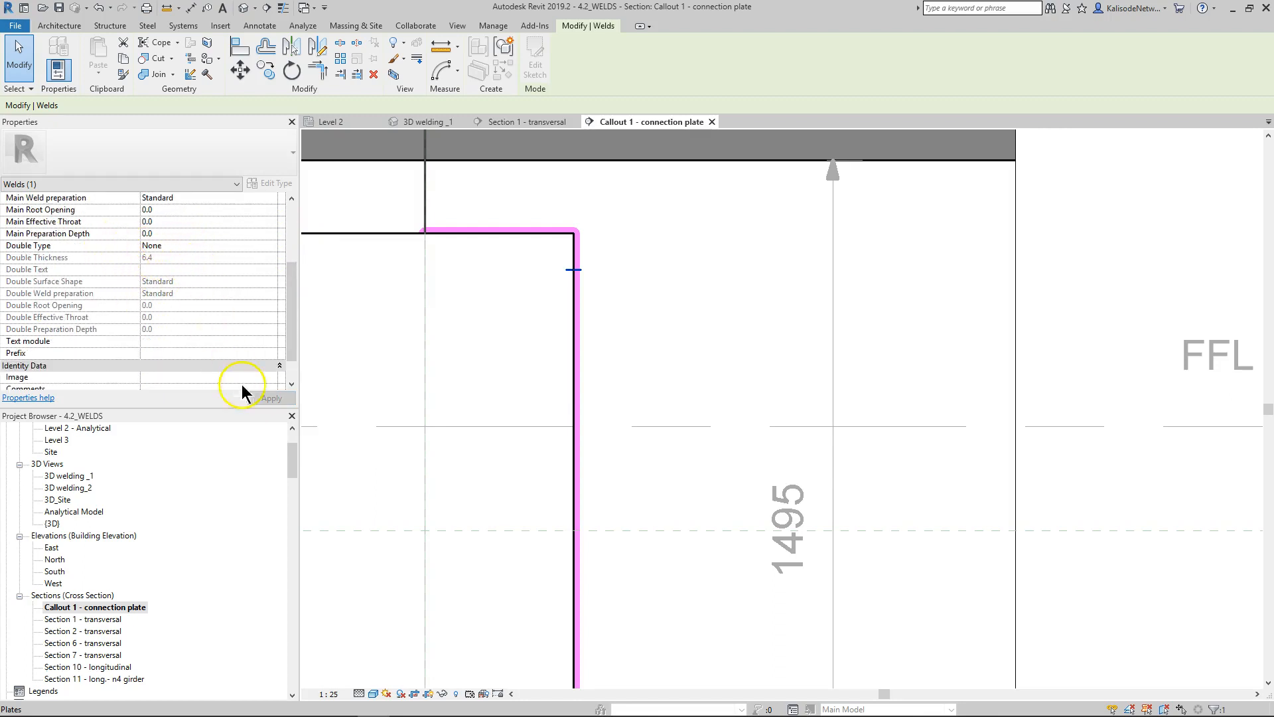
Step: Tag the connection plate weld with a free-end leader, placing the tag beside the girder above the Level 2 line
left_click(261, 27)
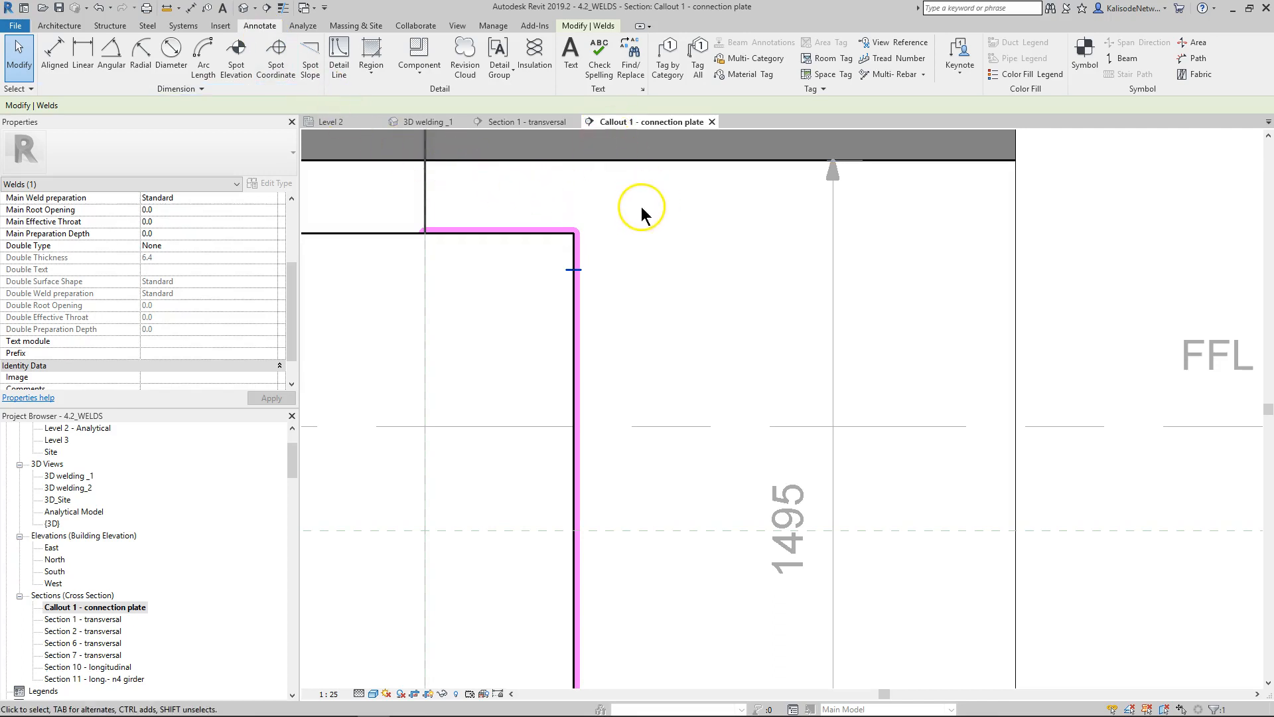
key("t")
key("g")
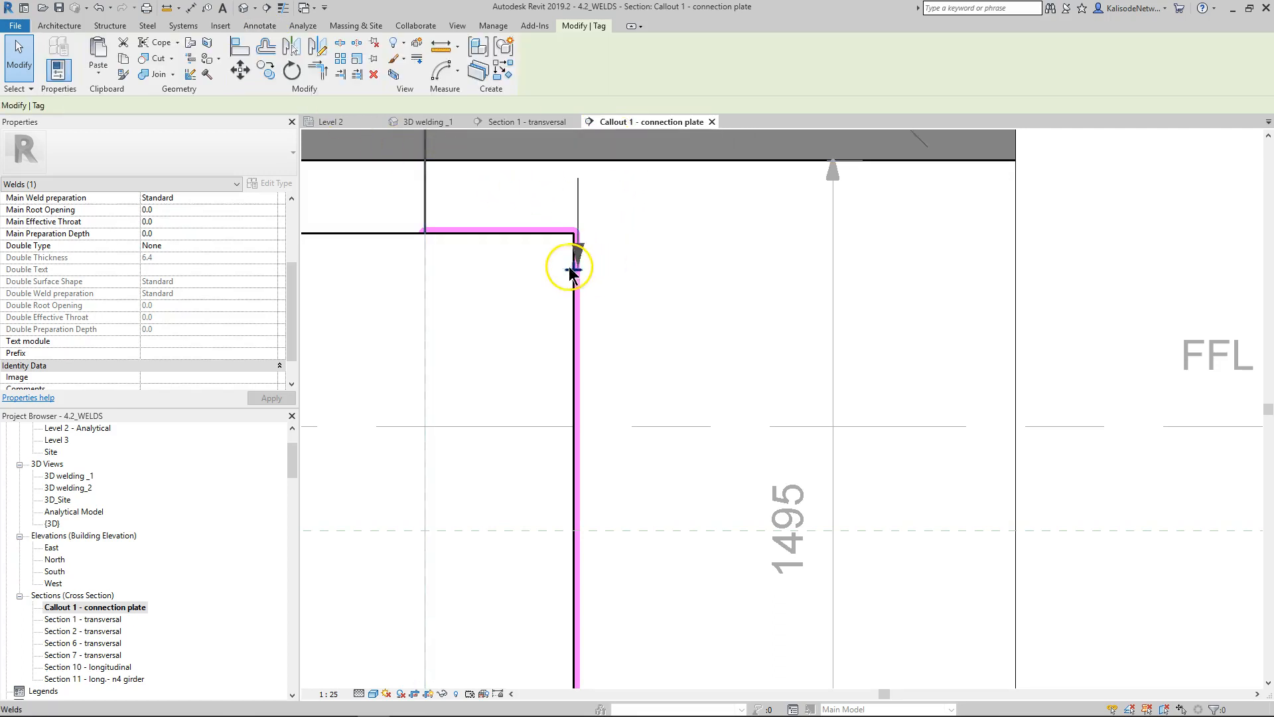
scroll(575, 270, "up", 3)
left_click(576, 275)
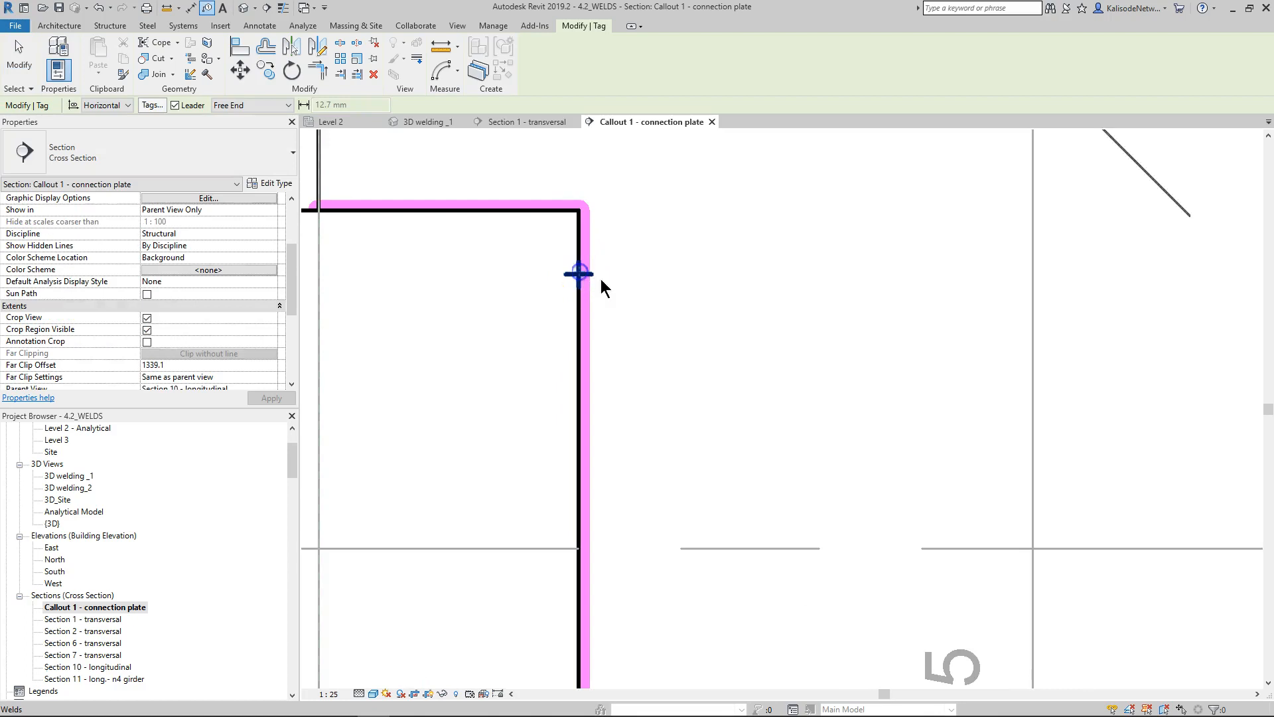
scroll(580, 279, "down", 6)
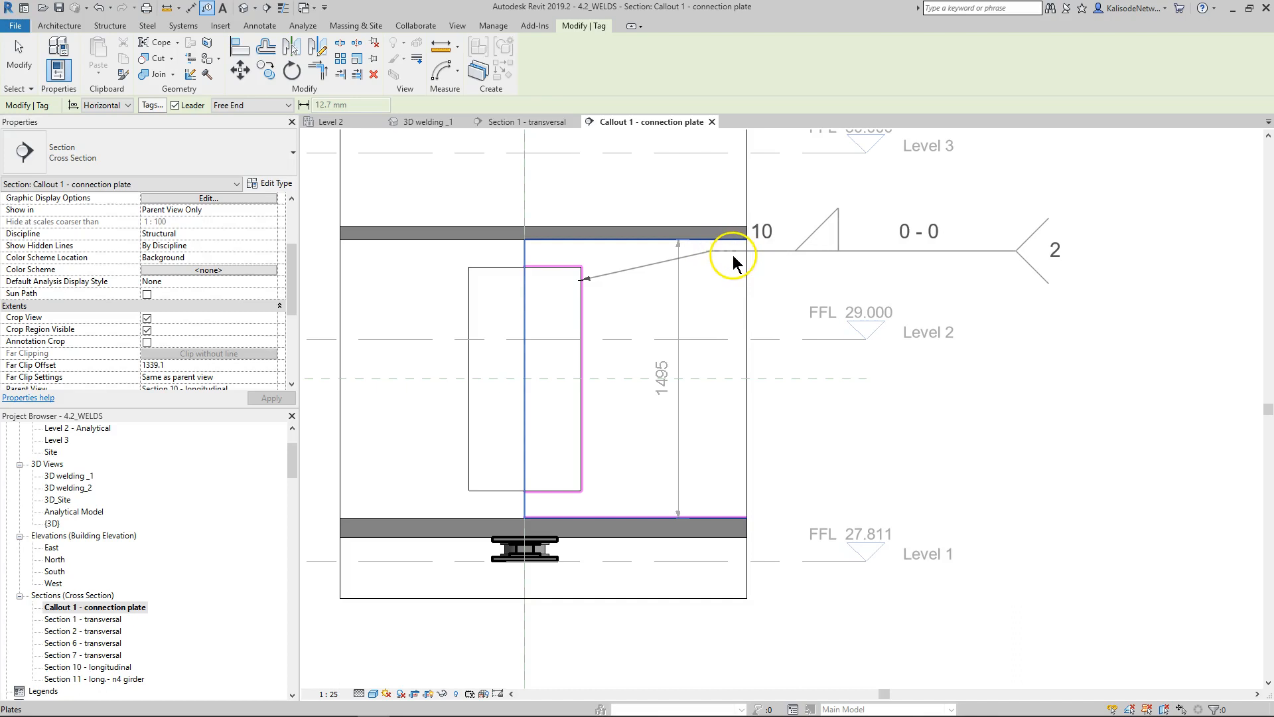
left_click(733, 256)
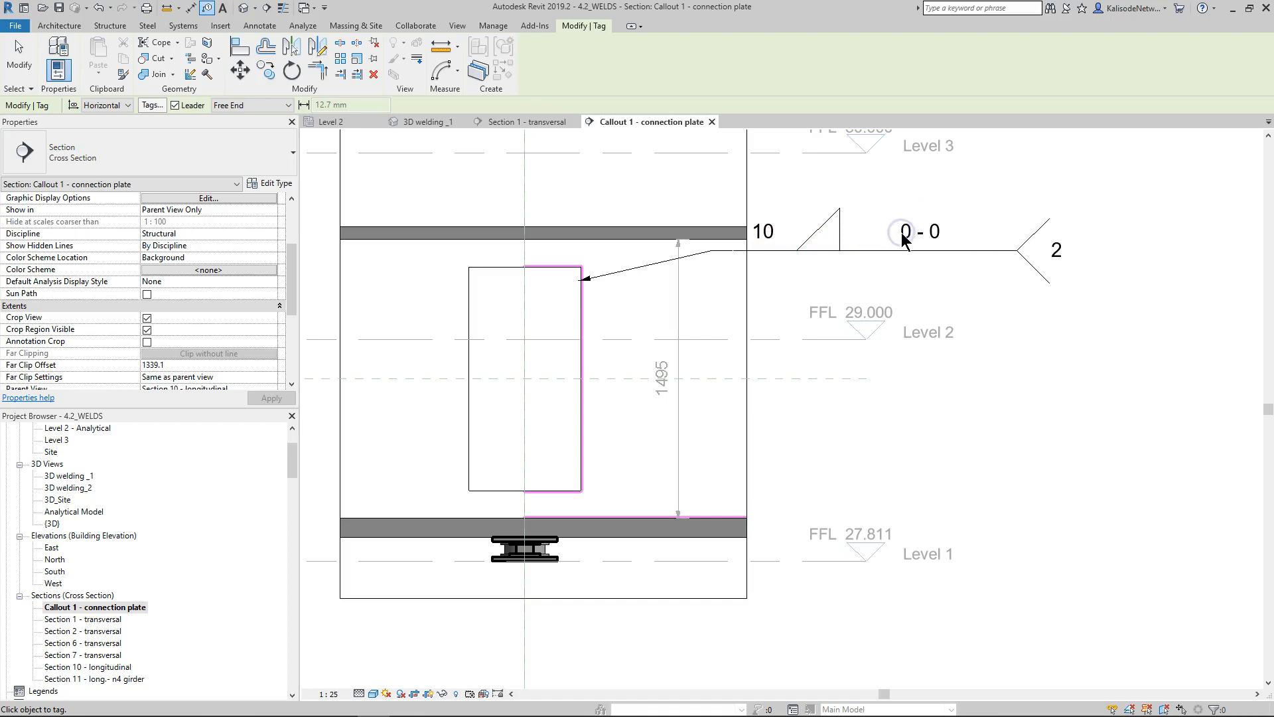
scroll(904, 239, "up", 1)
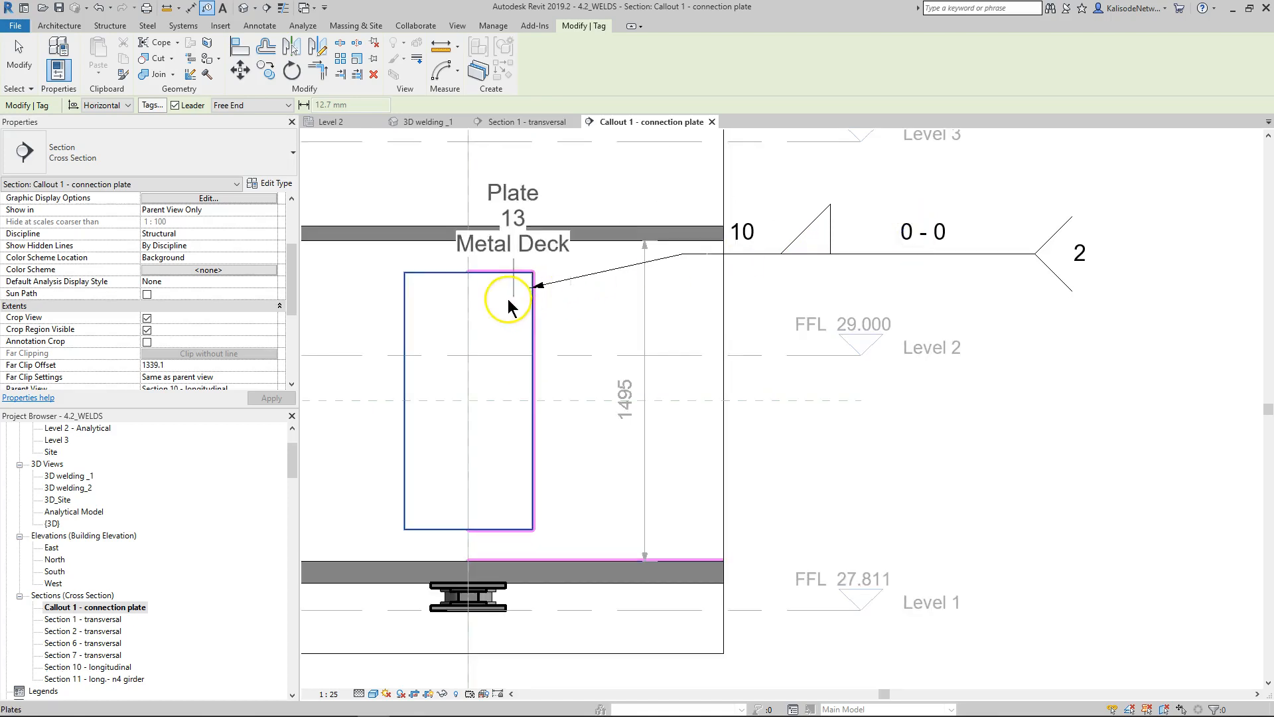
key("Escape")
Step: Set the tagged weld's length to 1800
left_click(916, 234)
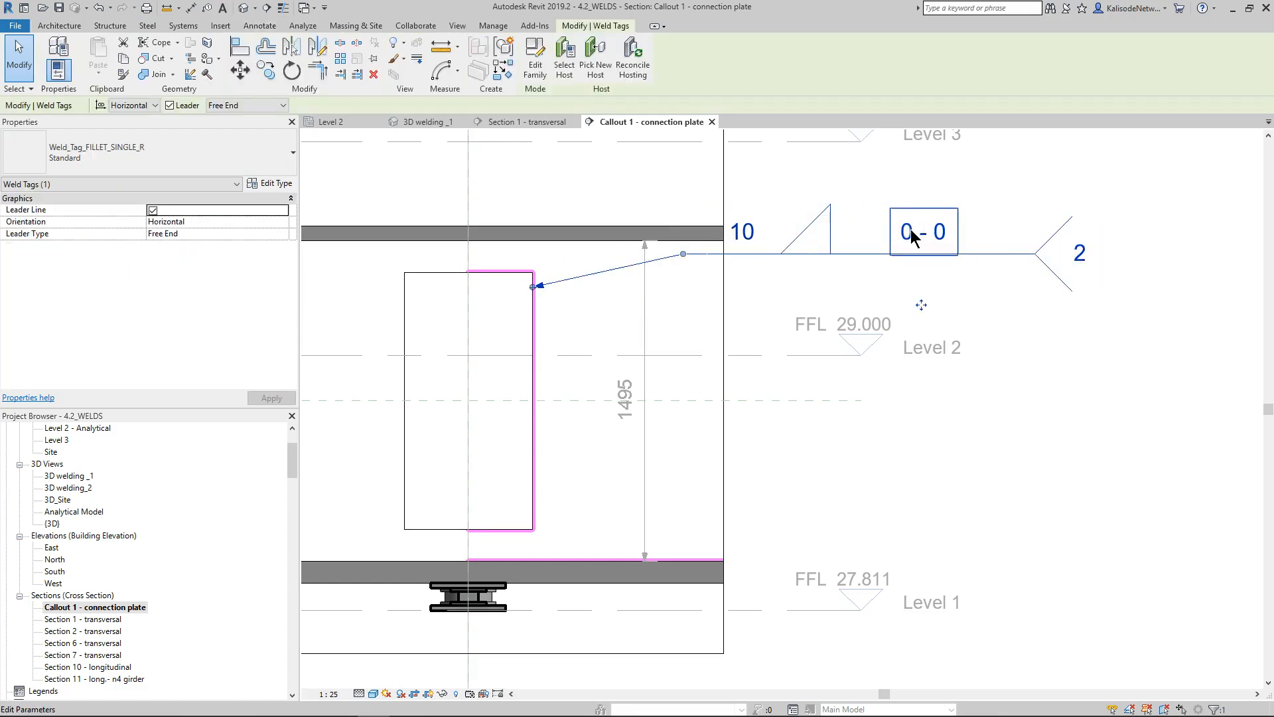
key("Escape")
left_click(557, 314)
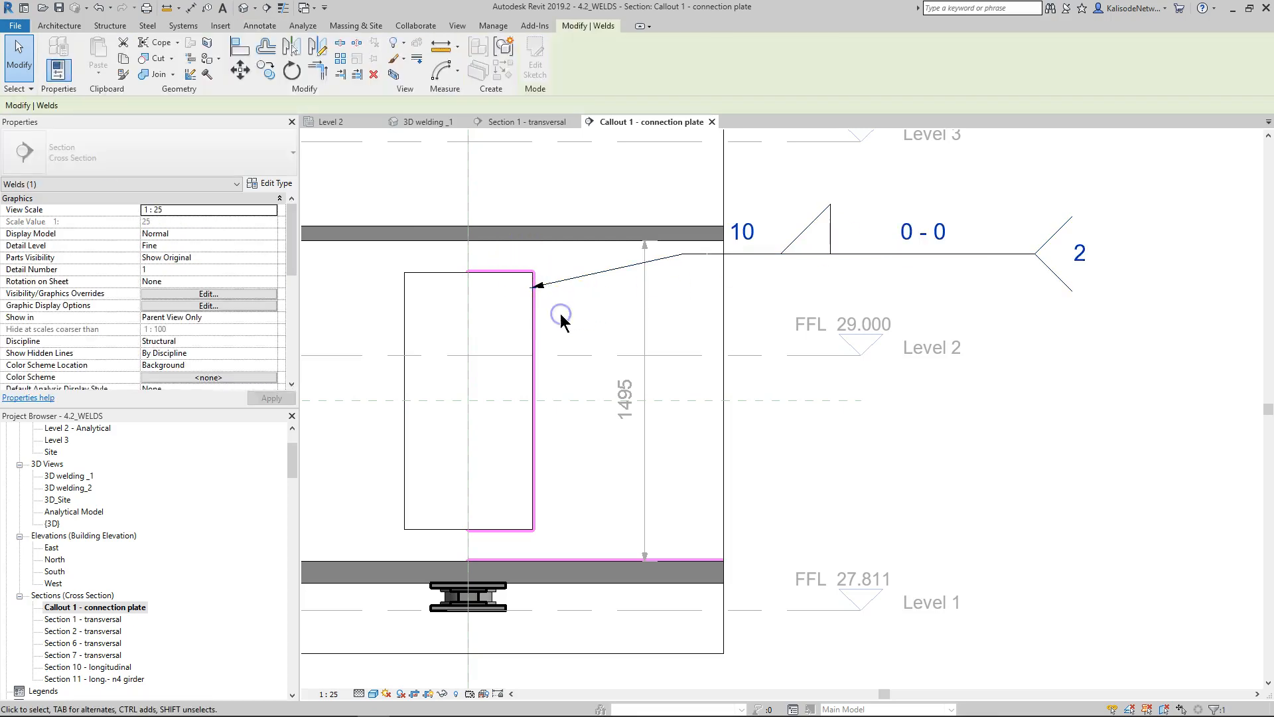
left_click(164, 235)
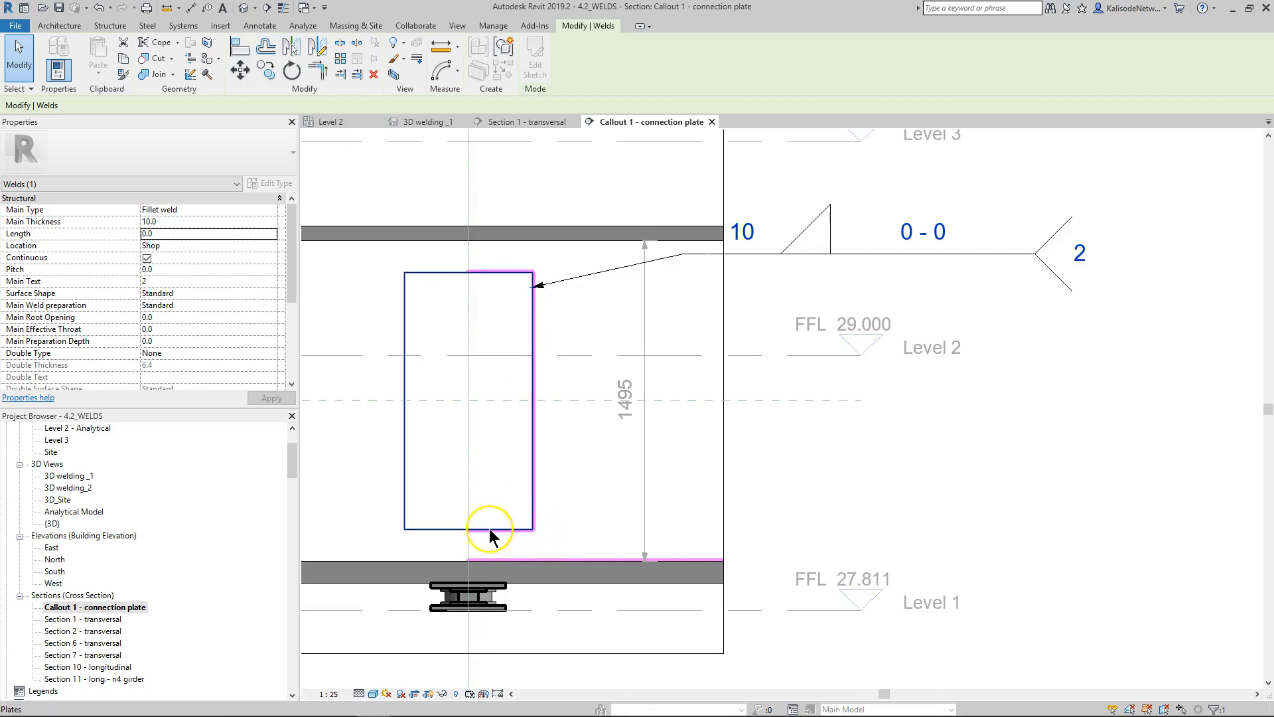
left_click(171, 233)
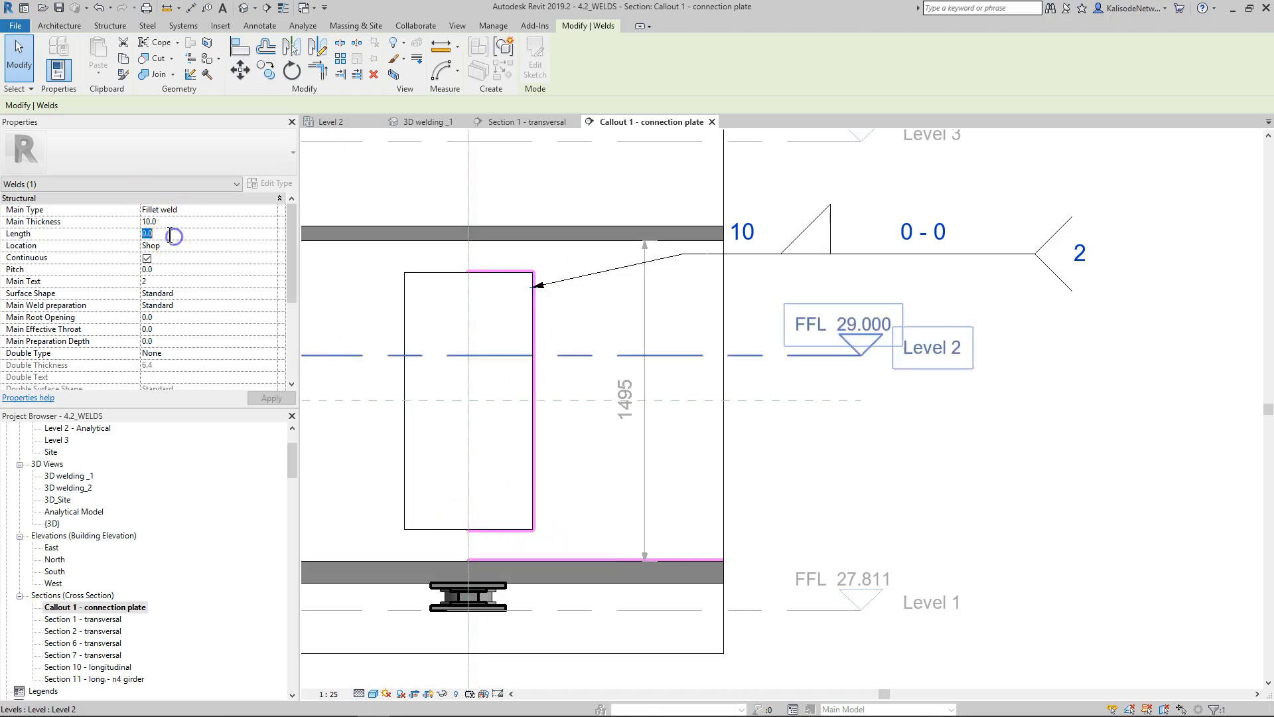
type("180")
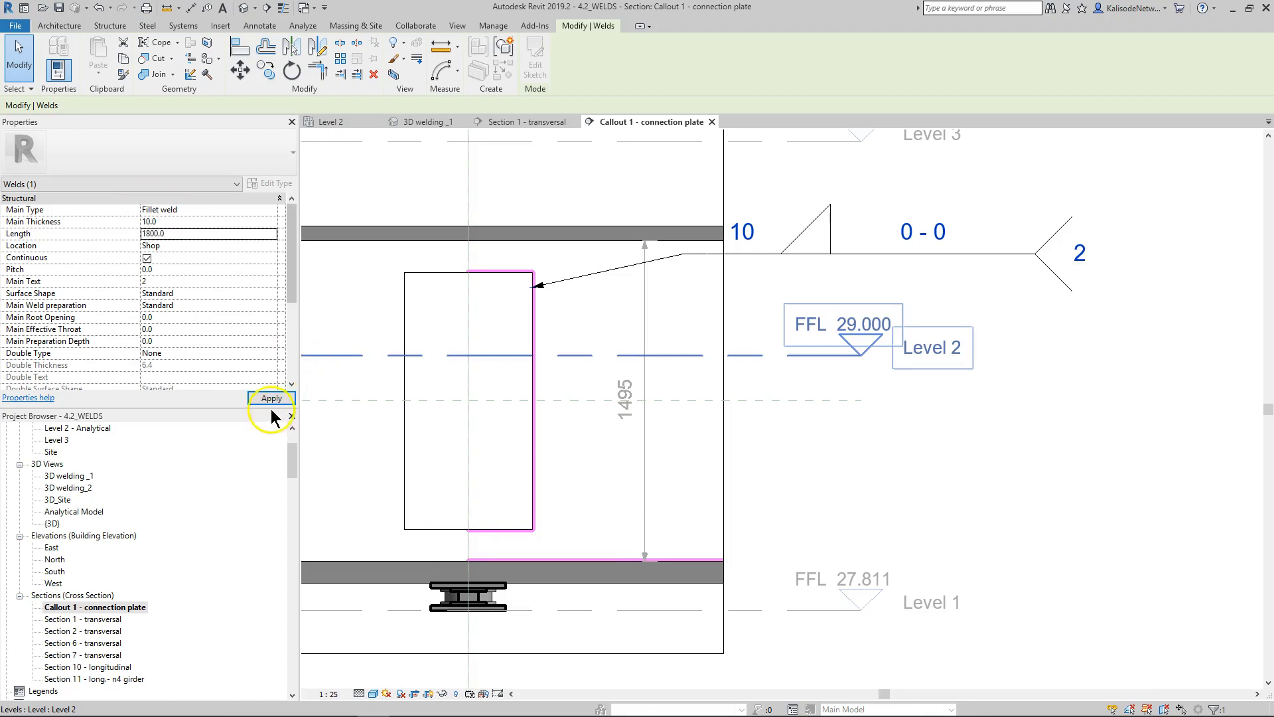
left_click(270, 399)
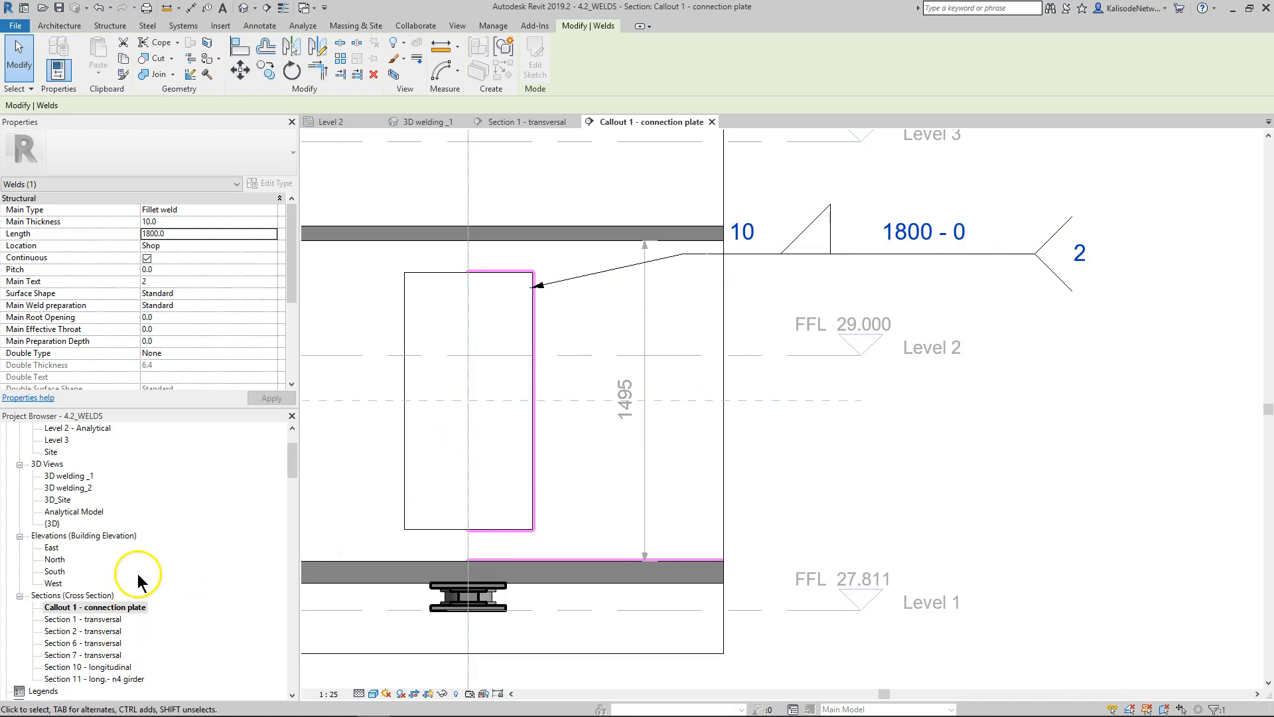
scroll(149, 543, "up", 2)
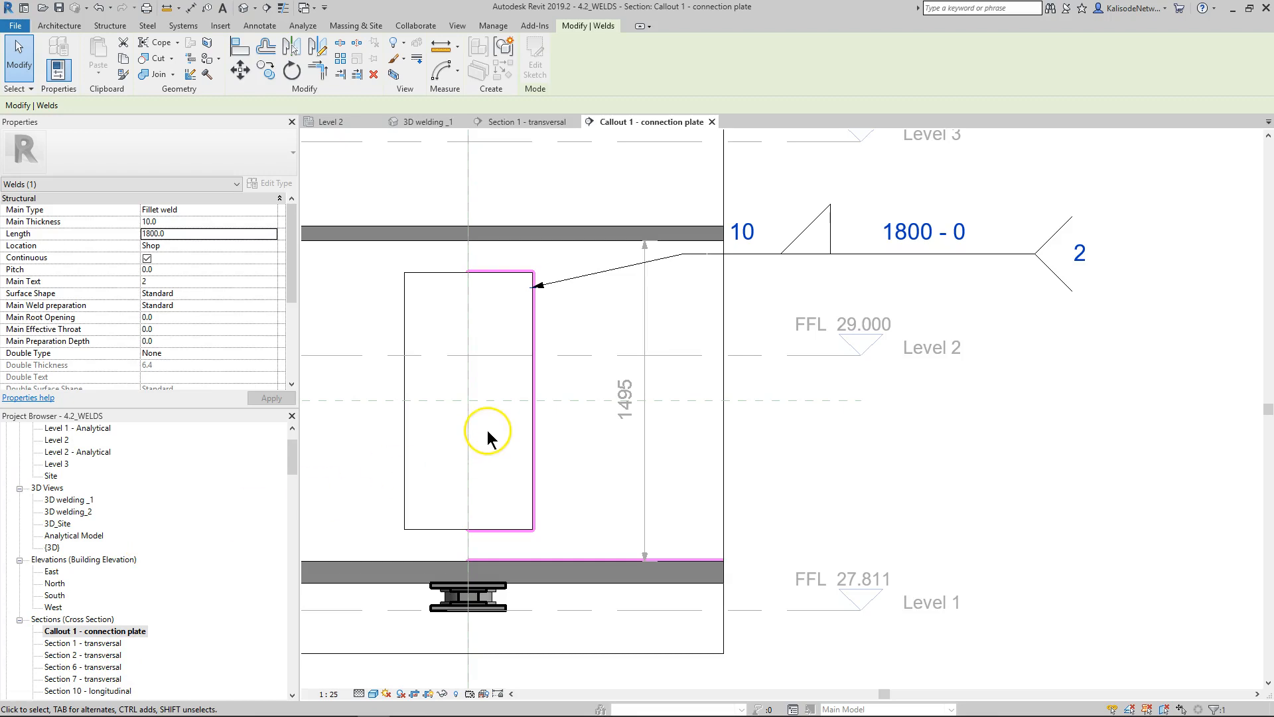
scroll(487, 430, "down", 2)
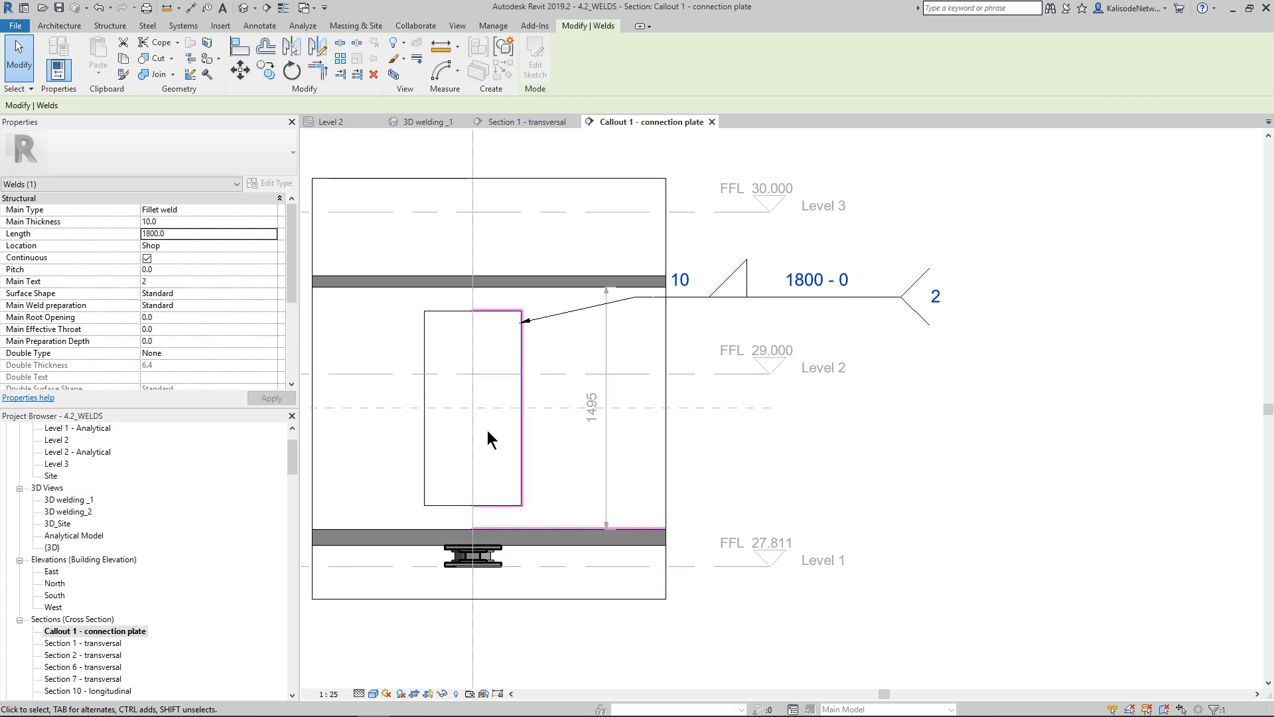
left_click(513, 480)
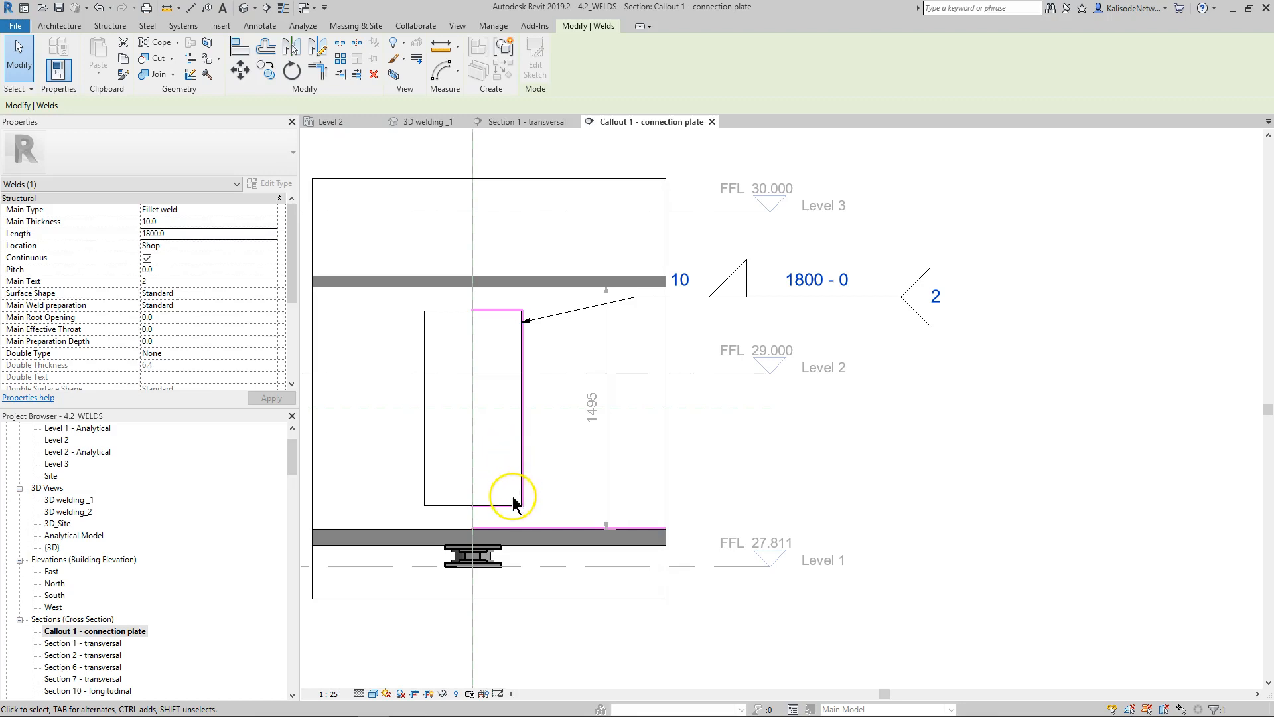